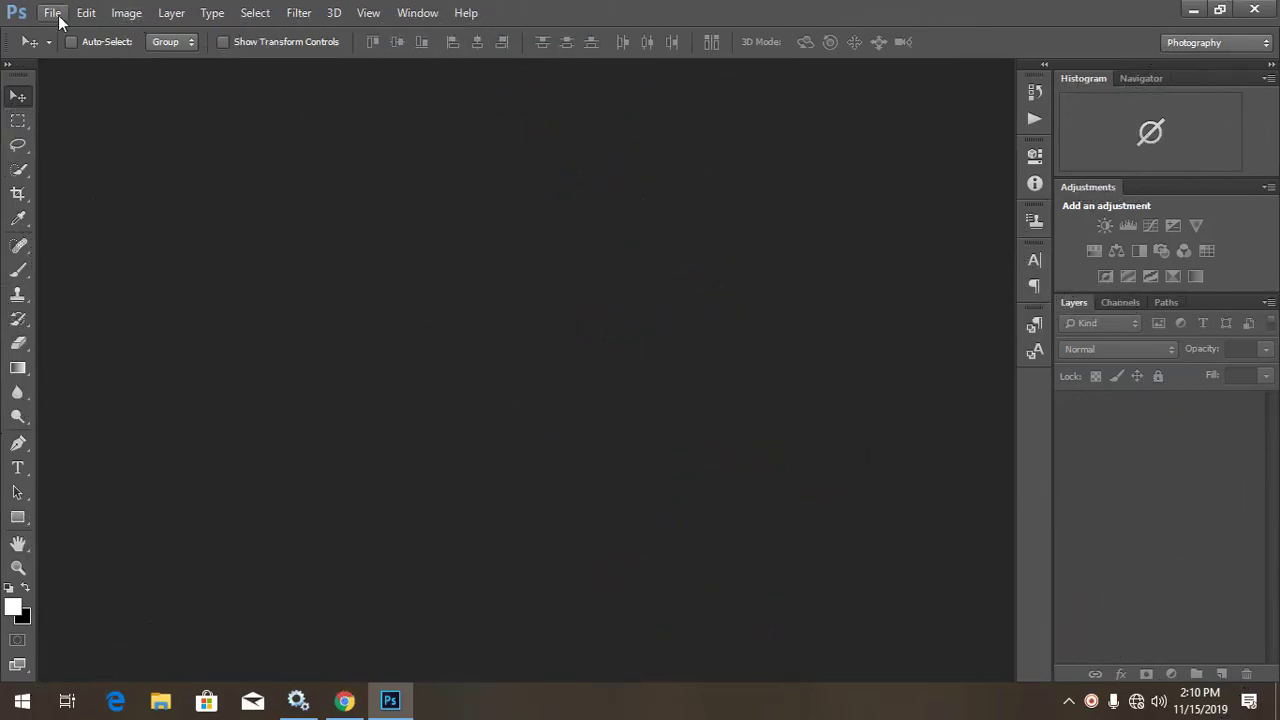
Open the File menu in the empty workspace
{"action": "left_click", "coordinate": [52, 13]}
Create a new 2000 × 2500 px white document and dock it as a tab
{"action": "left_click", "coordinate": [78, 38]}
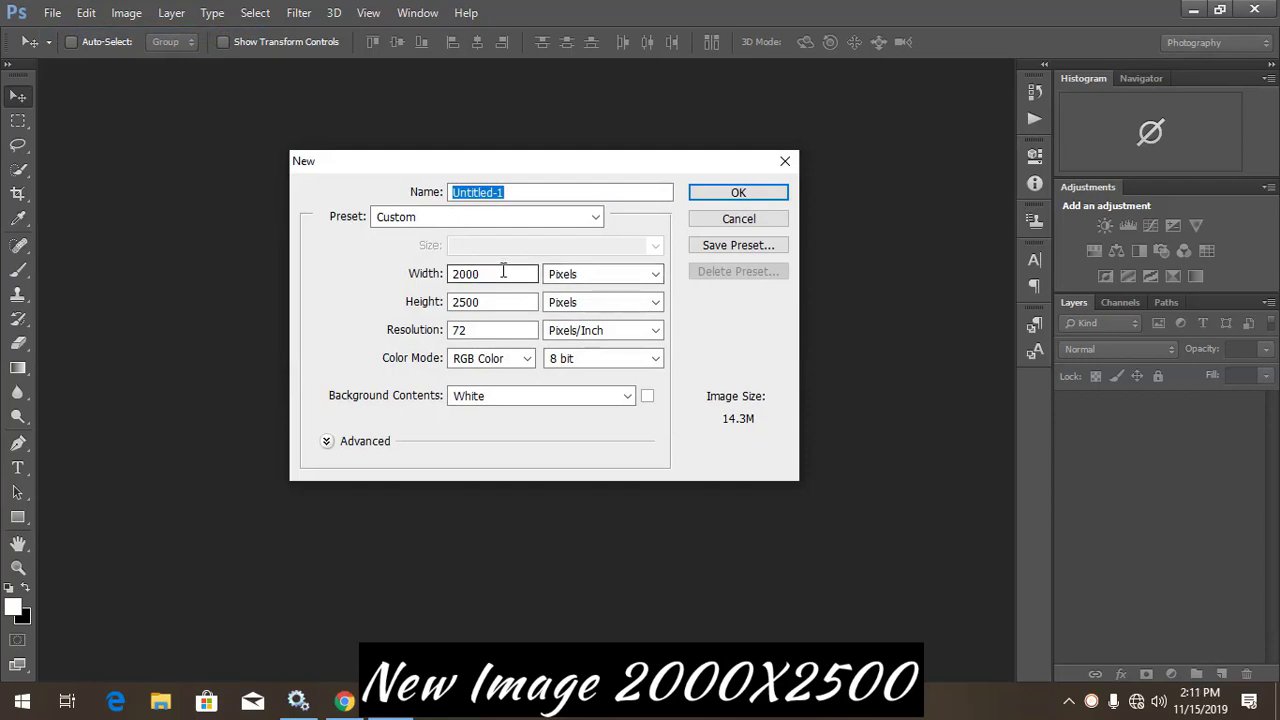
{"action": "left_click_drag", "start_coordinate": [486, 273], "coordinate": [405, 278]}
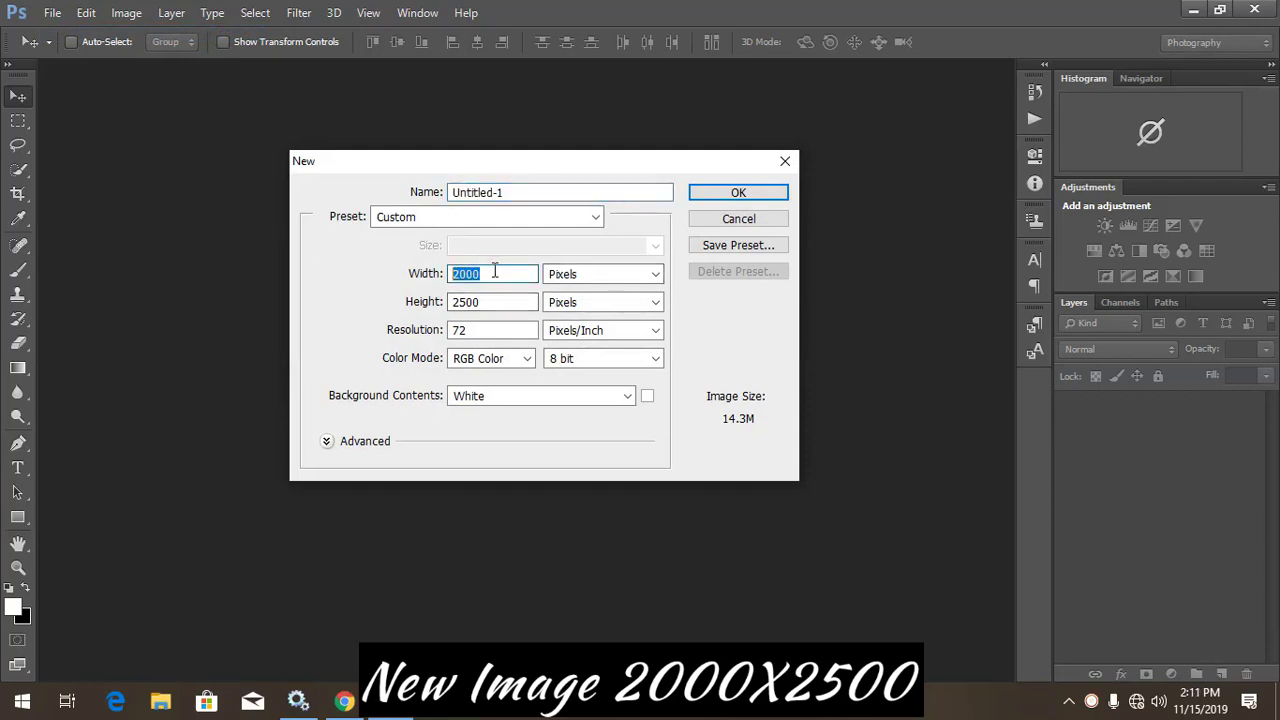
{"action": "left_click", "coordinate": [493, 304]}
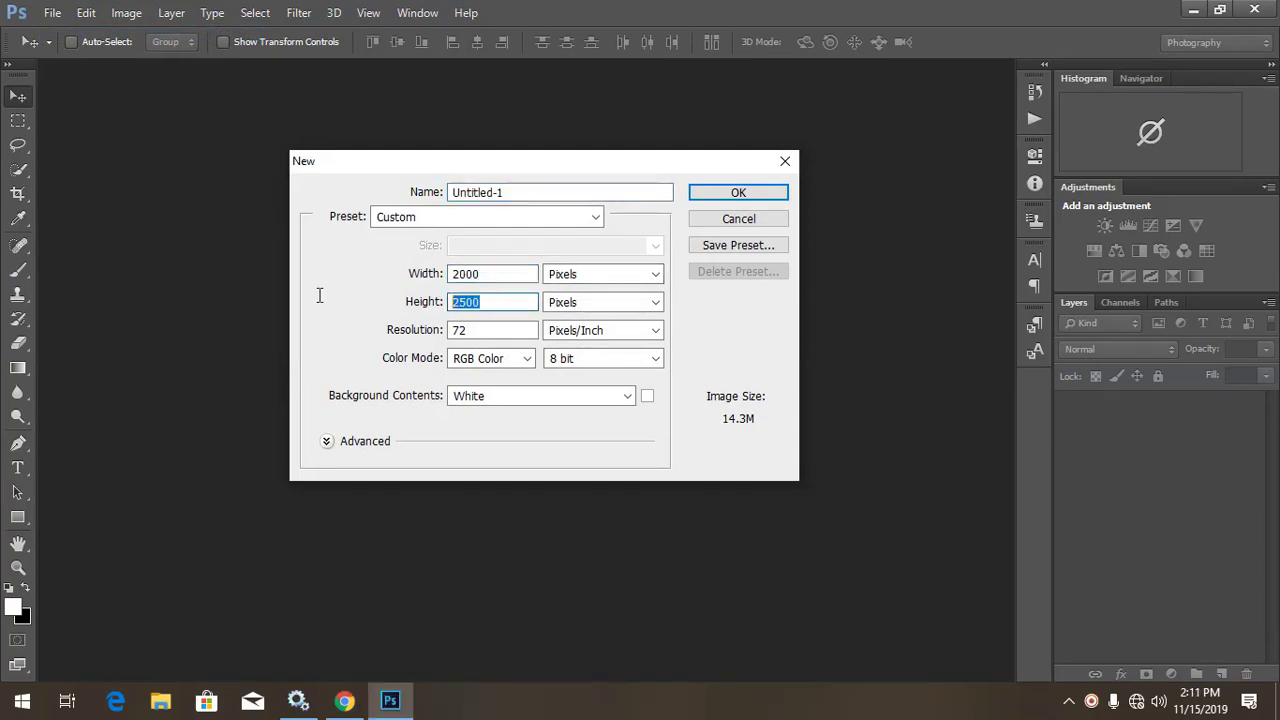
{"action": "left_click", "coordinate": [728, 193]}
{"action": "left_click_drag", "start_coordinate": [171, 68], "coordinate": [428, 70]}
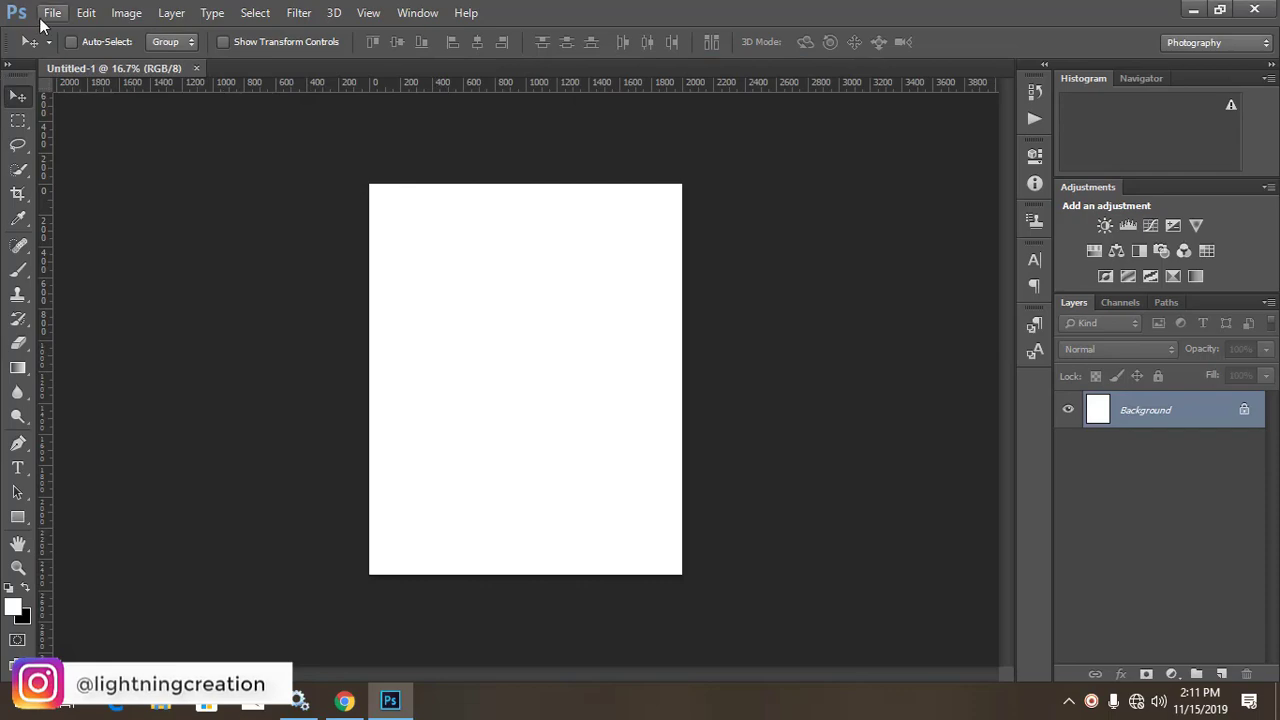
Open man-wearing-black-crew-neck-shirt-3026283.jpg from Downloads and dock it as a tab
{"action": "left_click", "coordinate": [52, 12]}
{"action": "left_click", "coordinate": [58, 48]}
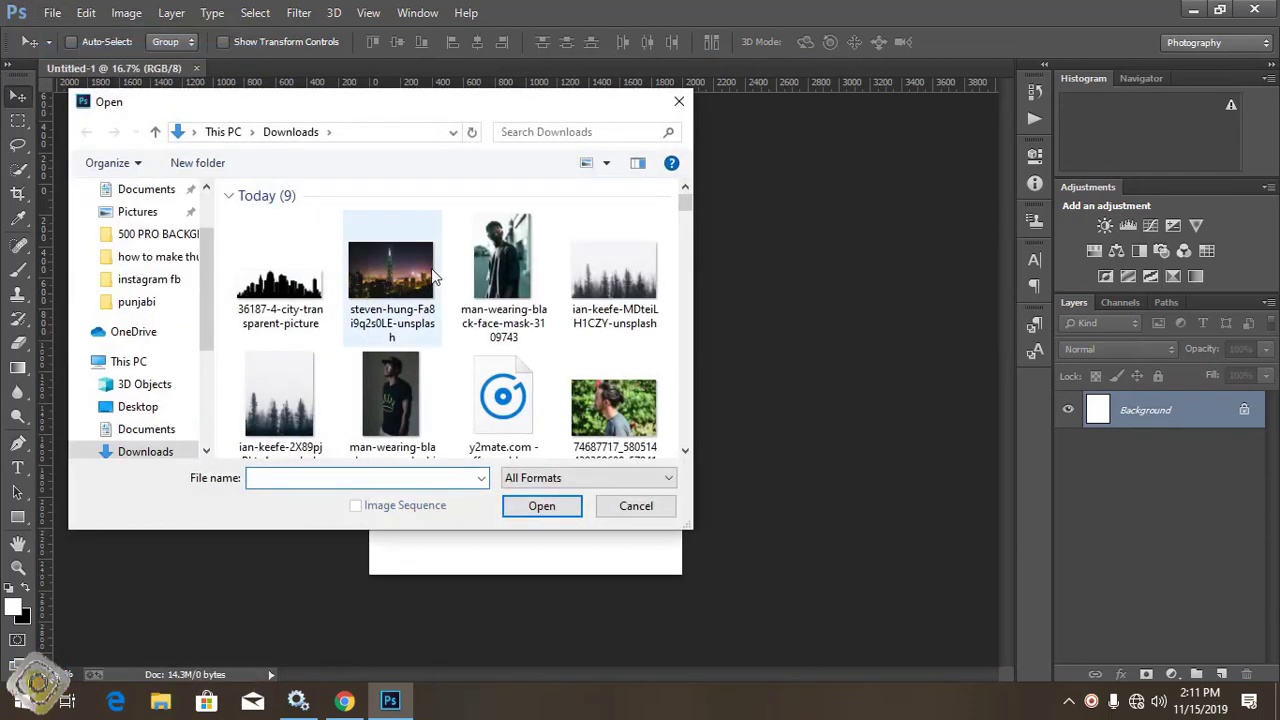
{"action": "double_click", "coordinate": [387, 387]}
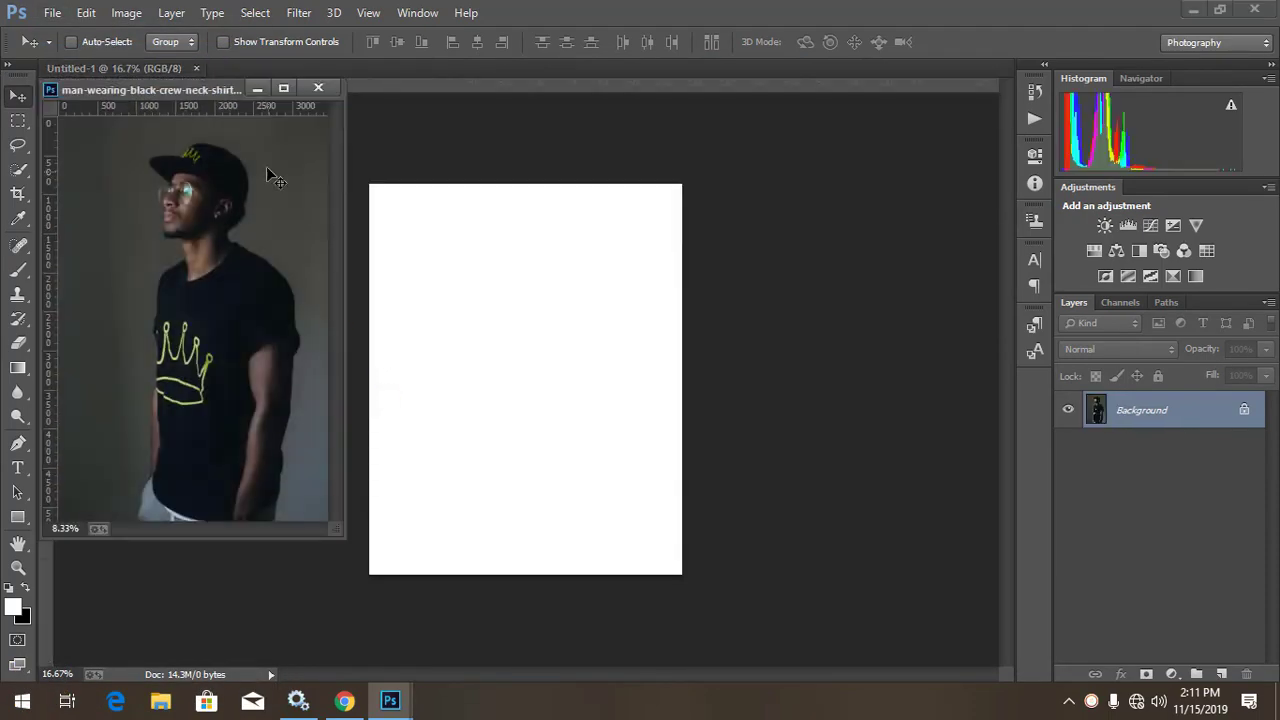
{"action": "left_click_drag", "start_coordinate": [188, 92], "coordinate": [305, 69]}
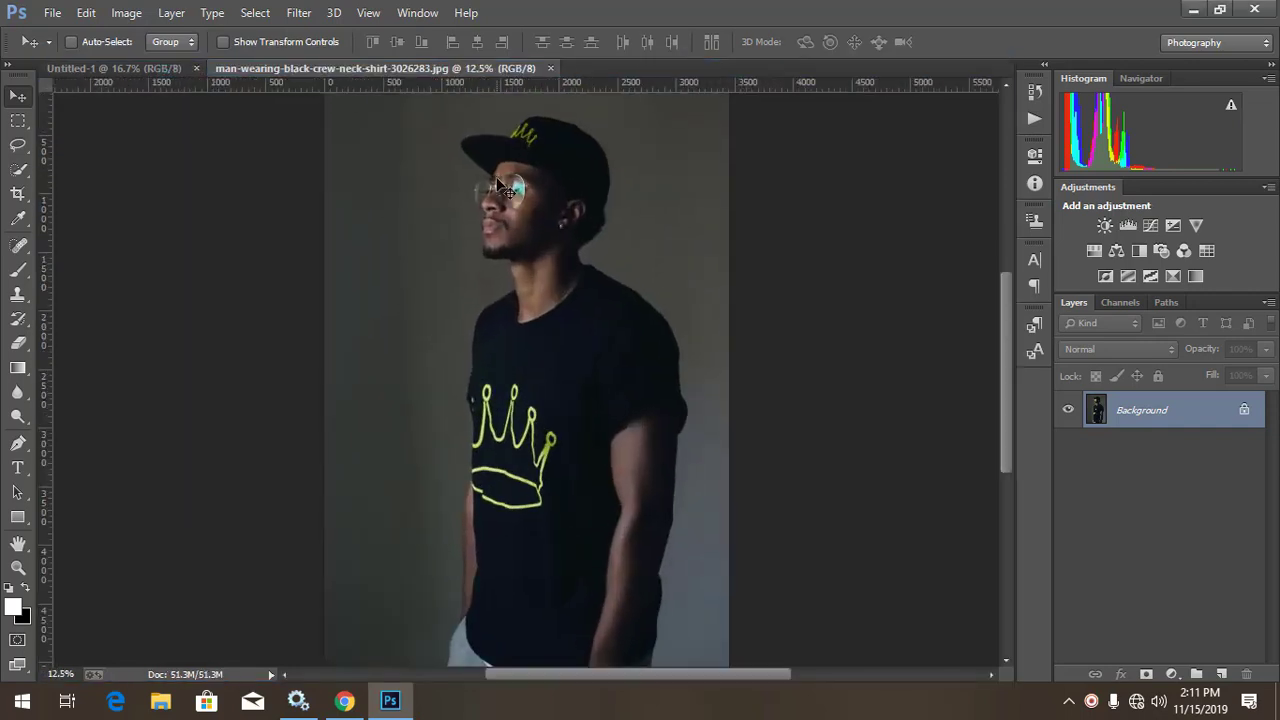
Quick-select the man's cap, brim and the back of his head
{"action": "left_click", "coordinate": [19, 169]}
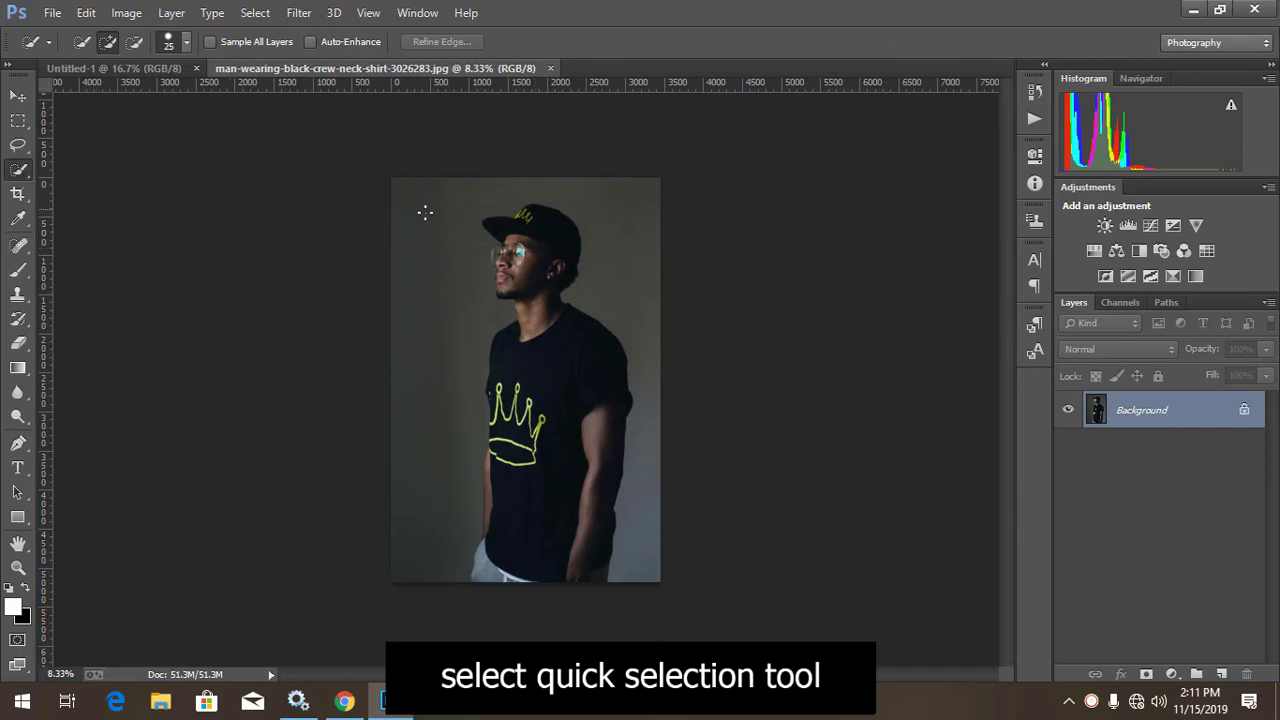
{"action": "scroll", "coordinate": [549, 241], "scroll_direction": "up", "scroll_amount": 2}
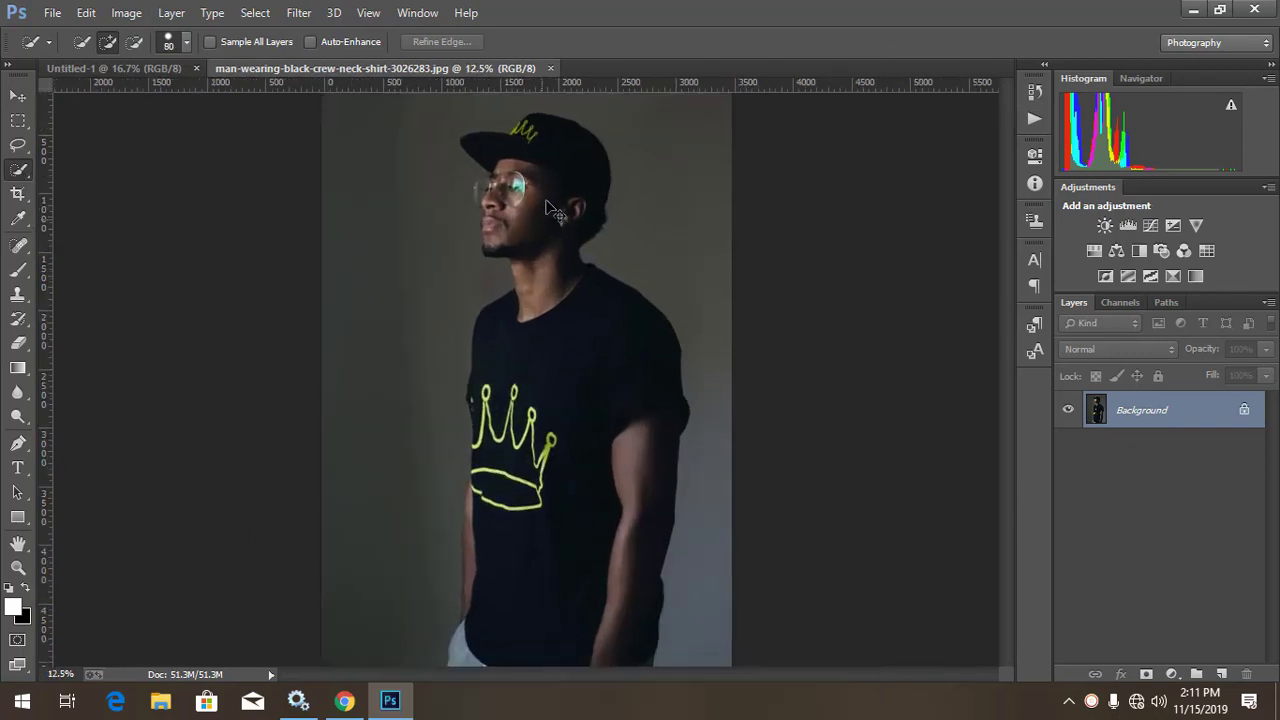
{"action": "key", "text": "bracketright"}
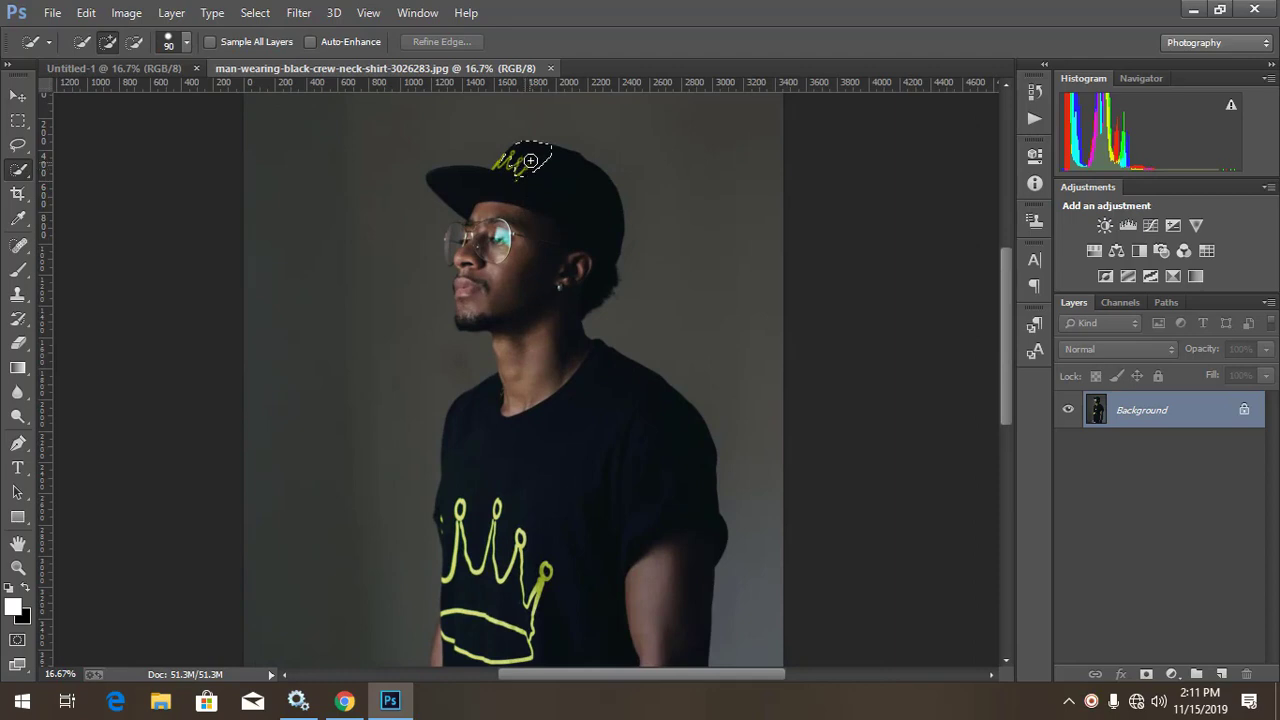
{"action": "left_click_drag", "start_coordinate": [505, 172], "coordinate": [500, 185]}
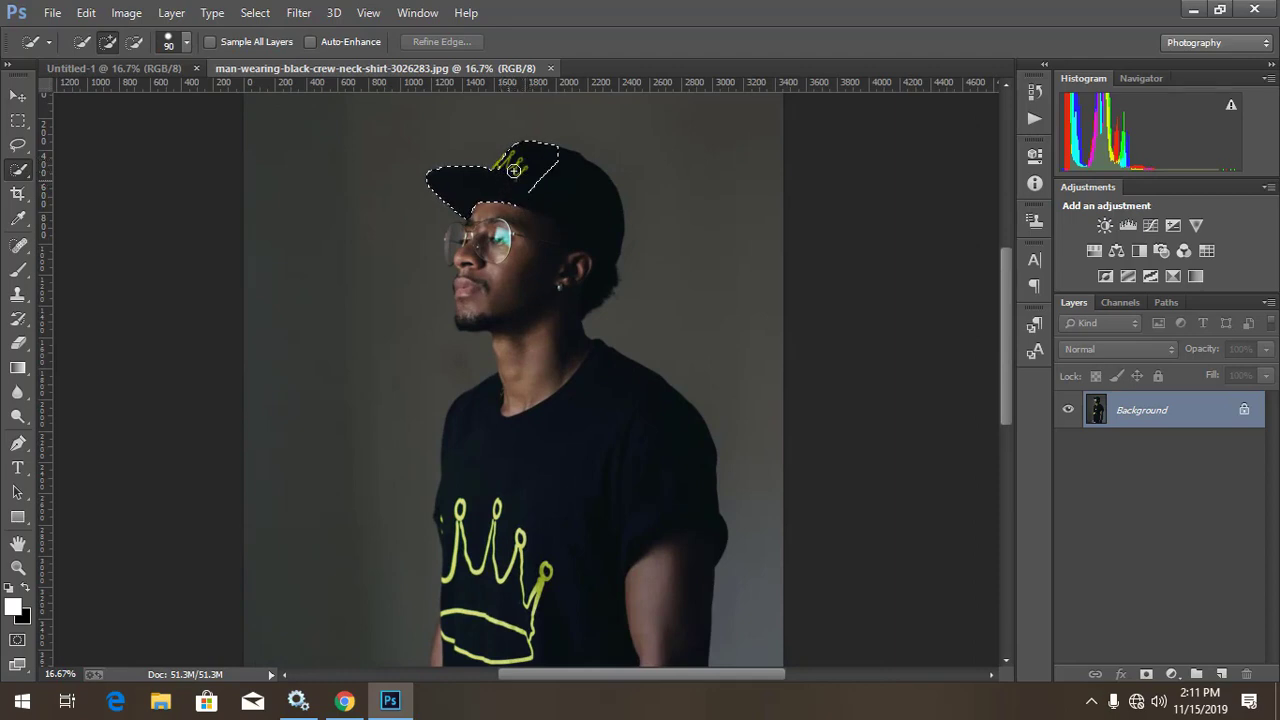
{"action": "mouse_move", "coordinate": [583, 200]}
{"action": "left_mouse_down"}
{"action": "mouse_move", "coordinate": [580, 289]}
{"action": "mouse_move", "coordinate": [568, 308]}
{"action": "mouse_move", "coordinate": [523, 291]}
{"action": "mouse_move", "coordinate": [501, 248]}
{"action": "mouse_move", "coordinate": [509, 318]}
{"action": "left_mouse_up"}
{"action": "key", "text": "bracketleft"}
{"action": "key", "text": "bracketleft"}
{"action": "key", "text": "bracketleft"}
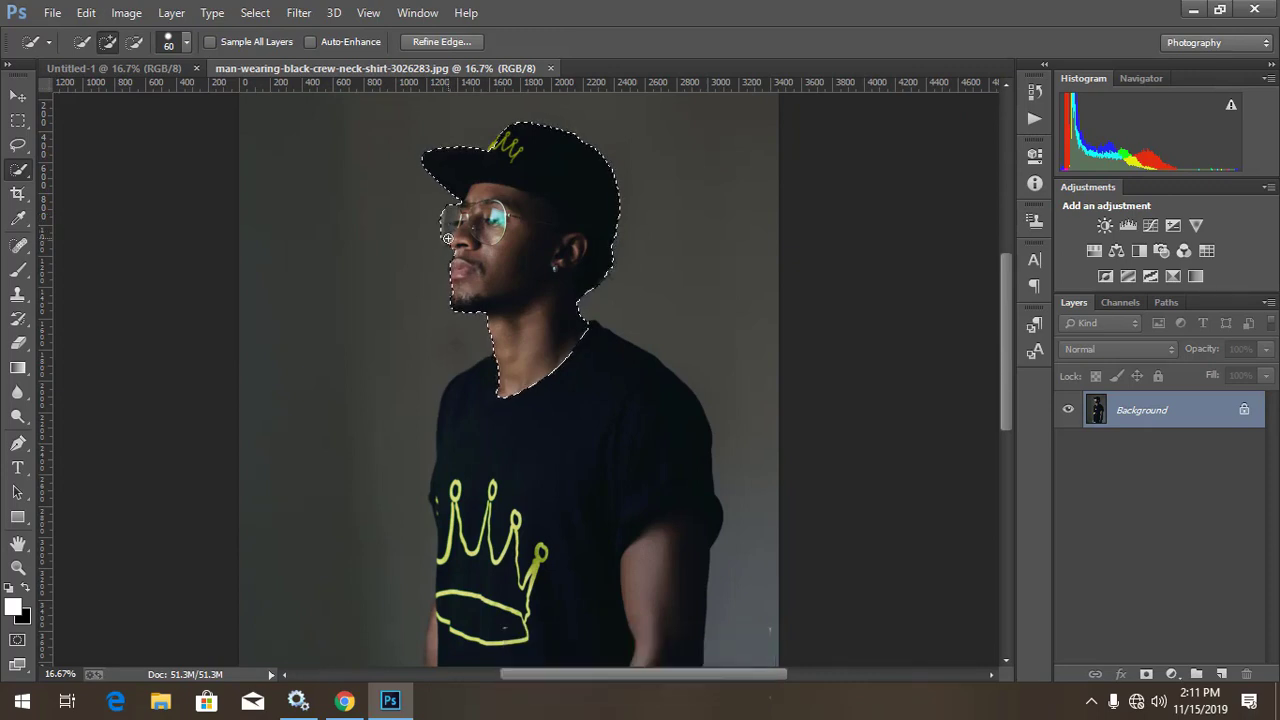
Extend the Quick Selection down over the face and black shirt
{"action": "scroll", "coordinate": [483, 241], "scroll_direction": "down", "scroll_amount": 2}
{"action": "scroll", "coordinate": [483, 241], "scroll_direction": "down", "scroll_amount": 2}
{"action": "scroll", "coordinate": [465, 243], "scroll_direction": "down", "scroll_amount": 1}
{"action": "key", "text": "bracketright"}
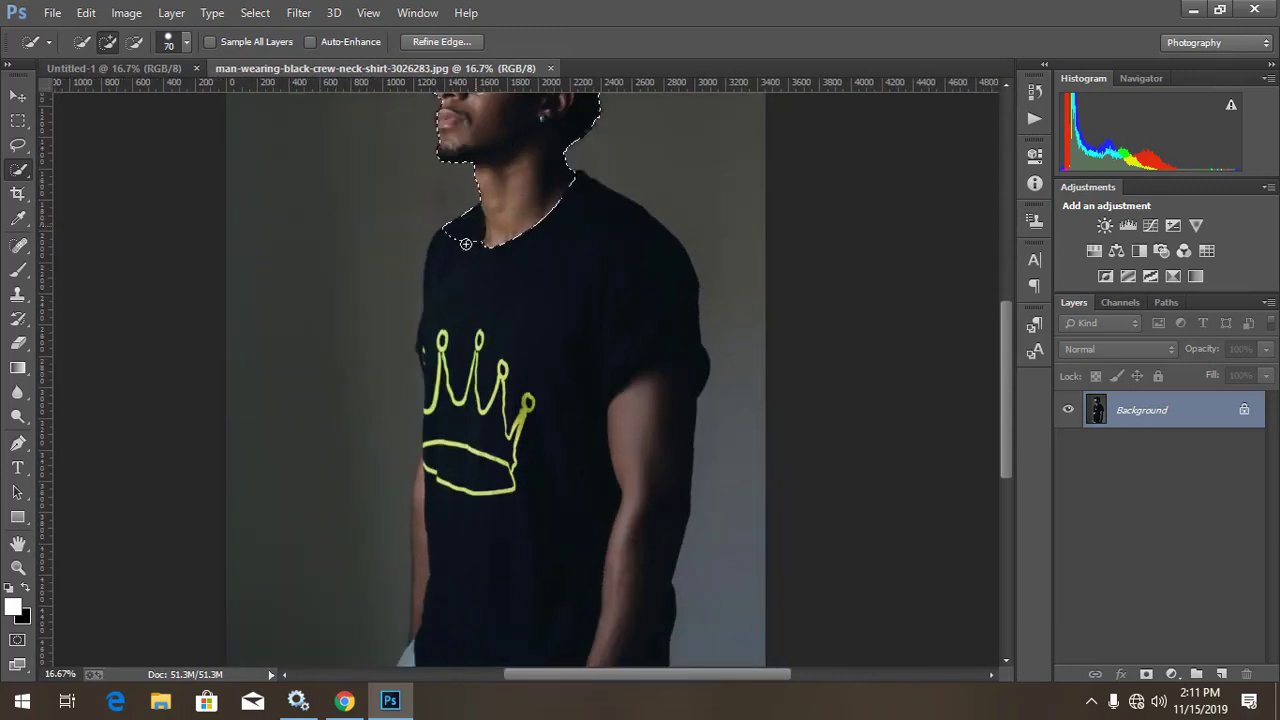
{"action": "mouse_move", "coordinate": [478, 331]}
{"action": "left_mouse_down"}
{"action": "mouse_move", "coordinate": [571, 249]}
{"action": "mouse_move", "coordinate": [651, 409]}
{"action": "mouse_move", "coordinate": [577, 363]}
{"action": "left_mouse_up"}
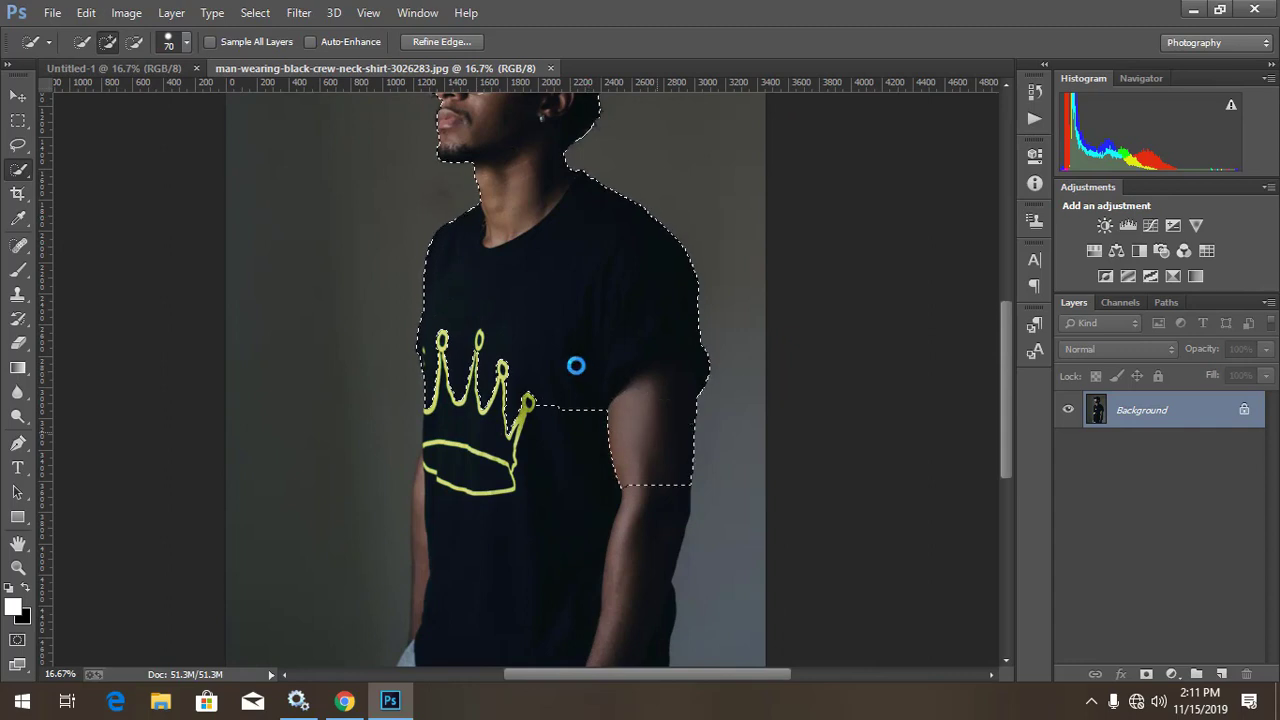
{"action": "scroll", "coordinate": [503, 262], "scroll_direction": "down", "scroll_amount": 5}
Extend the selection over the whole shirt and the left arm edge
{"action": "left_click_drag", "start_coordinate": [477, 380], "coordinate": [563, 423]}
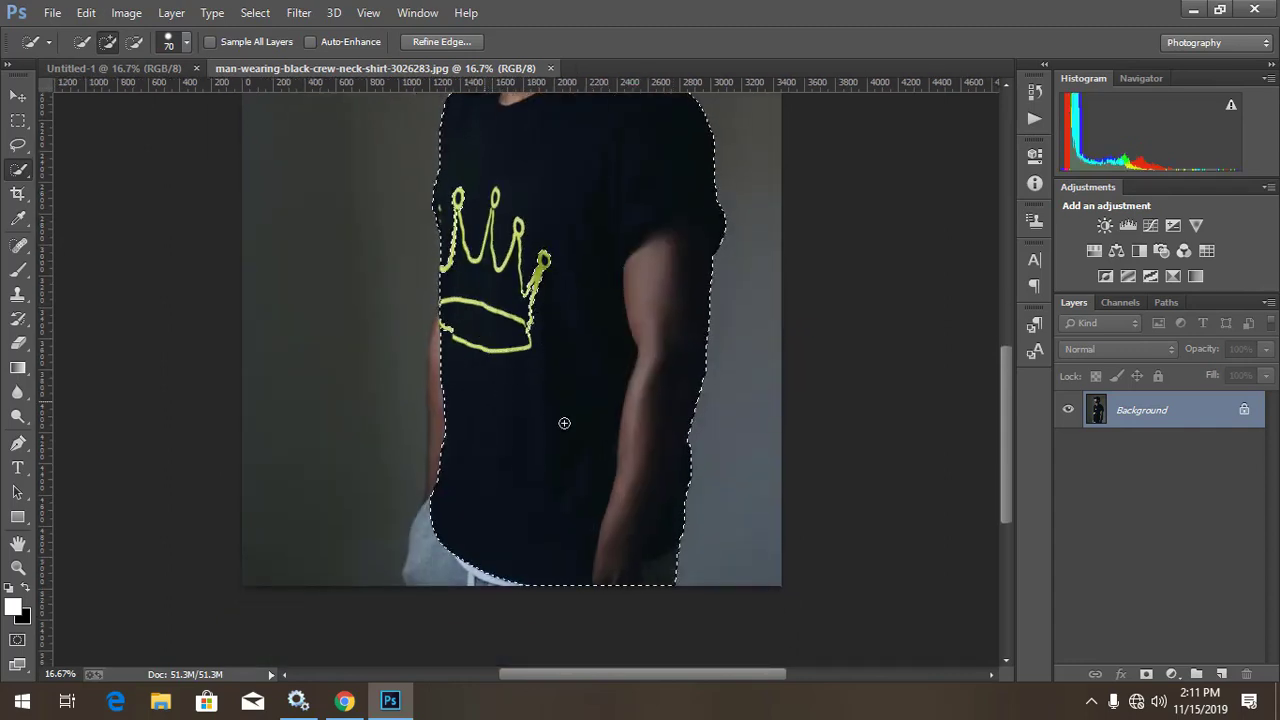
{"action": "left_click_drag", "start_coordinate": [491, 588], "coordinate": [540, 463]}
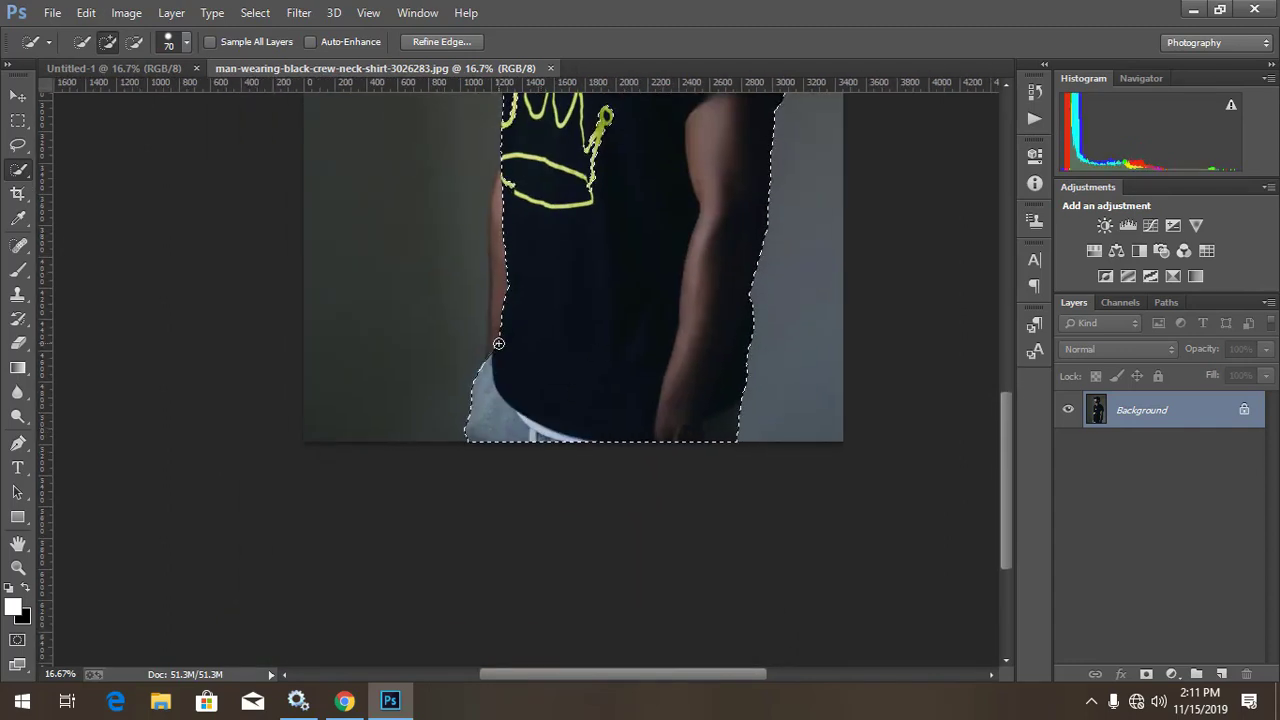
{"action": "key", "text": "ctrl+r"}
{"action": "key", "text": "ctrl+plus"}
{"action": "key", "text": "bracketleft"}
{"action": "key", "text": "bracketleft"}
{"action": "left_click_drag", "start_coordinate": [480, 343], "coordinate": [484, 209]}
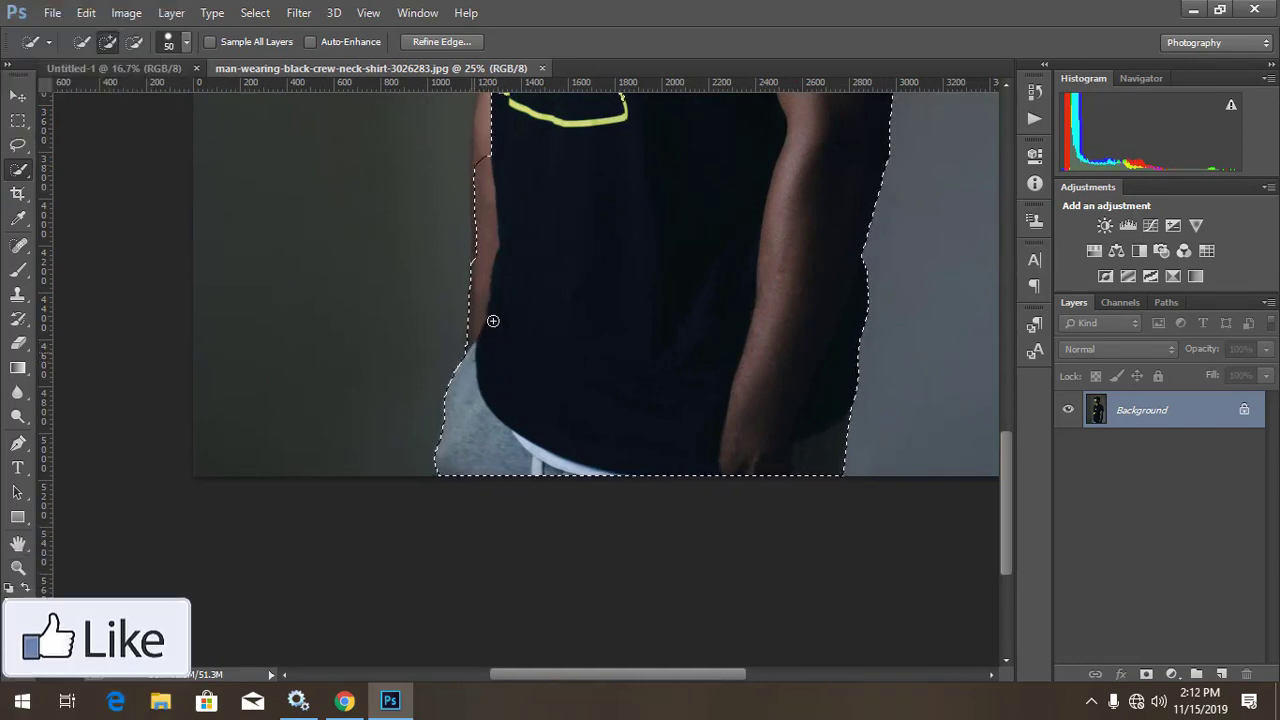
{"action": "left_click_drag", "start_coordinate": [494, 281], "coordinate": [484, 395]}
Tighten the selection edge along the left arm with a smaller brush
{"action": "key", "text": "bracketleft"}
{"action": "scroll", "coordinate": [470, 360], "scroll_direction": "up", "scroll_amount": 4}
{"action": "scroll", "coordinate": [466, 350], "scroll_direction": "up", "scroll_amount": 1}
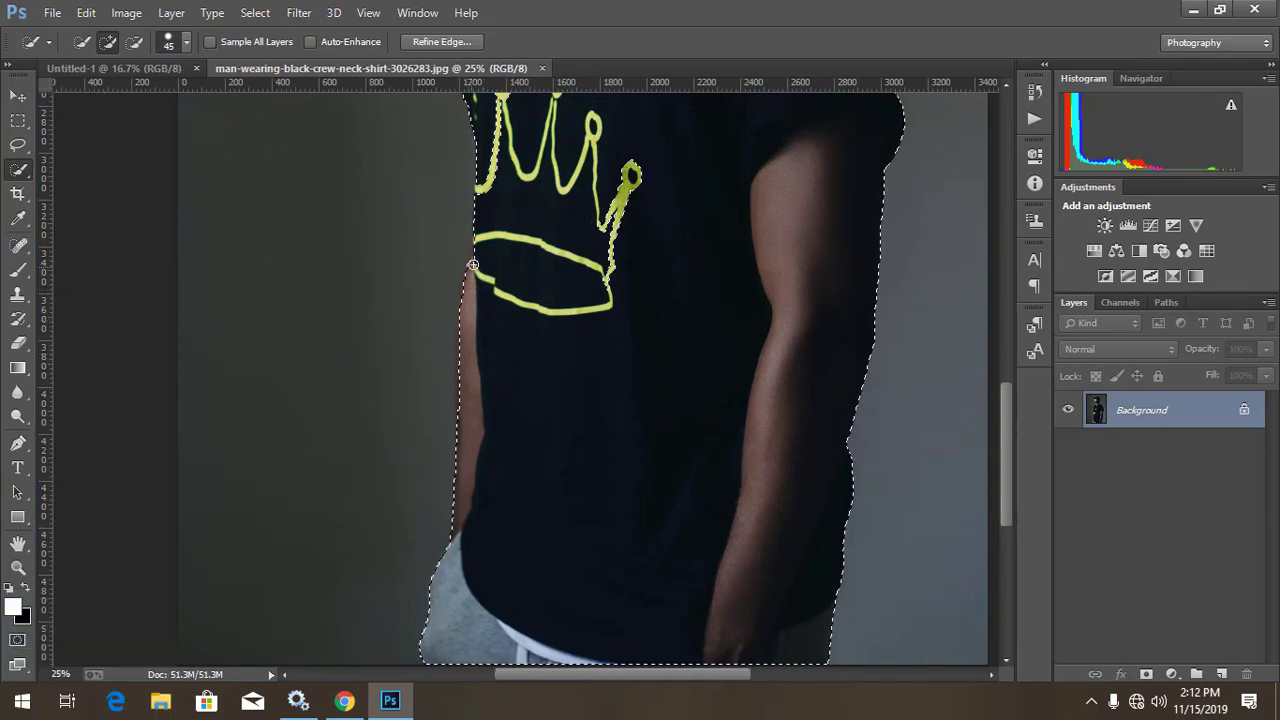
{"action": "key", "text": "bracketleft"}
{"action": "key", "text": "ctrl+plus"}
{"action": "key", "text": "ctrl+plus"}
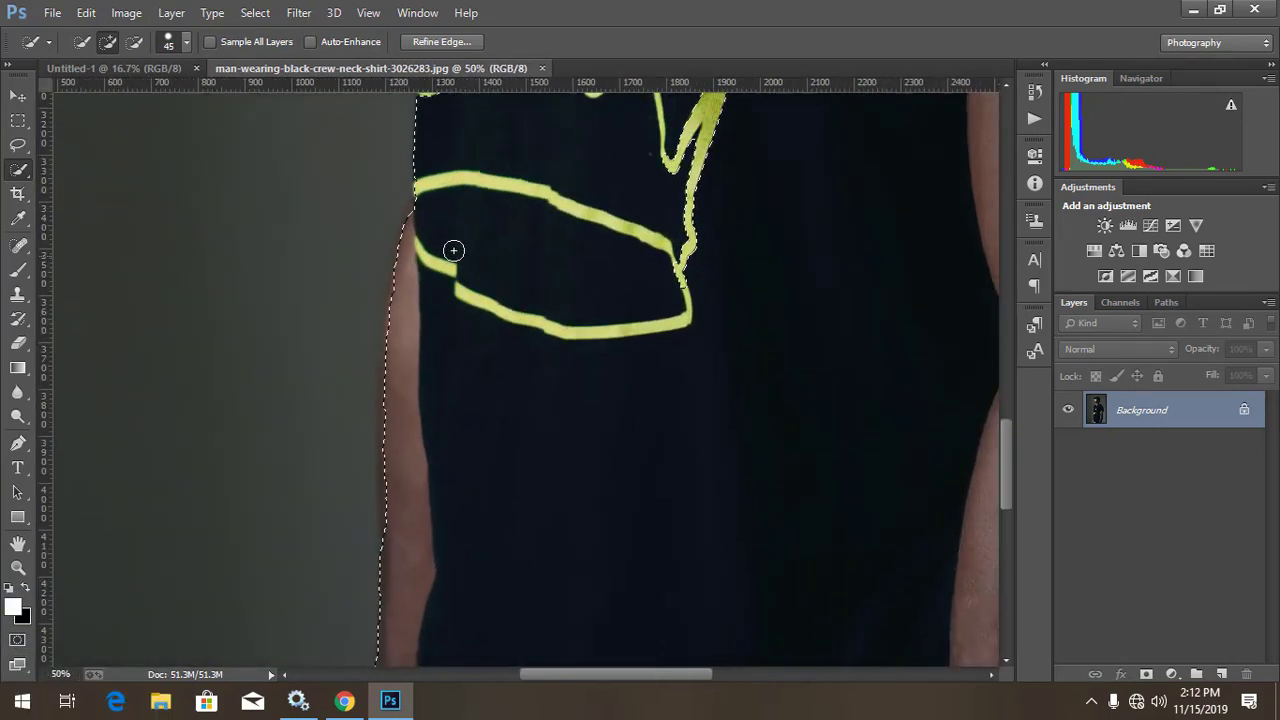
{"action": "key", "text": "bracketleft"}
{"action": "key", "text": "bracketleft"}
{"action": "key", "text": "bracketleft"}
{"action": "scroll", "coordinate": [446, 420], "scroll_direction": "down", "scroll_amount": 2}
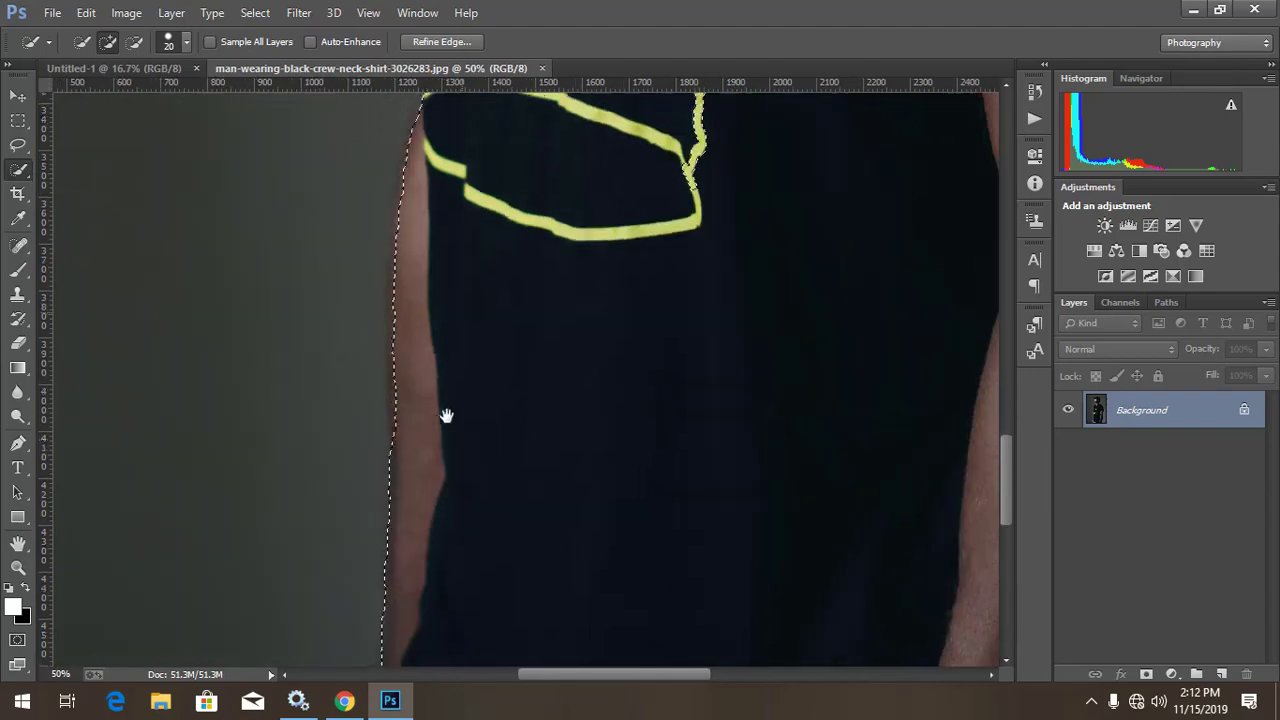
{"action": "left_click", "coordinate": [398, 427], "text": "alt"}
{"action": "left_click_drag", "start_coordinate": [398, 427], "coordinate": [408, 257]}
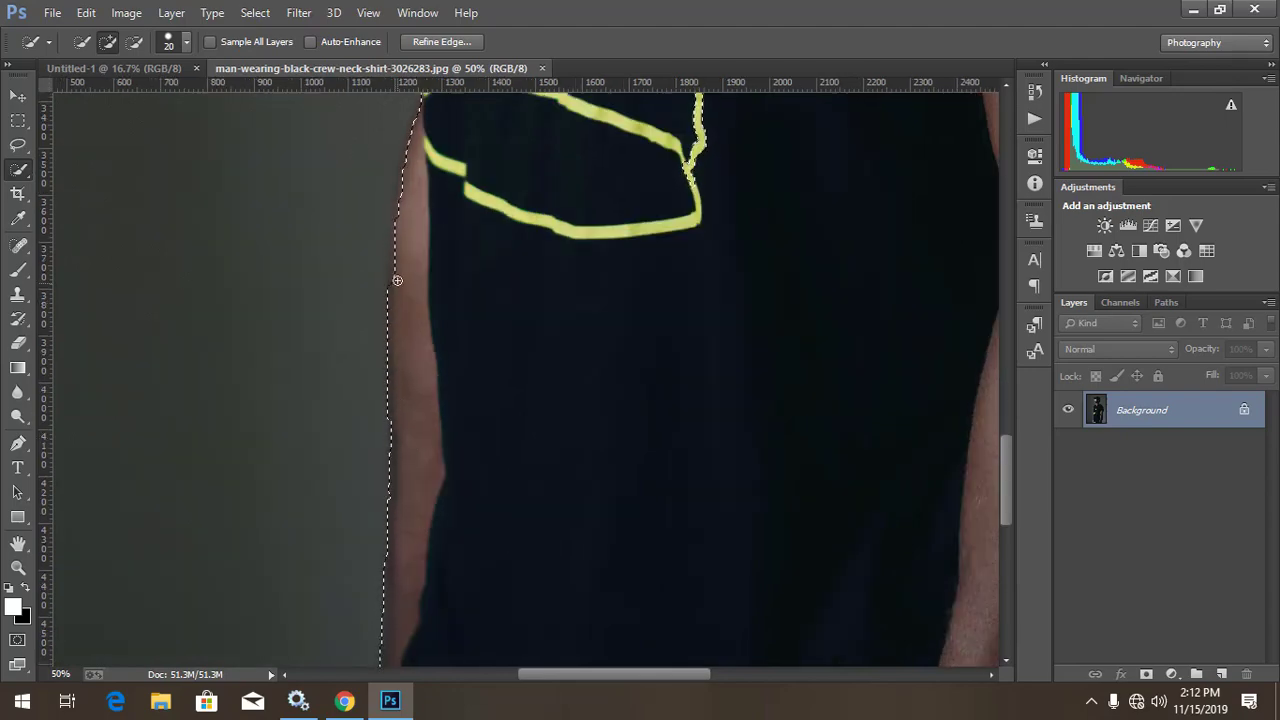
{"action": "scroll", "coordinate": [417, 214], "scroll_direction": "down", "scroll_amount": 2}
{"action": "scroll", "coordinate": [417, 214], "scroll_direction": "up", "scroll_amount": 6}
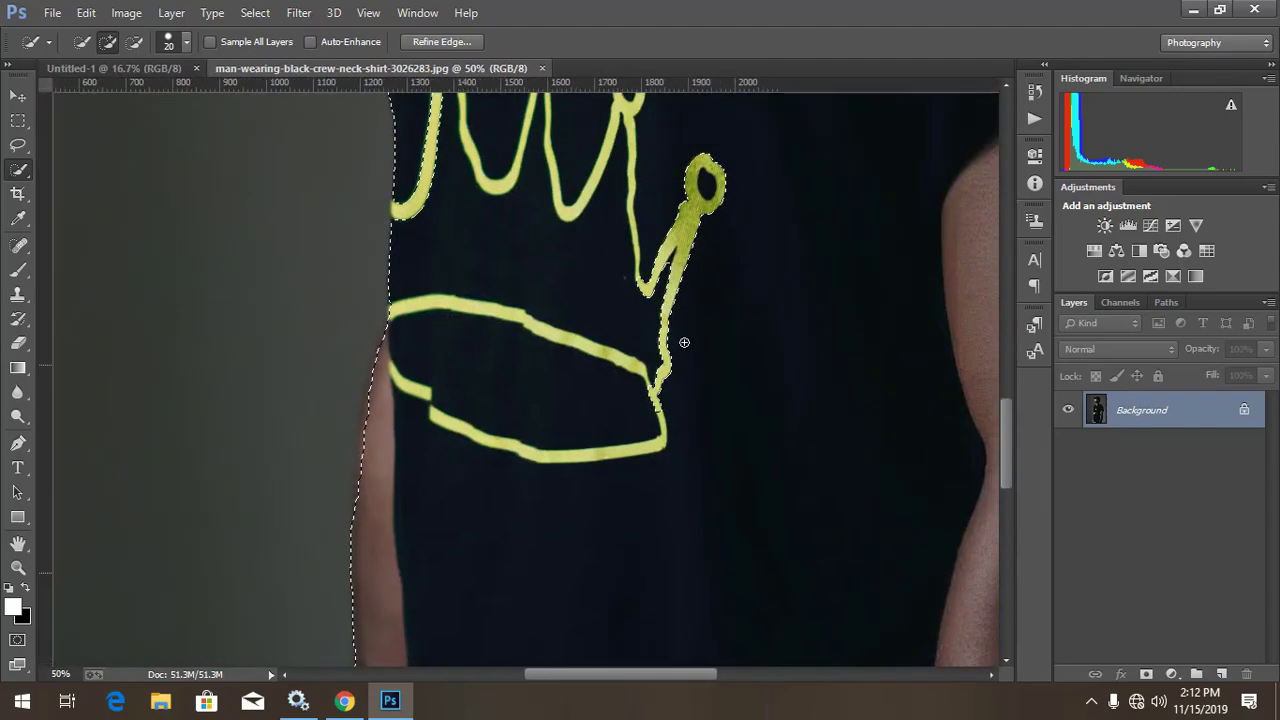
Enlarge the brush and review the selection across the lower torso and arm
{"action": "key", "text": "bracketright"}
{"action": "key", "text": "bracketright"}
{"action": "key", "text": "bracketright"}
{"action": "scroll", "coordinate": [557, 543], "scroll_direction": "up", "scroll_amount": 6}
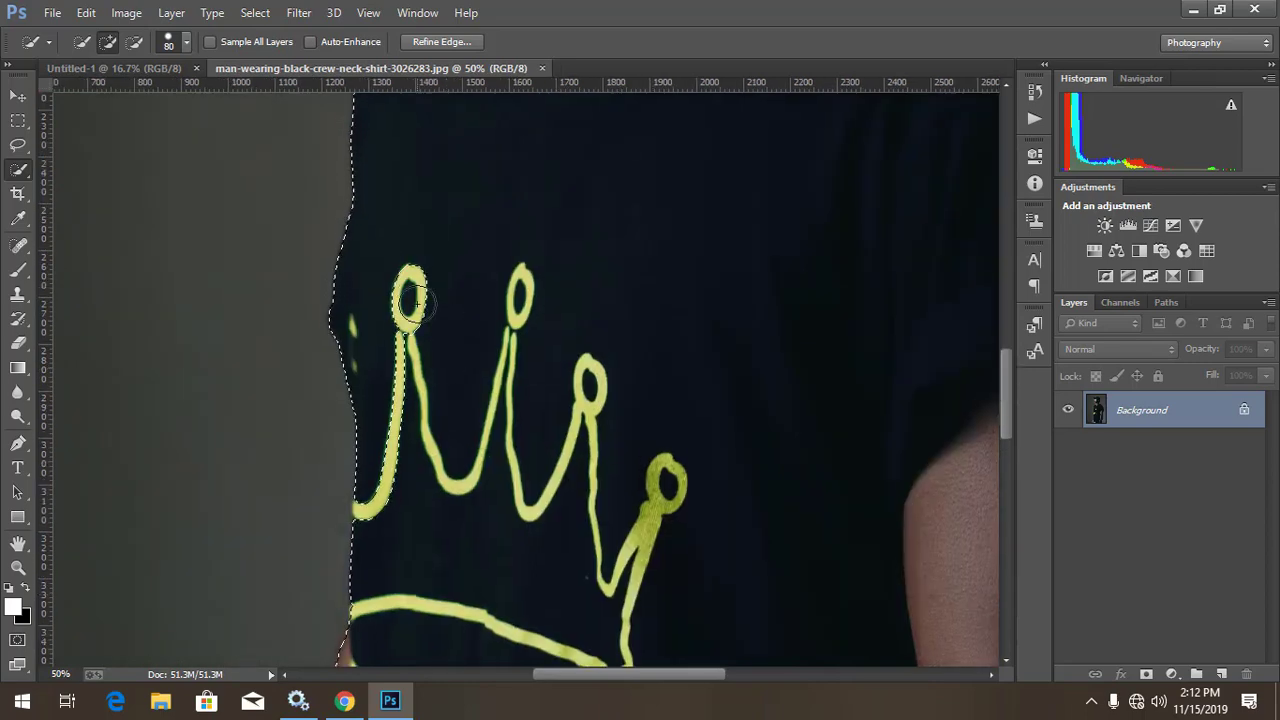
{"action": "key", "text": "bracketright"}
{"action": "key", "text": "bracketright"}
{"action": "key", "text": "bracketright"}
{"action": "key", "text": "ctrl+minus"}
{"action": "scroll", "coordinate": [700, 500], "scroll_direction": "down", "scroll_amount": 2}
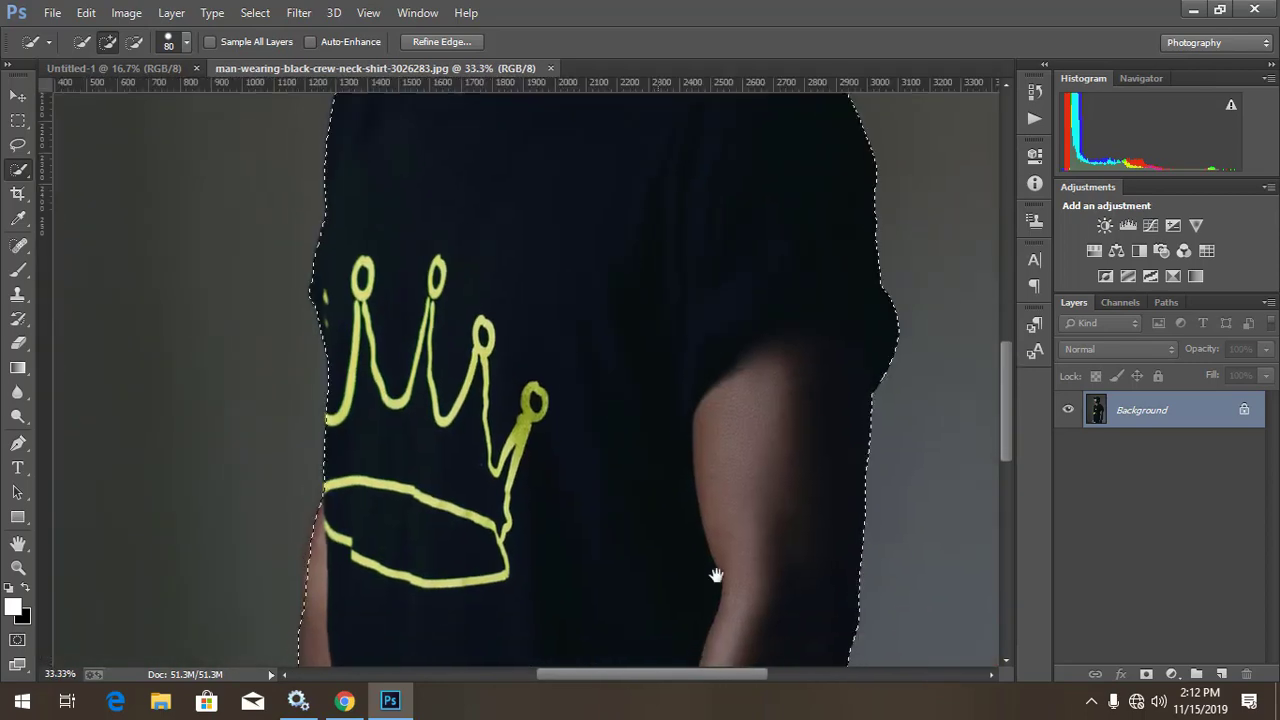
{"action": "left_click_drag", "start_coordinate": [714, 577], "coordinate": [704, 416]}
{"action": "scroll", "coordinate": [700, 405], "scroll_direction": "down", "scroll_amount": 2}
{"action": "scroll", "coordinate": [660, 410], "scroll_direction": "up", "scroll_amount": 5}
{"action": "scroll", "coordinate": [620, 360], "scroll_direction": "up", "scroll_amount": 2}
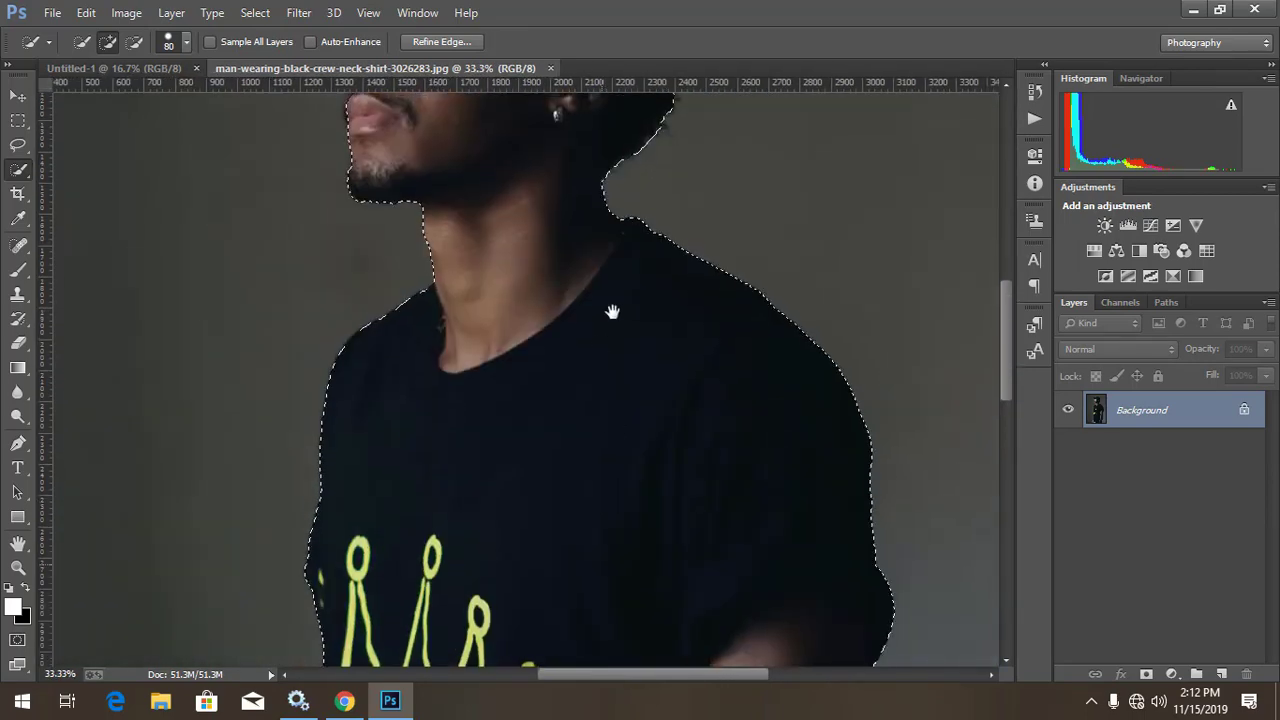
{"action": "scroll", "coordinate": [640, 340], "scroll_direction": "up", "scroll_amount": 1}
{"action": "scroll", "coordinate": [680, 360], "scroll_direction": "down", "scroll_amount": 2}
{"action": "scroll", "coordinate": [640, 400], "scroll_direction": "up", "scroll_amount": 5}
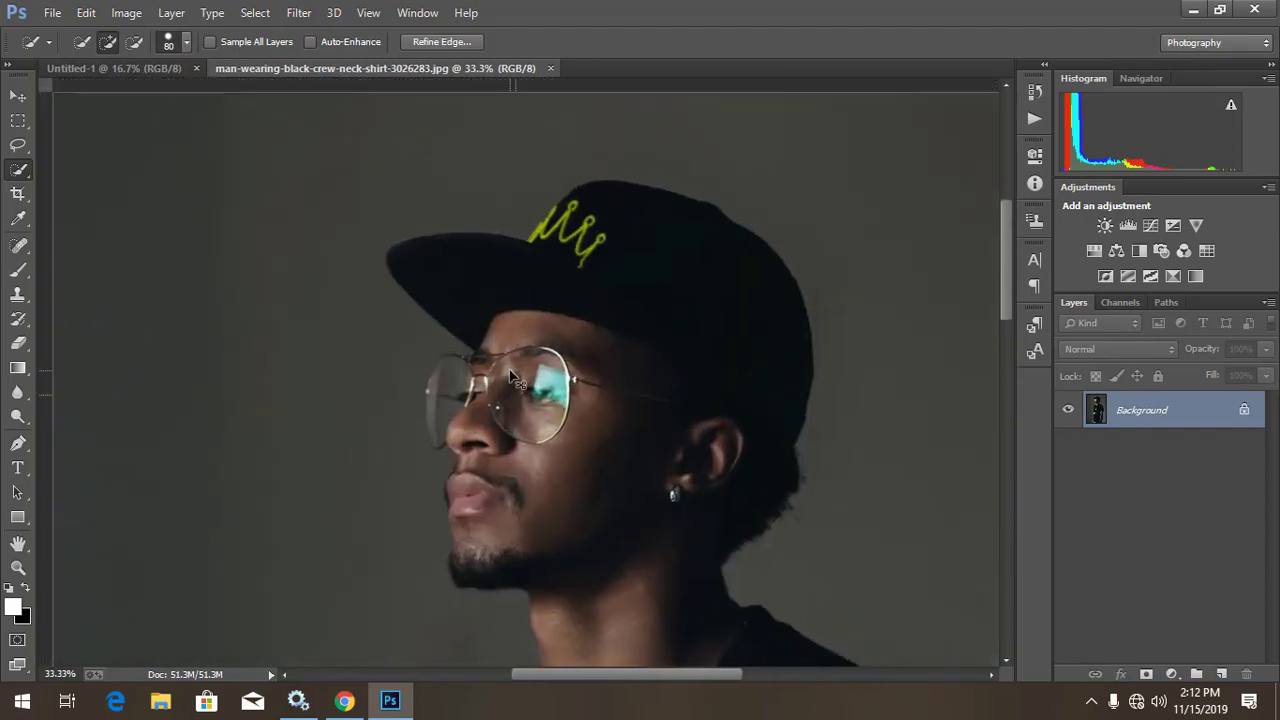
Refine the selection along the glasses, nose, lips and chin, then view the whole photo
{"action": "key", "text": "ctrl+plus"}
{"action": "left_click_drag", "start_coordinate": [582, 288], "coordinate": [667, 188]}
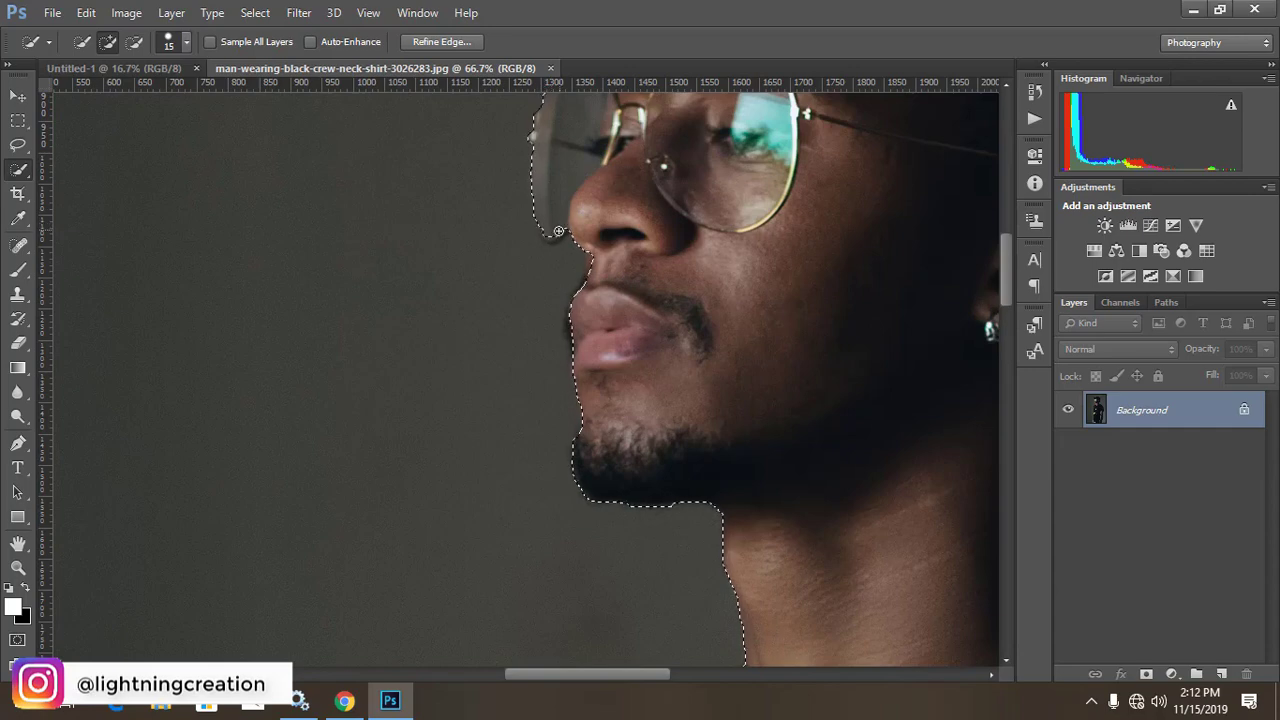
{"action": "key", "text": "bracketleft"}
{"action": "key", "text": "bracketleft"}
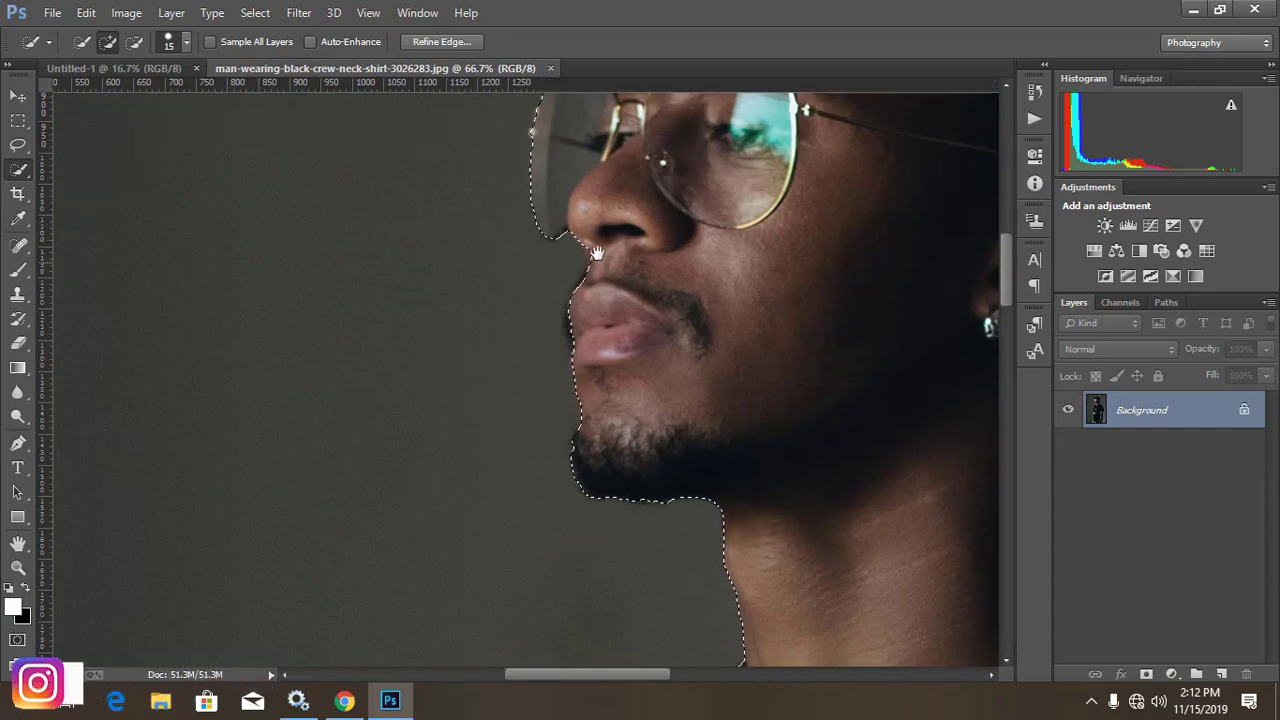
{"action": "scroll", "coordinate": [570, 245], "scroll_direction": "down", "scroll_amount": 1}
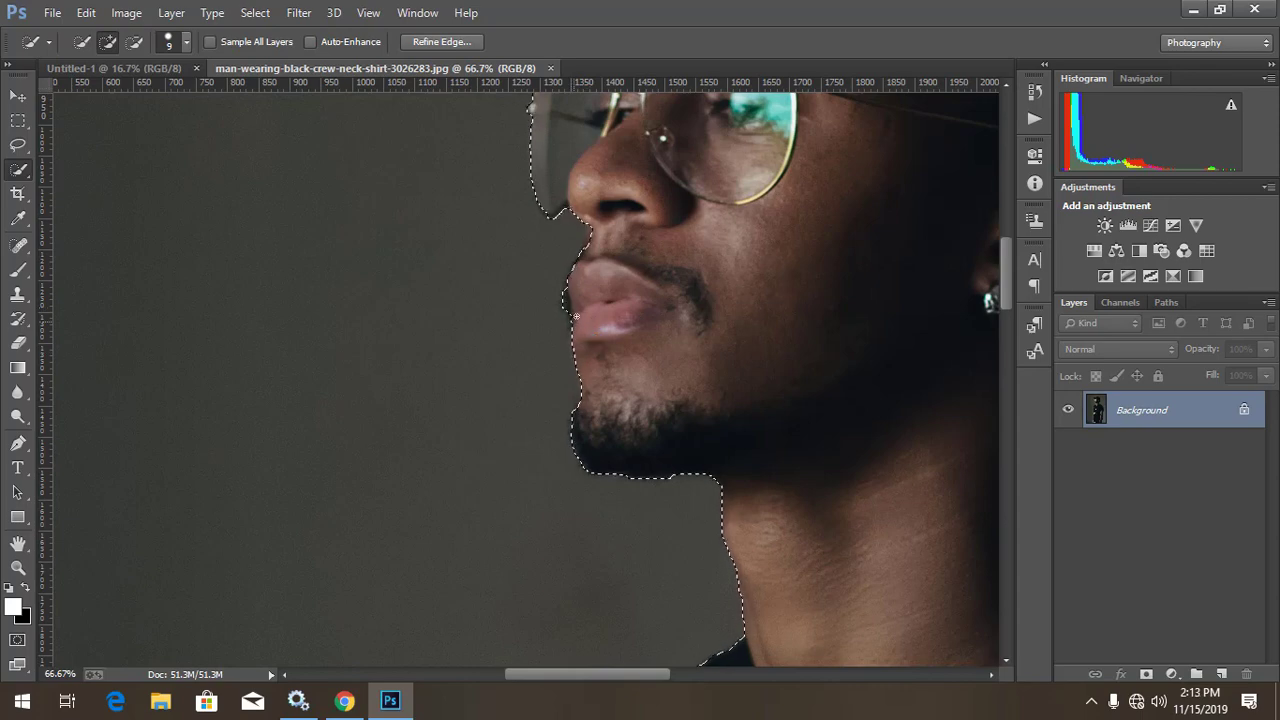
{"action": "key", "text": "ctrl+minus"}
{"action": "key", "text": "ctrl+minus"}
{"action": "key", "text": "ctrl+minus"}
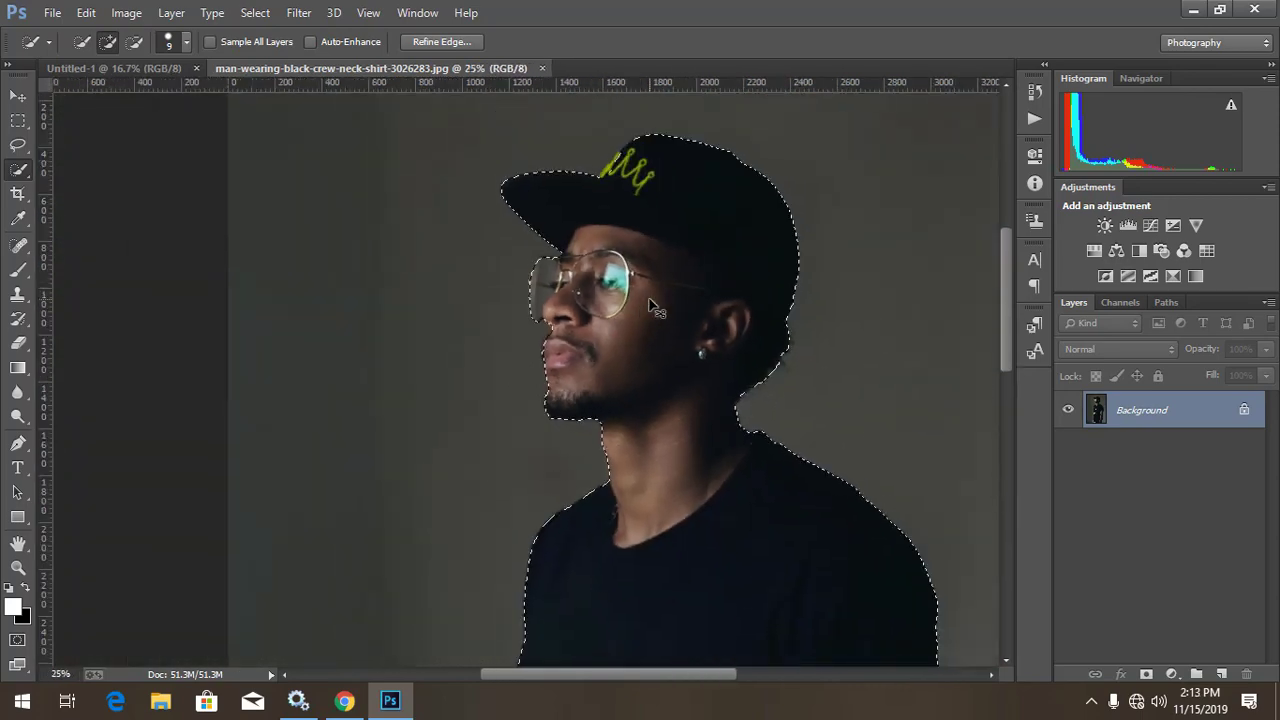
{"action": "key", "text": "ctrl+minus"}
{"action": "key", "text": "ctrl+minus"}
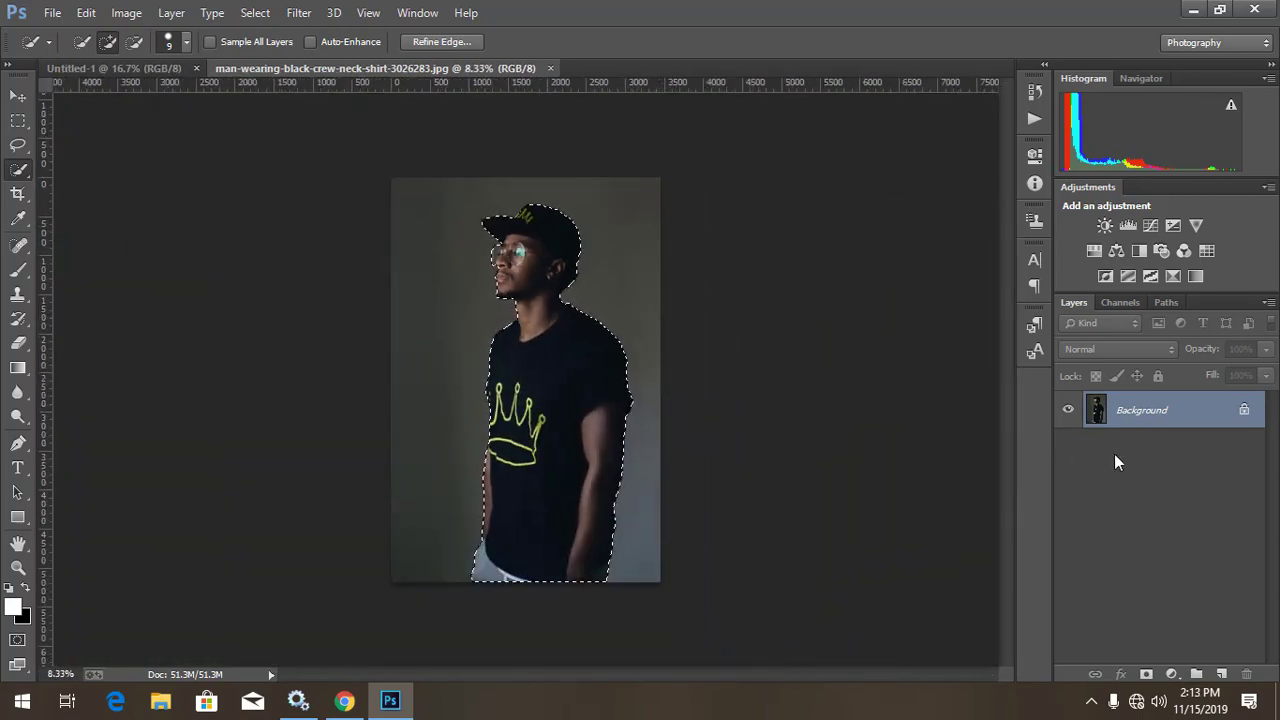
Mask out the grey backdrop on Layer 0 from the selection and show rulers
{"action": "left_click", "coordinate": [1146, 675]}
{"action": "key", "text": "ctrl+plus"}
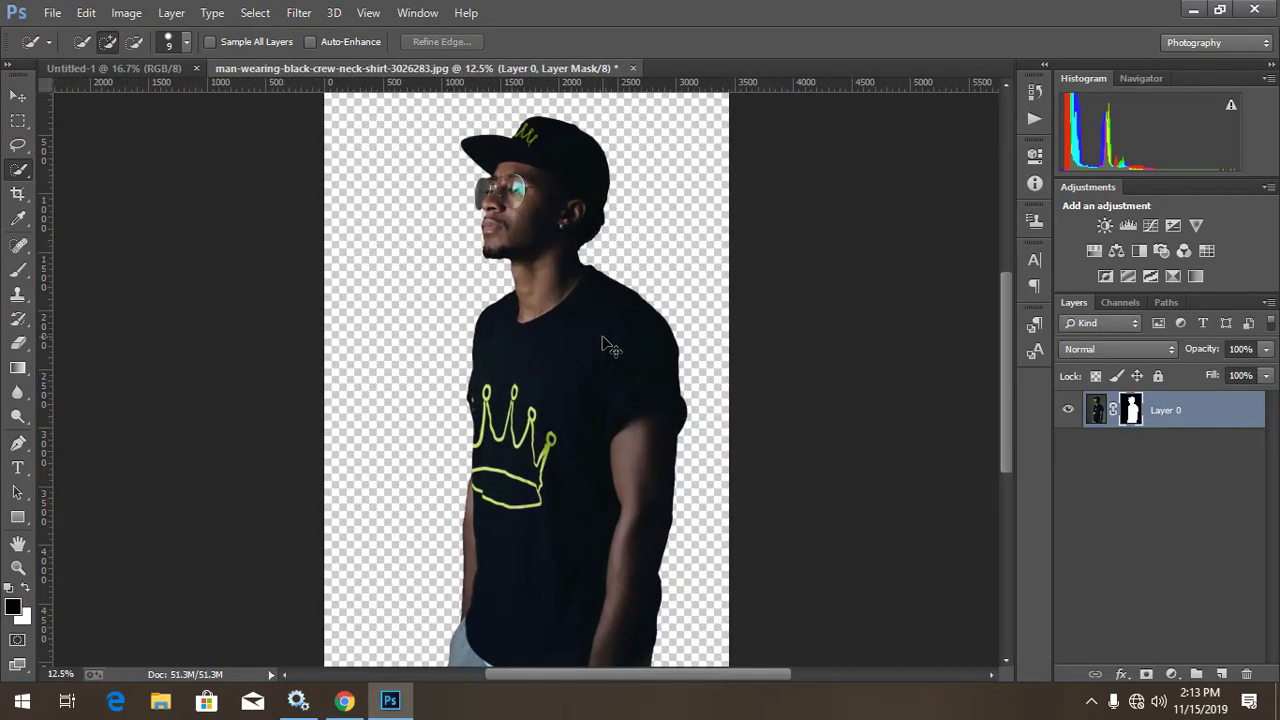
{"action": "mouse_move", "coordinate": [580, 430]}
{"action": "left_mouse_down"}
{"action": "mouse_move", "coordinate": [577, 268]}
{"action": "mouse_move", "coordinate": [571, 471]}
{"action": "left_mouse_up"}
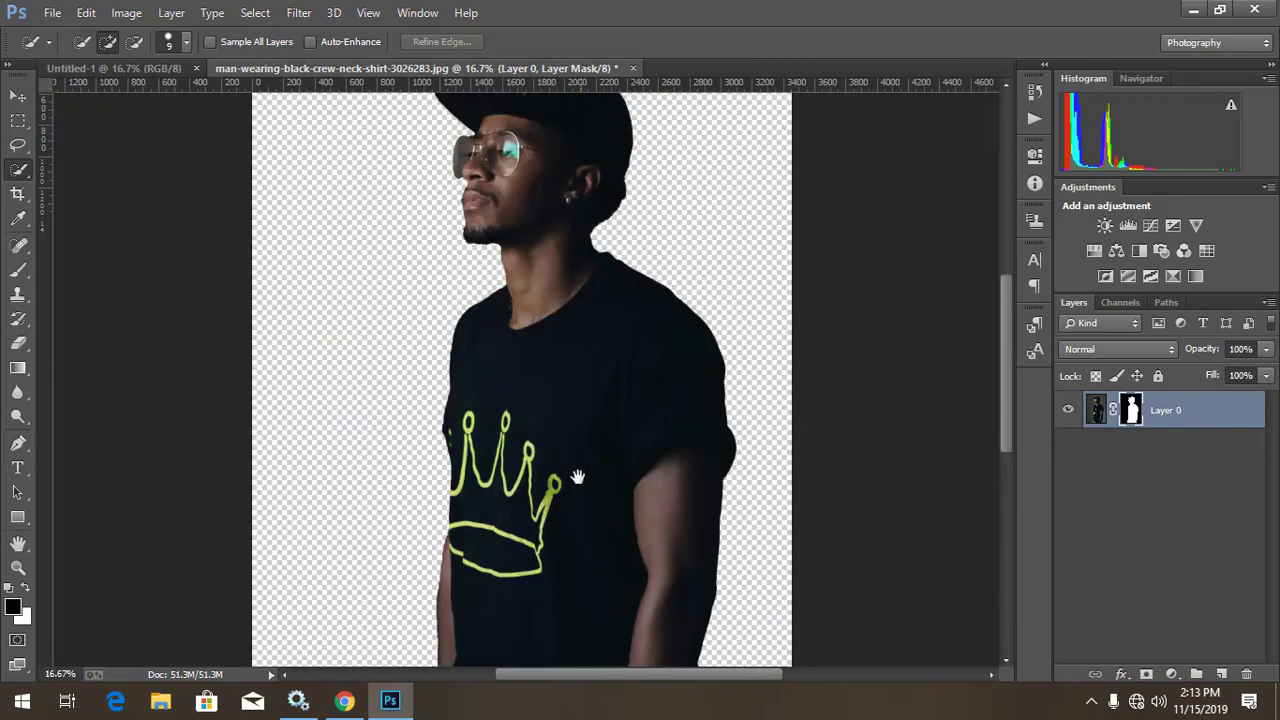
{"action": "key", "text": "ctrl+r"}
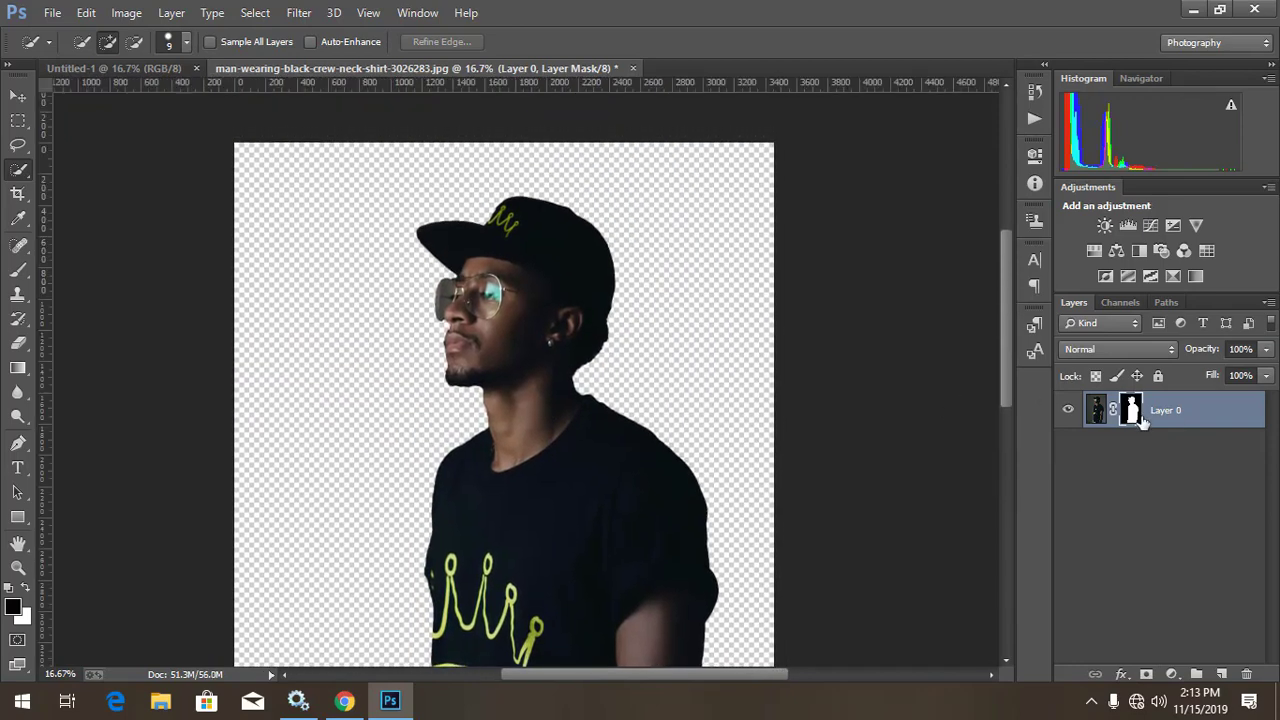
Refine Layer 0's mask around the cap, face and chin with a 0.5 px feather
{"action": "right_click", "coordinate": [1133, 418]}
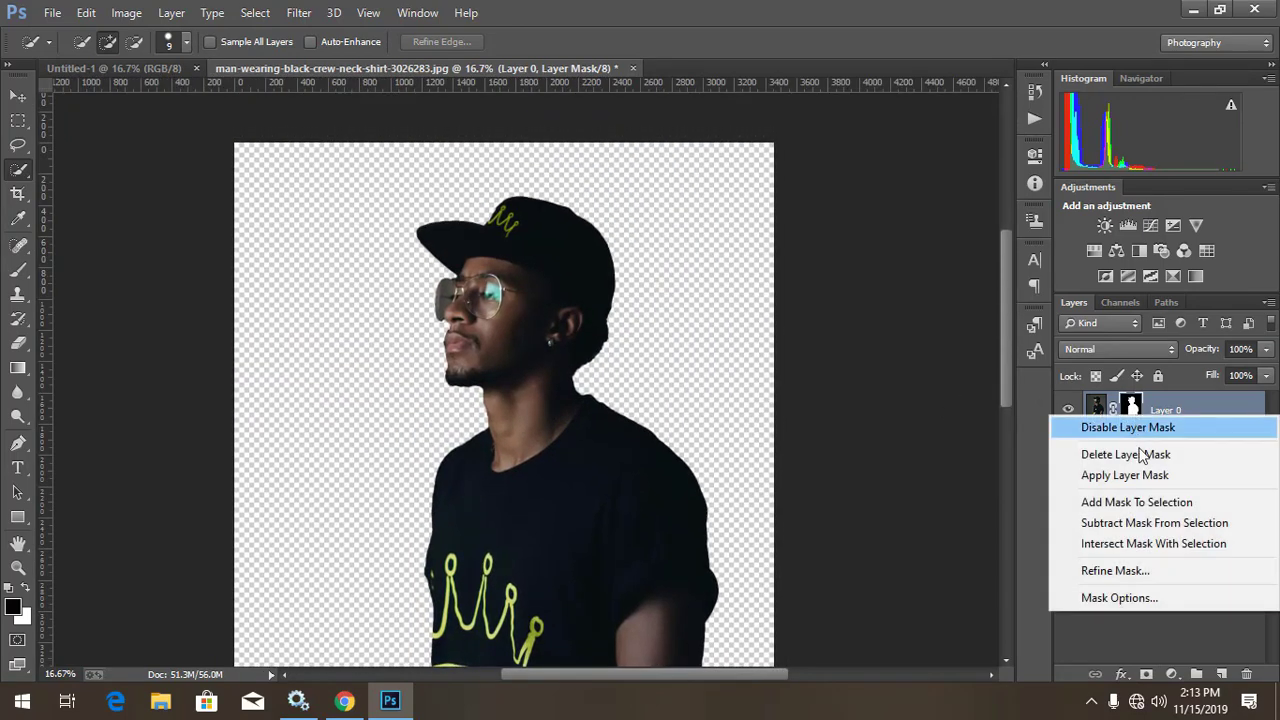
{"action": "left_click", "coordinate": [1134, 571]}
{"action": "key", "text": "ctrl+plus"}
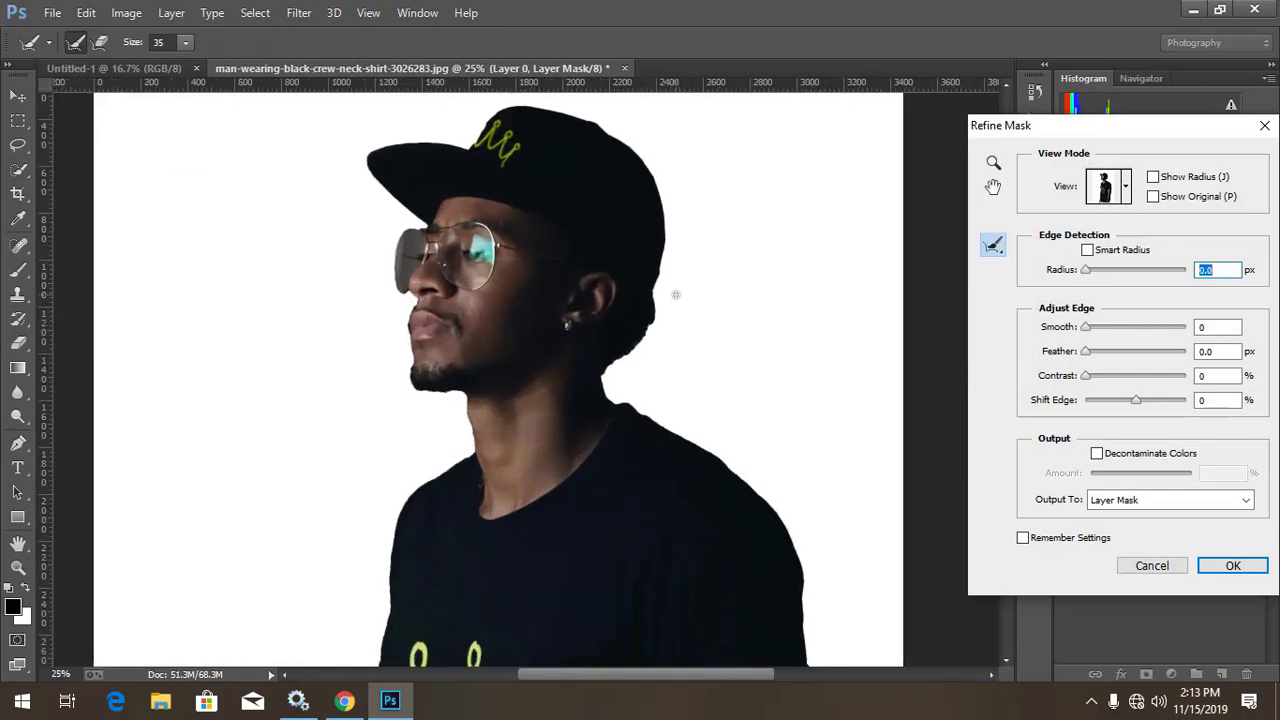
{"action": "key", "text": "ctrl+plus"}
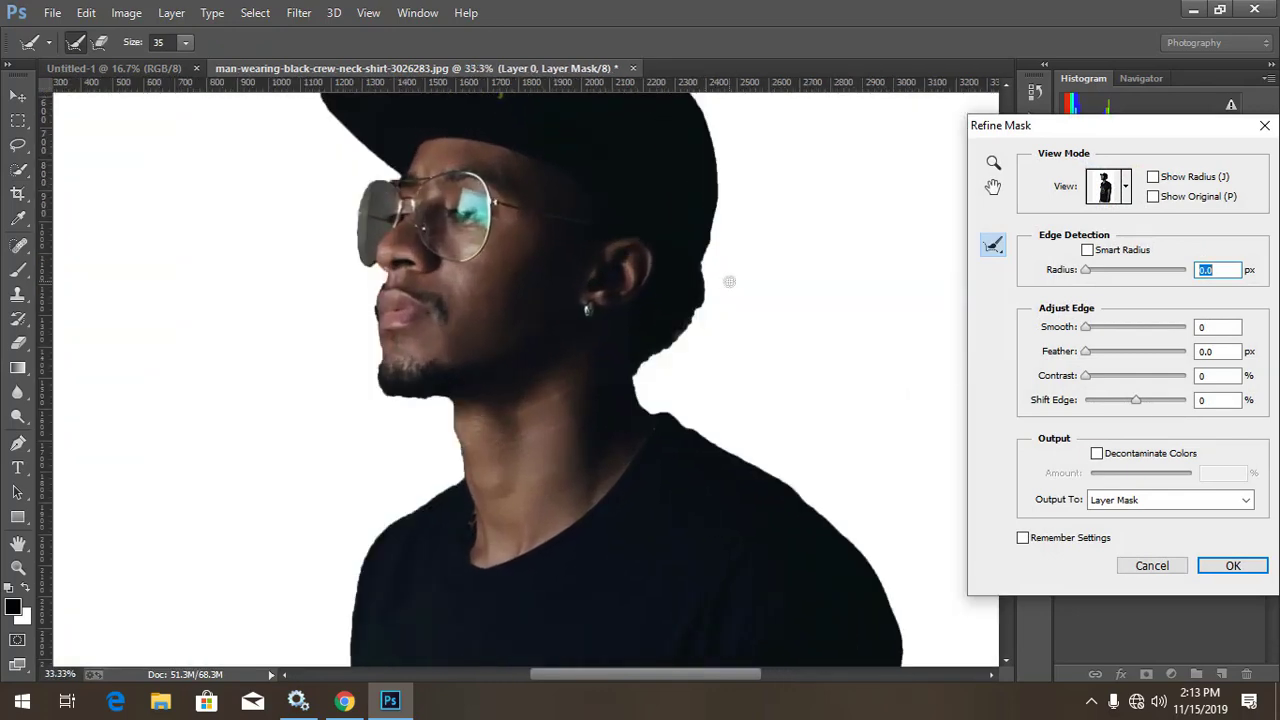
{"action": "scroll", "coordinate": [729, 282], "scroll_direction": "up", "scroll_amount": 1}
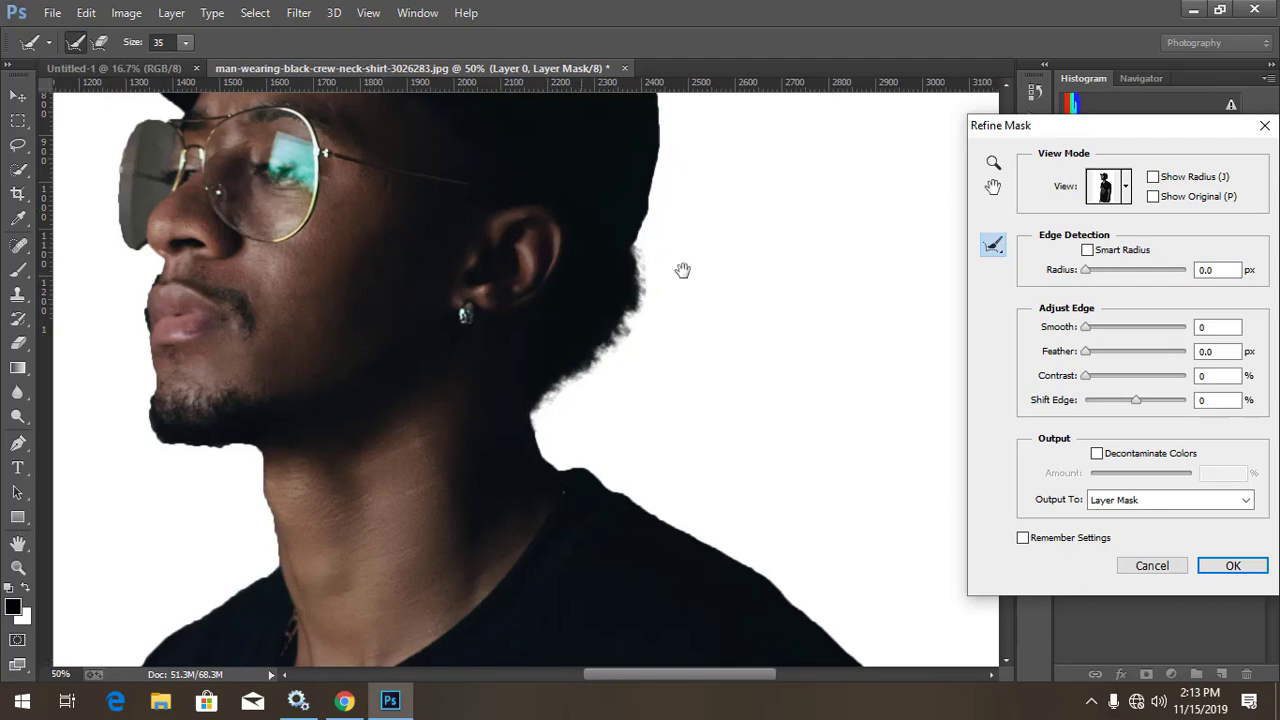
{"action": "left_click_drag", "start_coordinate": [580, 209], "coordinate": [811, 346]}
{"action": "key", "text": "ctrl+plus"}
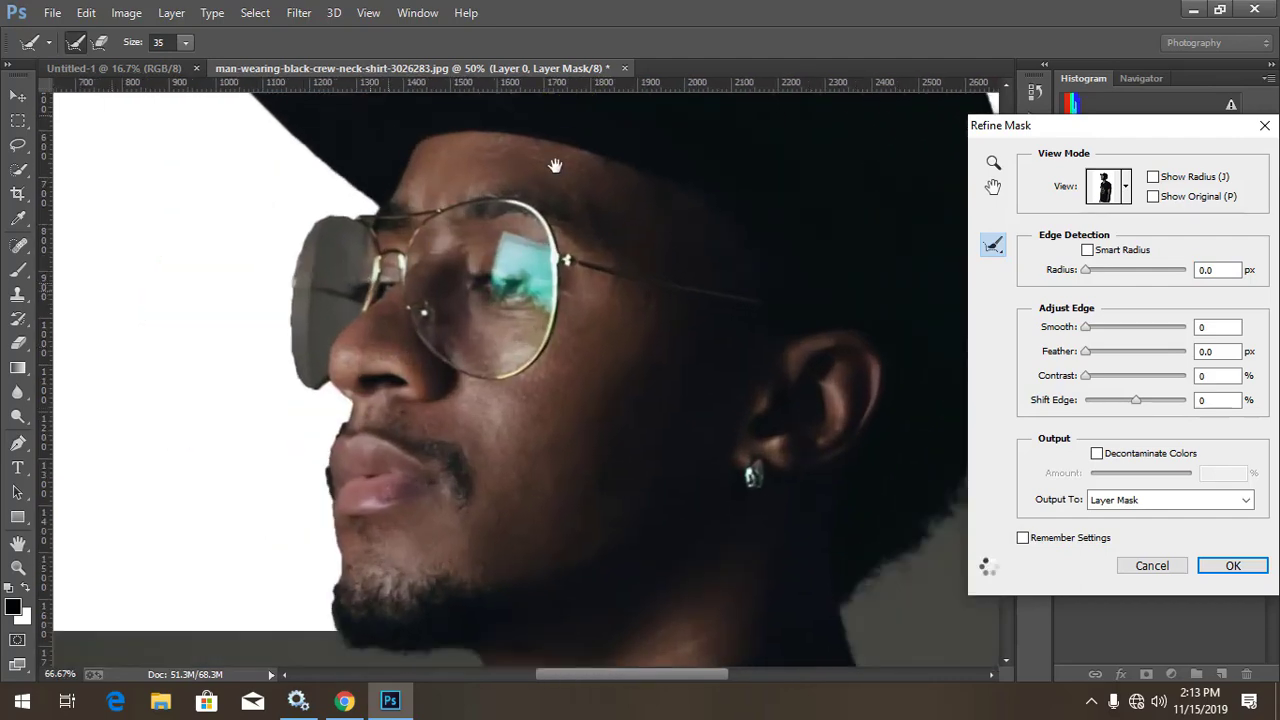
{"action": "left_click_drag", "start_coordinate": [309, 489], "coordinate": [437, 331]}
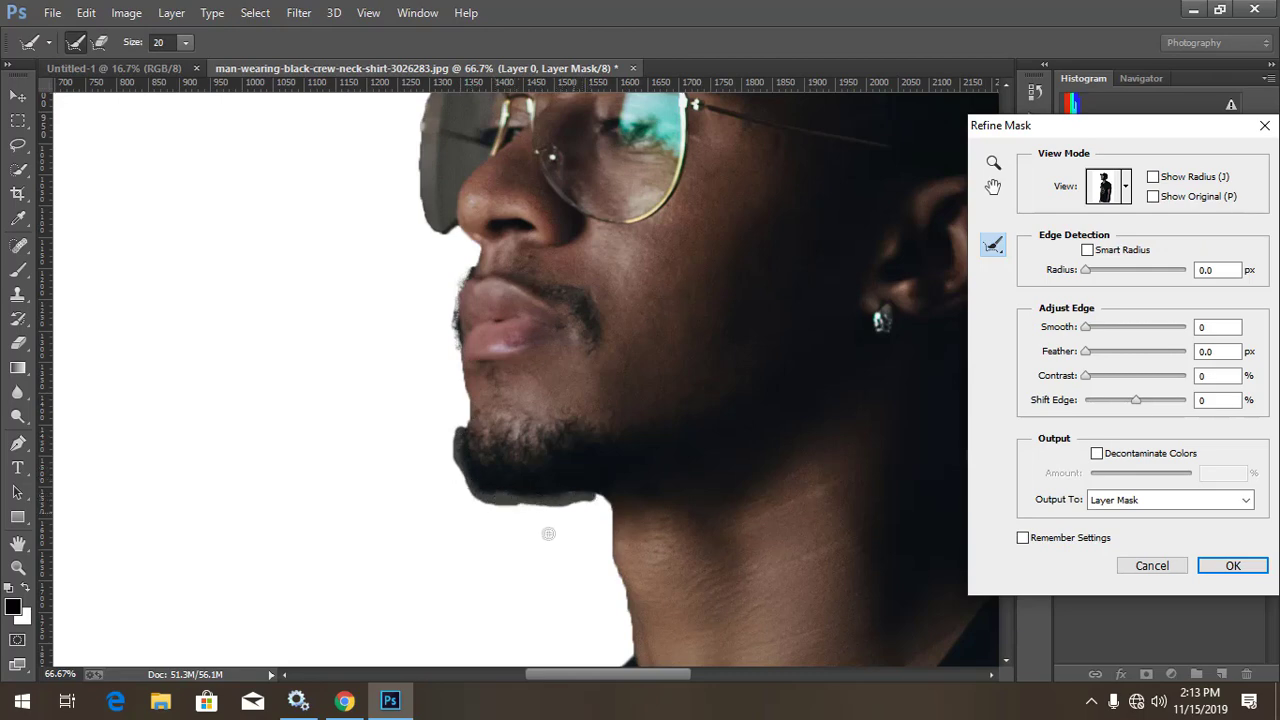
{"action": "key", "text": "ctrl+minus"}
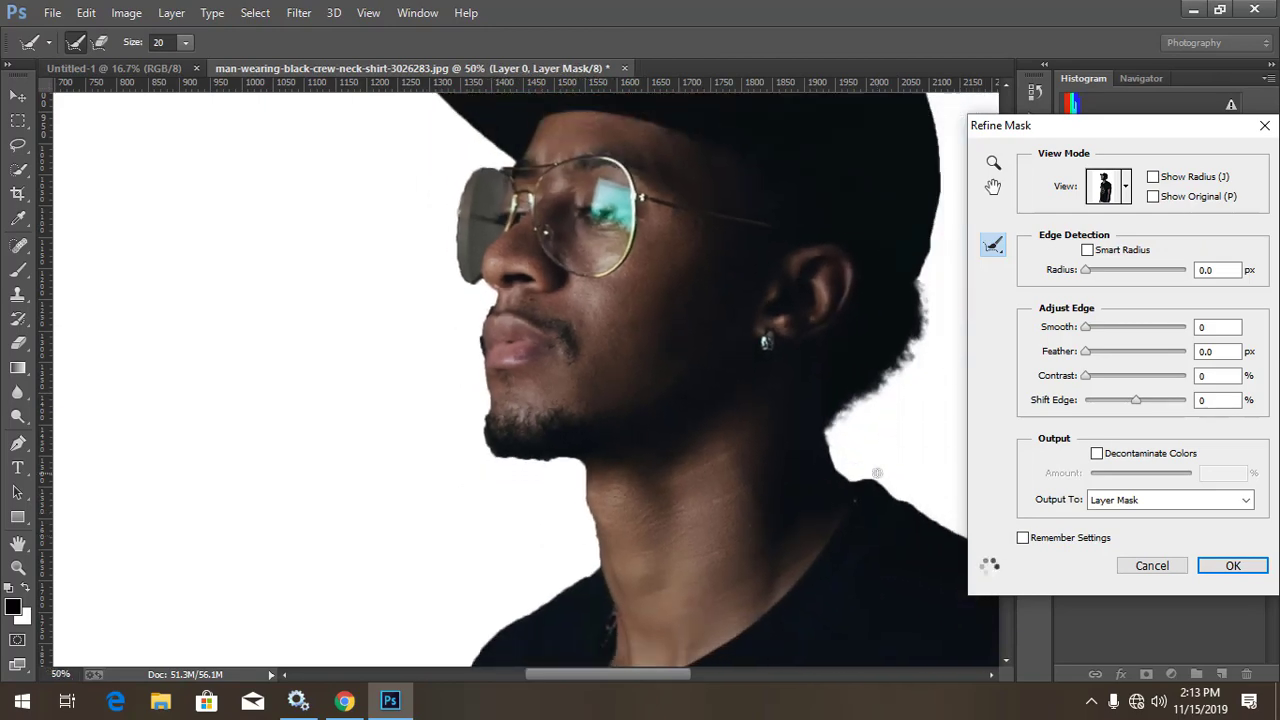
{"action": "key", "text": "ctrl+minus"}
{"action": "key", "text": "ctrl+minus"}
{"action": "key", "text": "ctrl+minus"}
{"action": "type", "text": "0.5"}
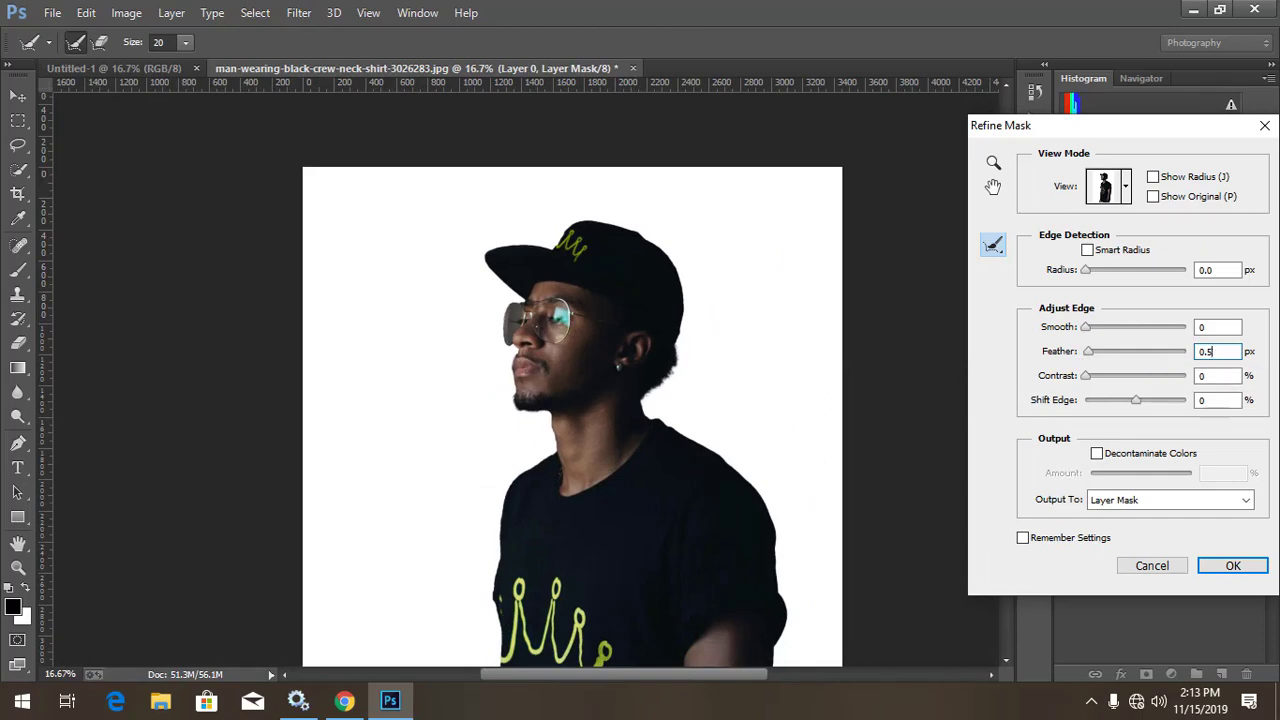
{"action": "key", "text": "Return"}
Apply Layer 0's mask and drag the cut-out man into Untitled-1 as Layer 1
{"action": "key", "text": "ctrl+minus"}
{"action": "key", "text": "ctrl+minus"}
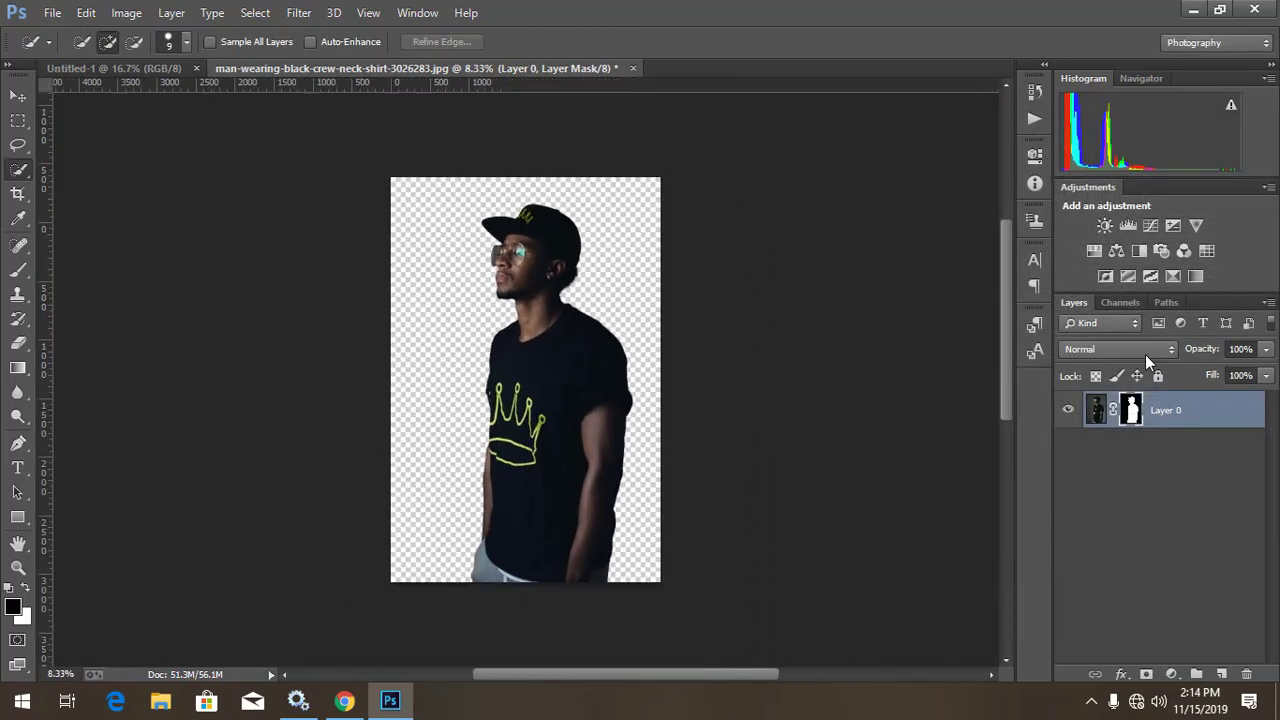
{"action": "key", "text": "ctrl+minus"}
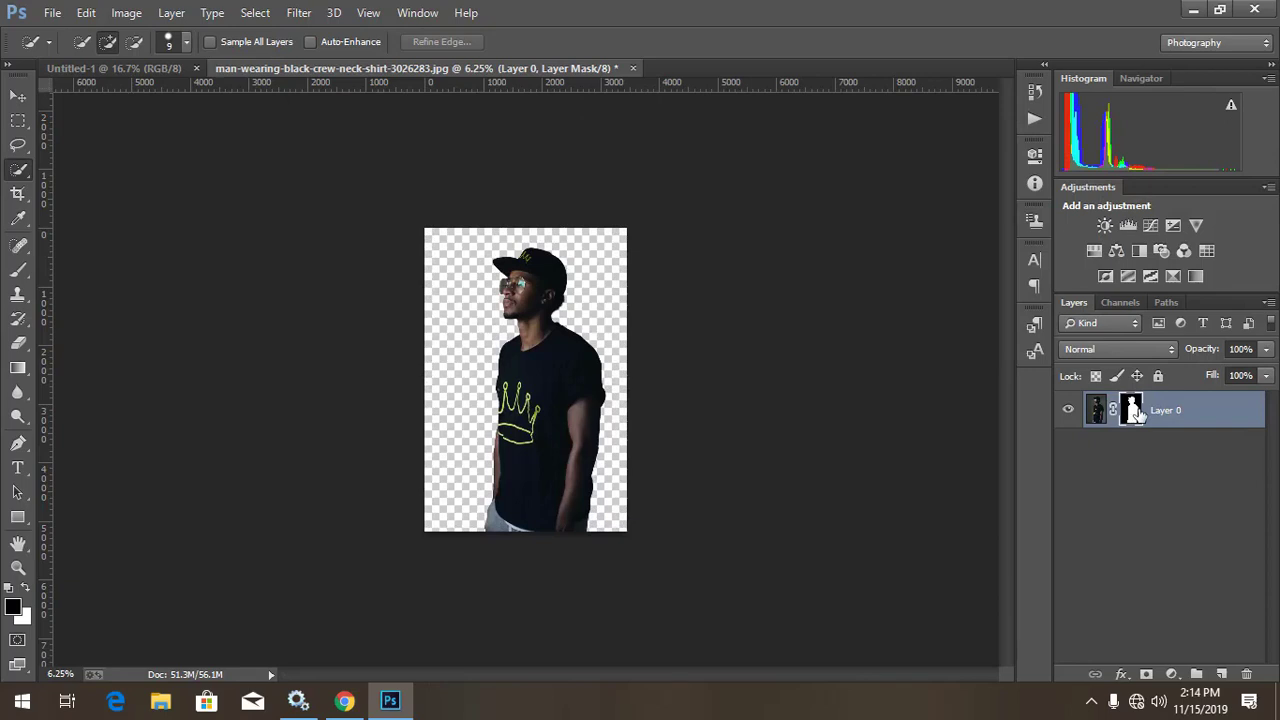
{"action": "right_click", "coordinate": [1137, 413]}
{"action": "left_click", "coordinate": [1135, 475]}
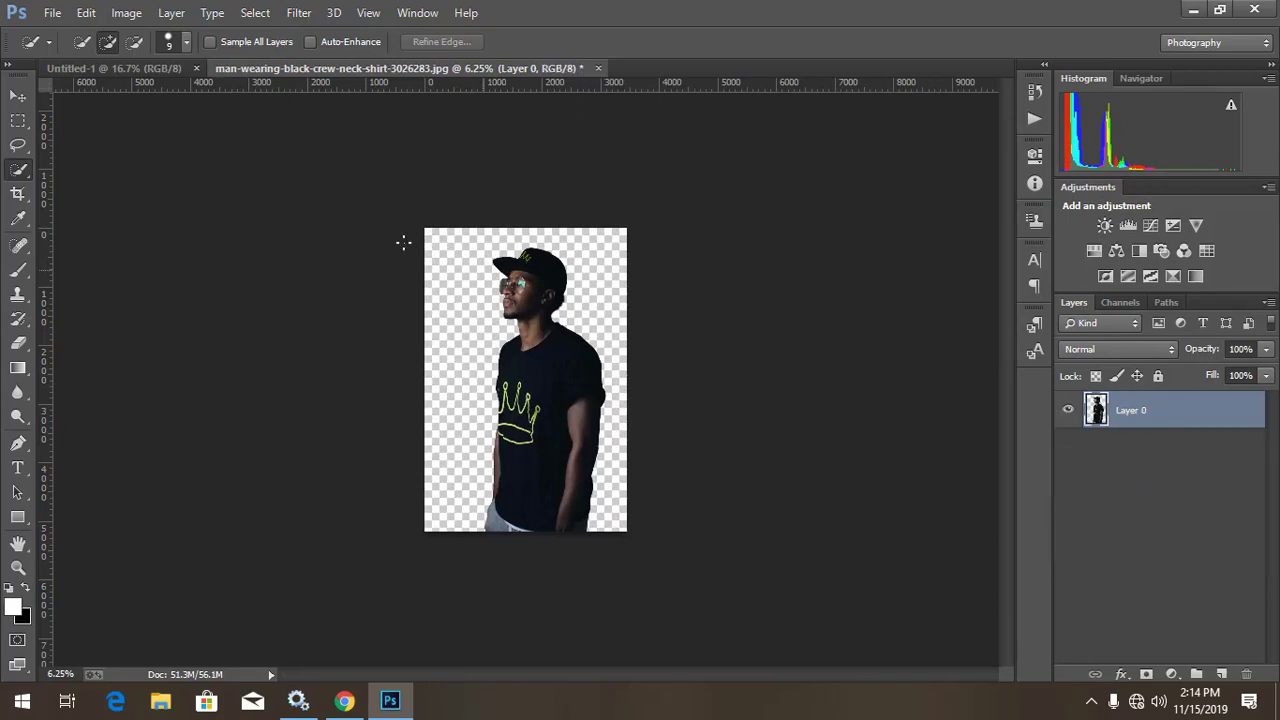
{"action": "left_click", "coordinate": [19, 96]}
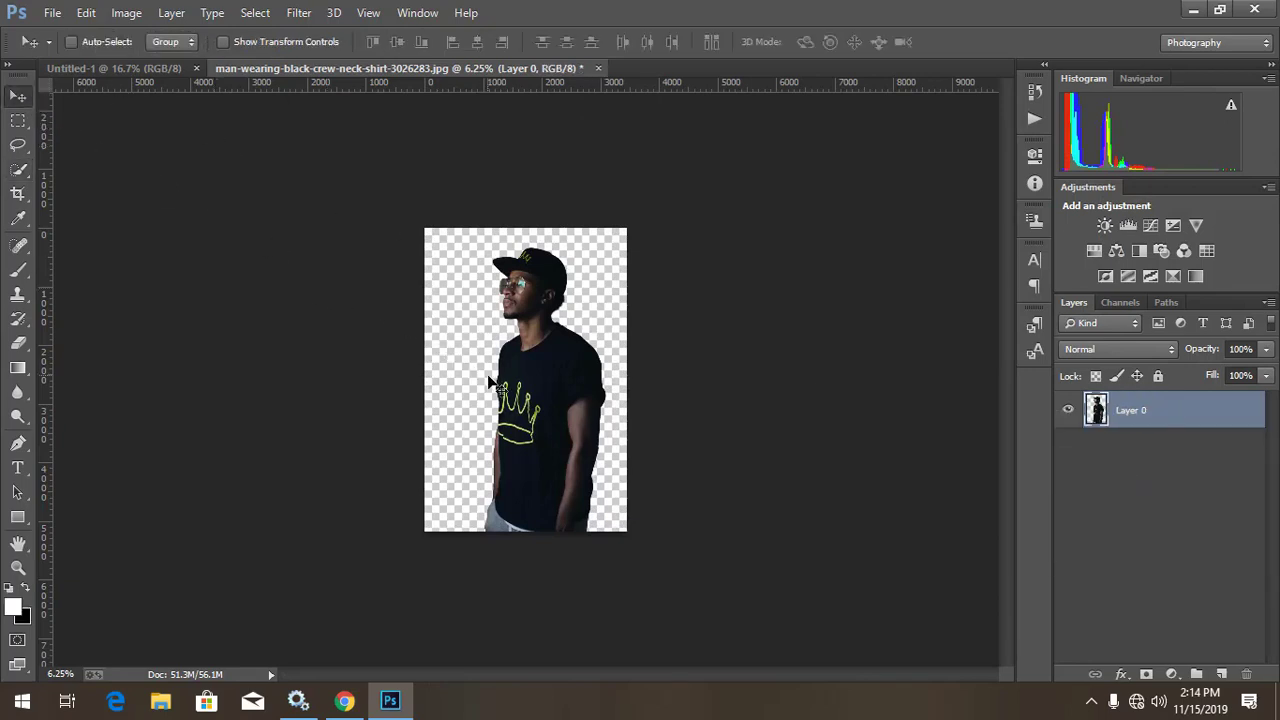
{"action": "mouse_move", "coordinate": [490, 383]}
{"action": "left_mouse_down"}
{"action": "mouse_move", "coordinate": [152, 68]}
{"action": "mouse_move", "coordinate": [474, 297]}
{"action": "mouse_move", "coordinate": [505, 557]}
{"action": "mouse_move", "coordinate": [484, 543]}
{"action": "left_mouse_up"}
Scale the man to about 64.6% and position him within the Untitled-1 canvas
{"action": "key", "text": "ctrl+t"}
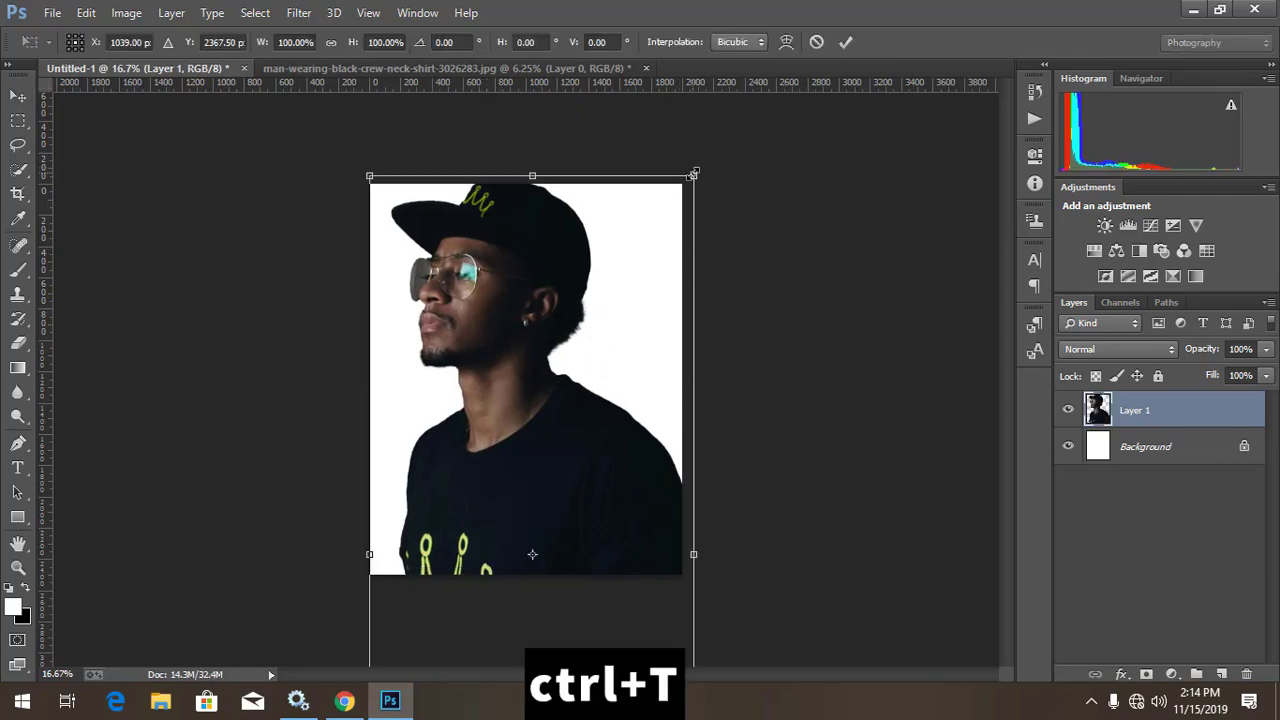
{"action": "left_click_drag", "start_coordinate": [693, 175], "coordinate": [634, 217]}
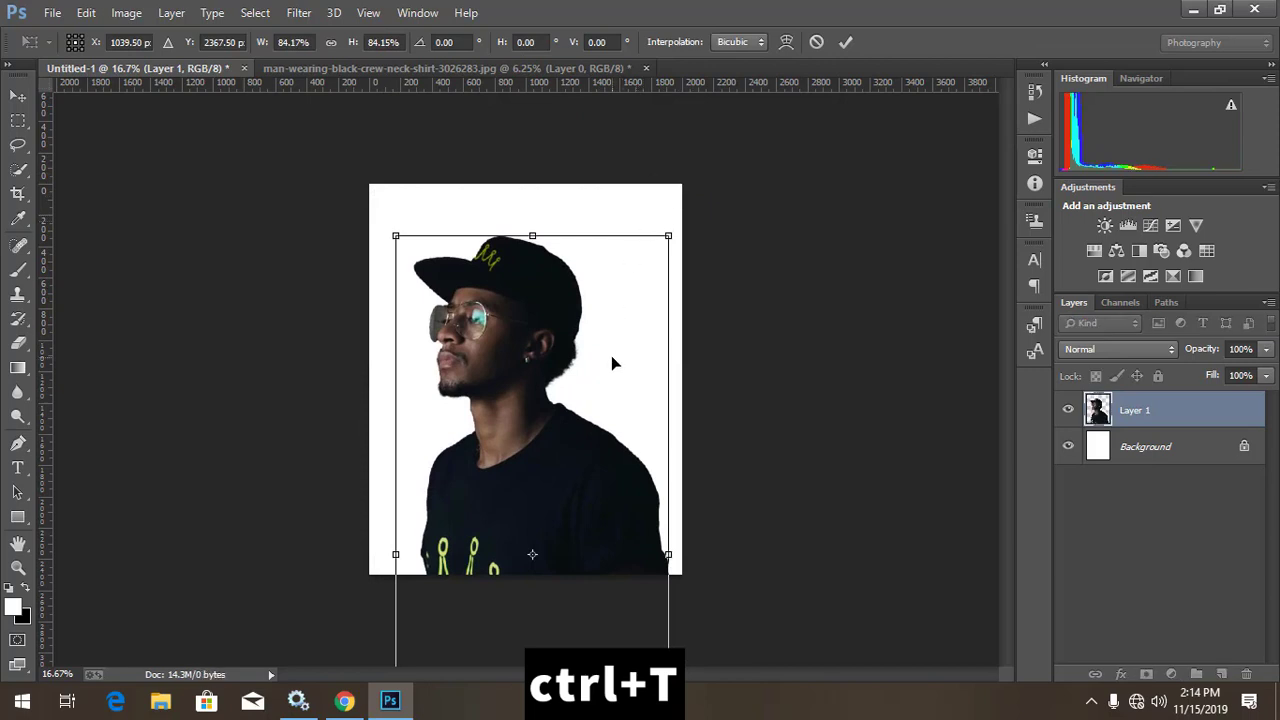
{"action": "left_click_drag", "start_coordinate": [611, 355], "coordinate": [608, 287]}
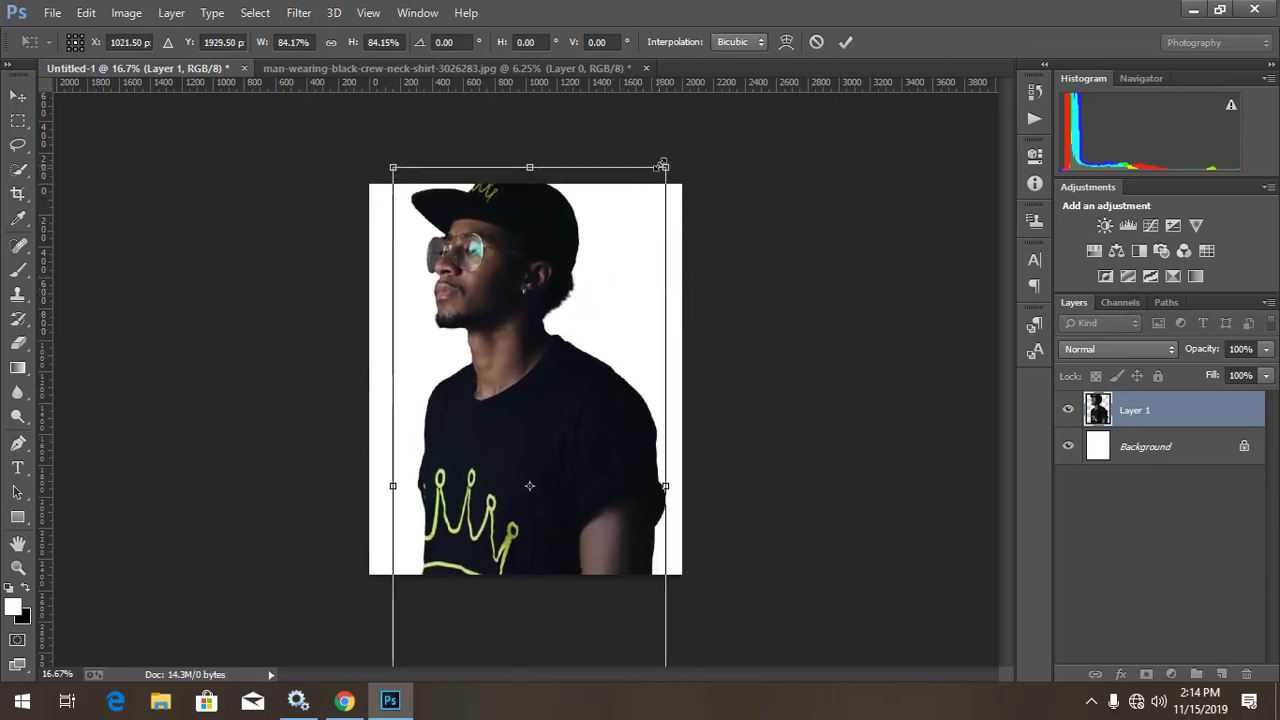
{"action": "left_click_drag", "start_coordinate": [660, 172], "coordinate": [641, 213]}
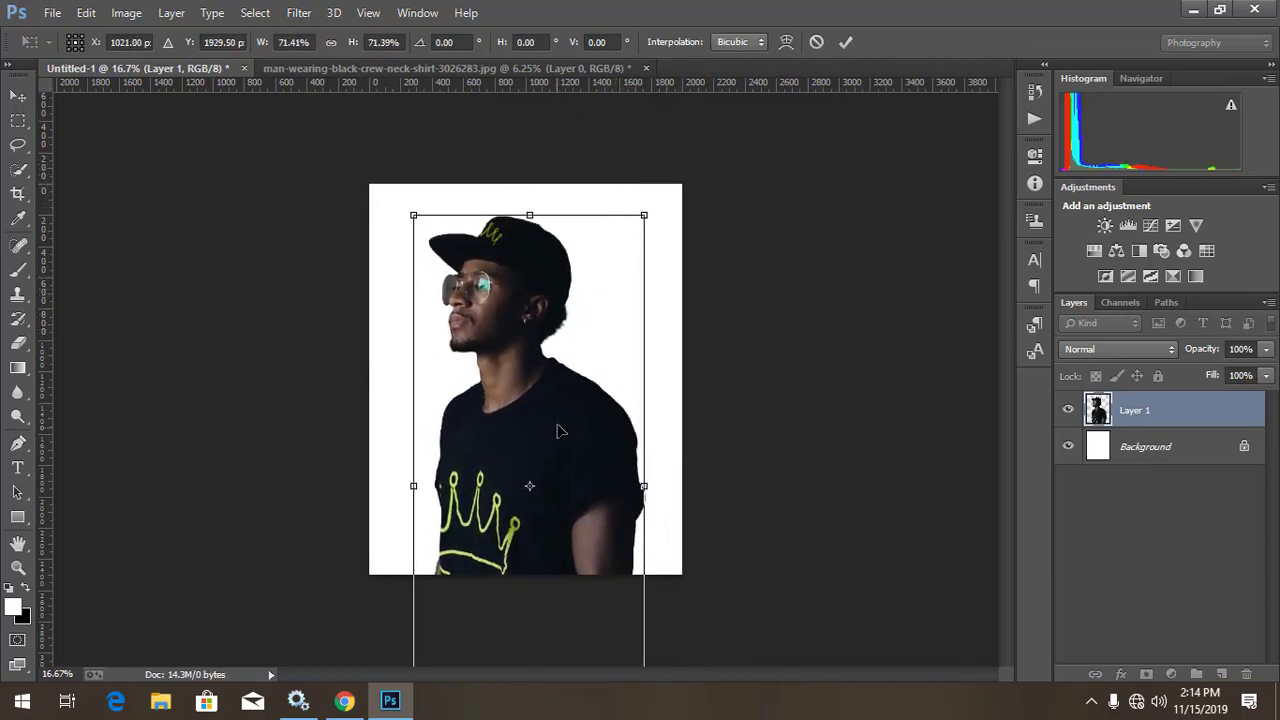
{"action": "left_click_drag", "start_coordinate": [555, 429], "coordinate": [556, 396]}
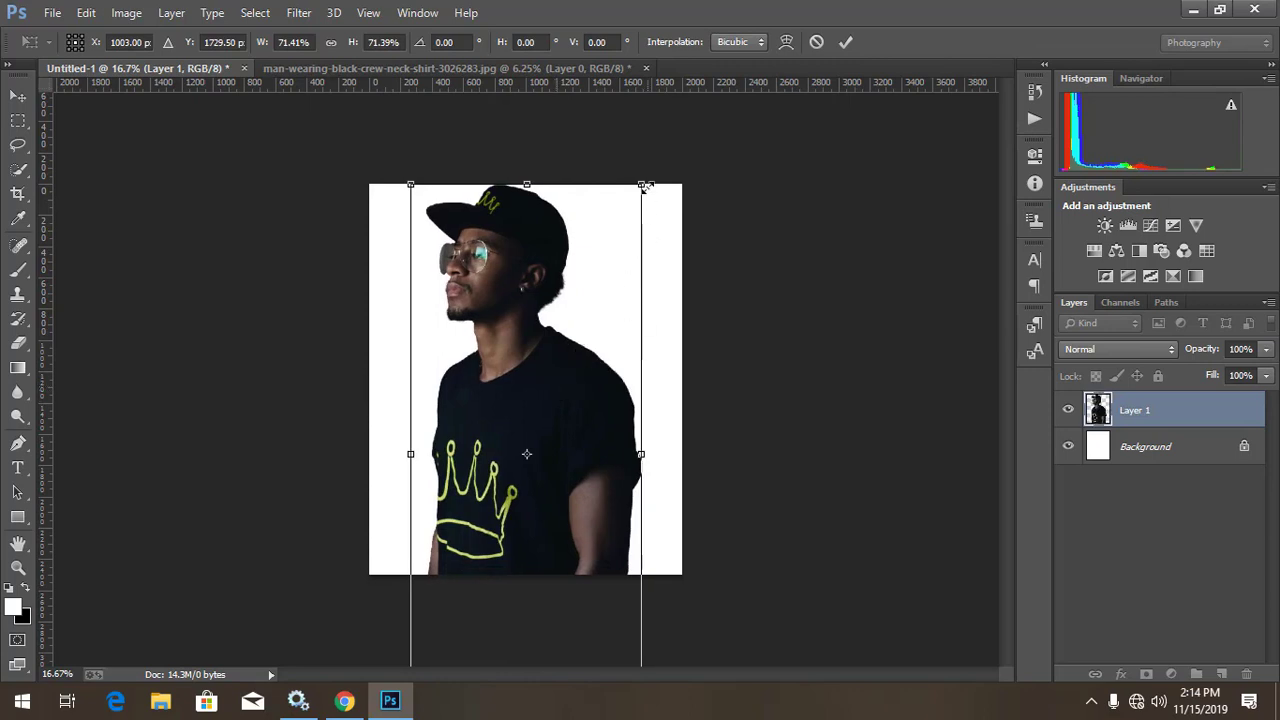
{"action": "left_click_drag", "start_coordinate": [645, 187], "coordinate": [630, 200]}
{"action": "left_click_drag", "start_coordinate": [572, 398], "coordinate": [572, 387]}
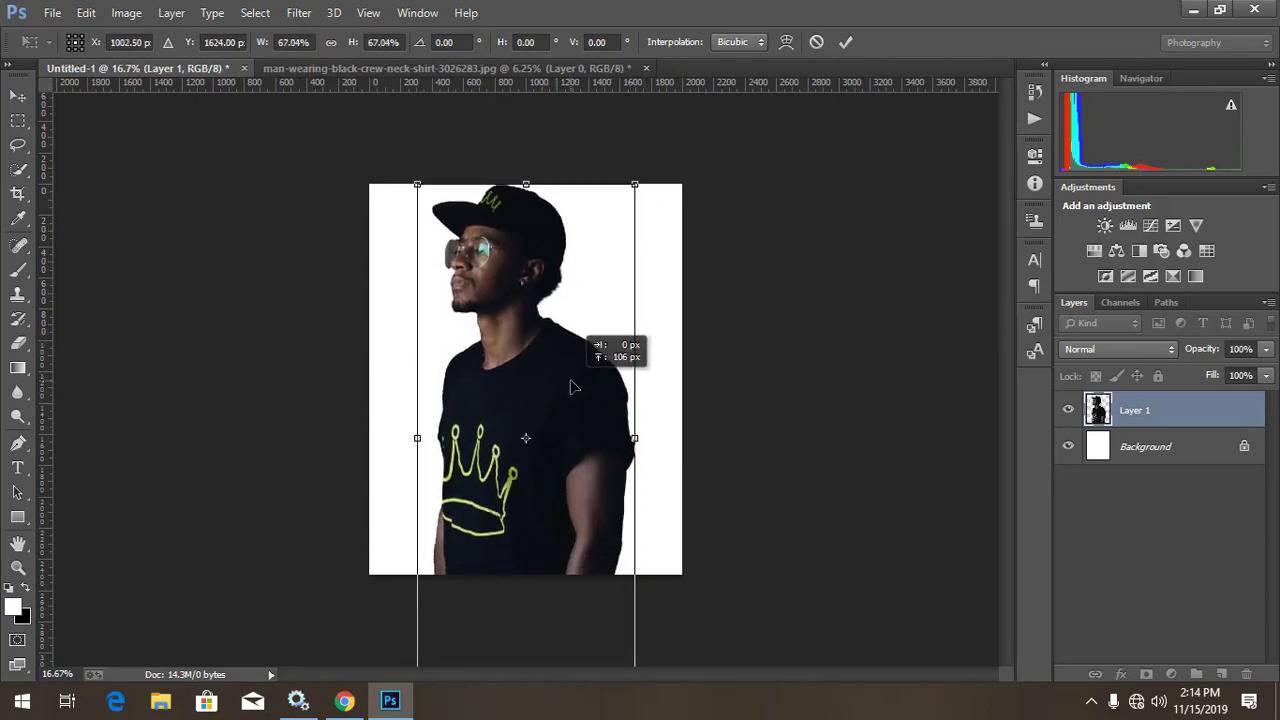
{"action": "left_click_drag", "start_coordinate": [634, 184], "coordinate": [631, 193]}
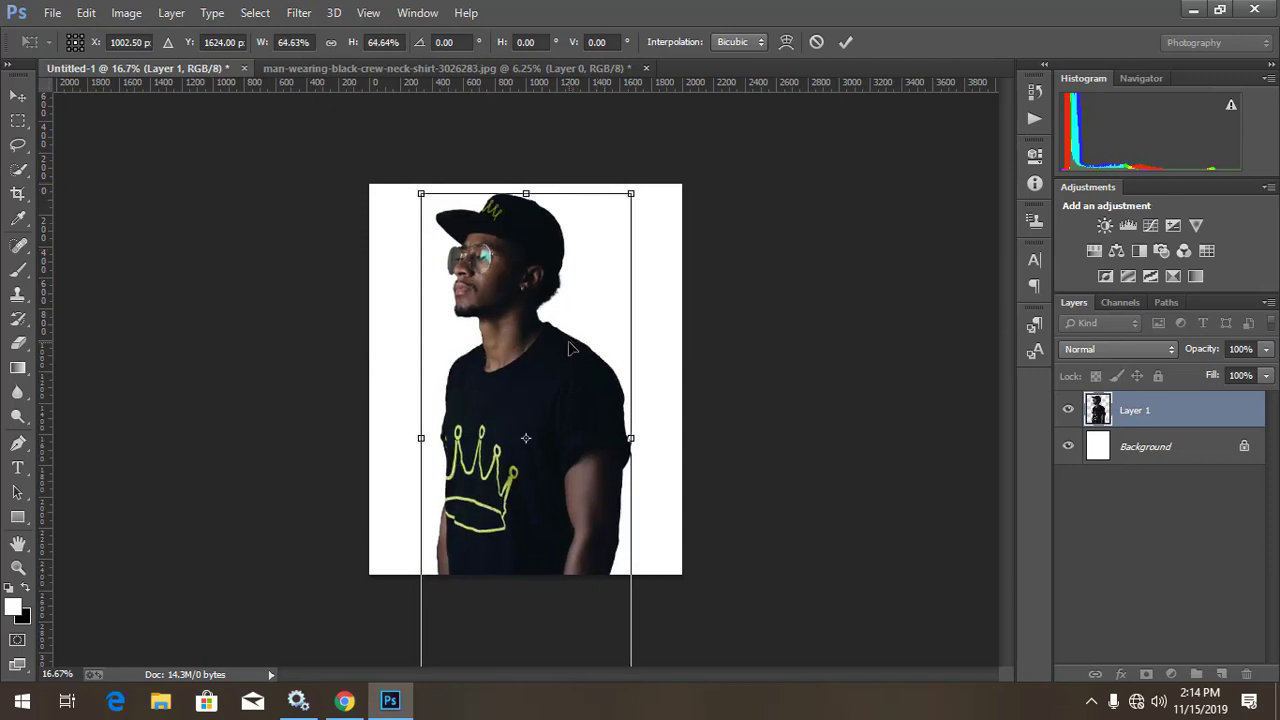
{"action": "left_click_drag", "start_coordinate": [568, 347], "coordinate": [573, 350]}
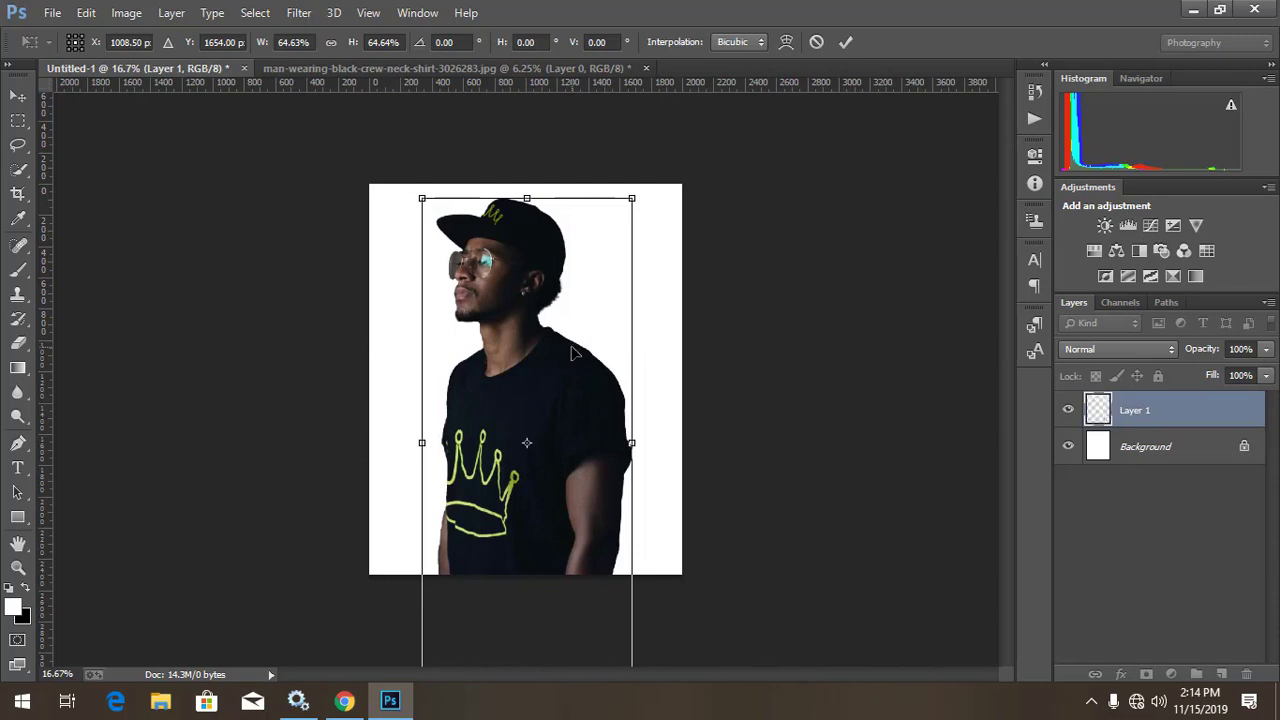
{"action": "left_click", "coordinate": [849, 42]}
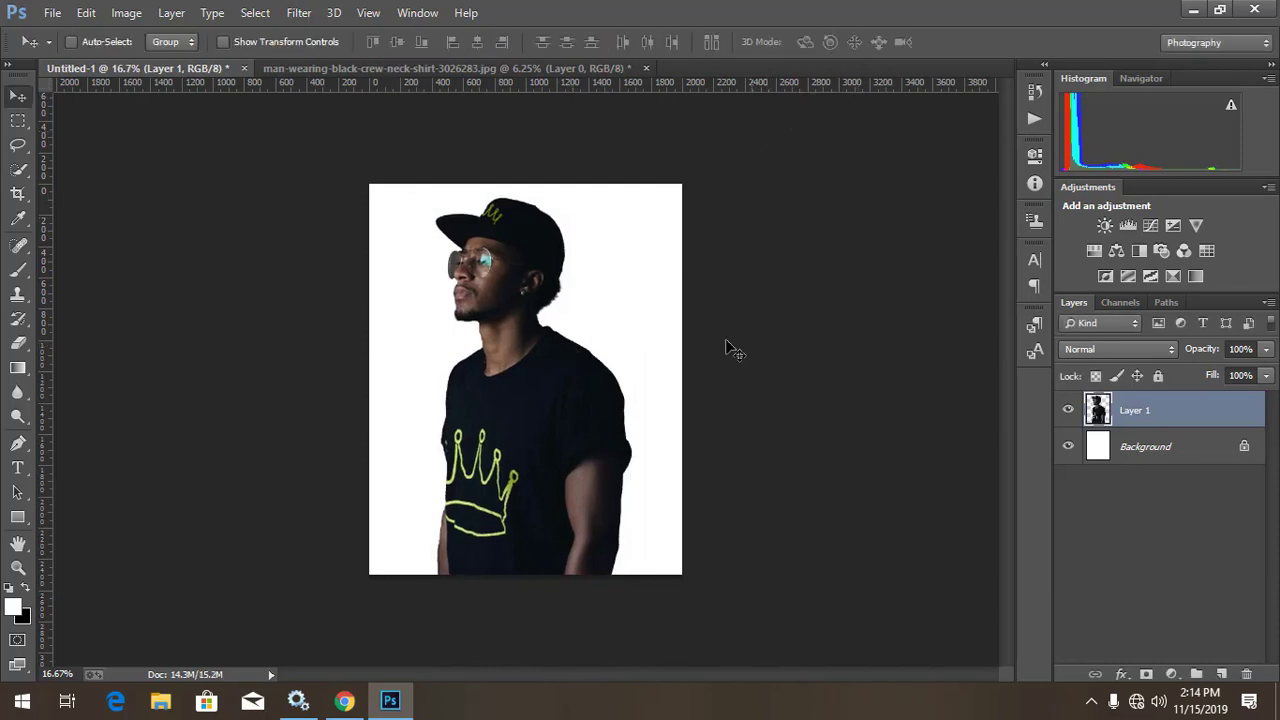
Open the misty forest photo and bring it into Untitled-1 as Layer 2
{"action": "left_click", "coordinate": [52, 12]}
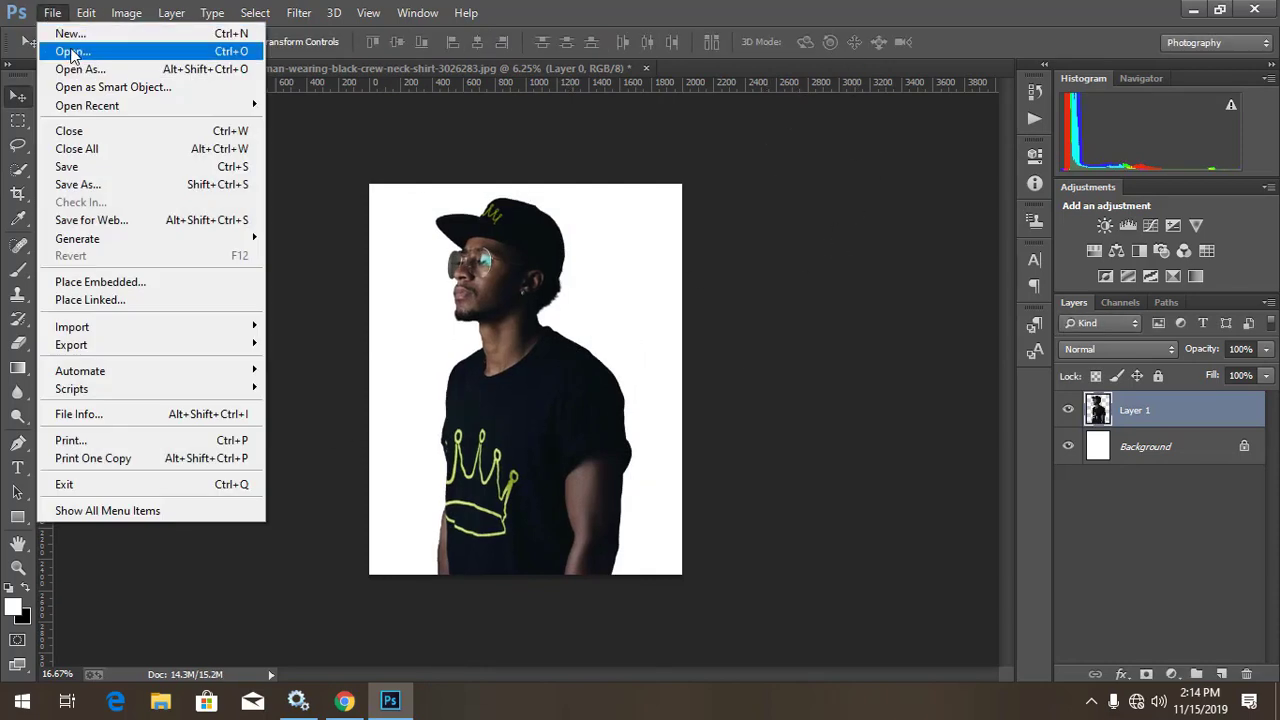
{"action": "left_click", "coordinate": [72, 52]}
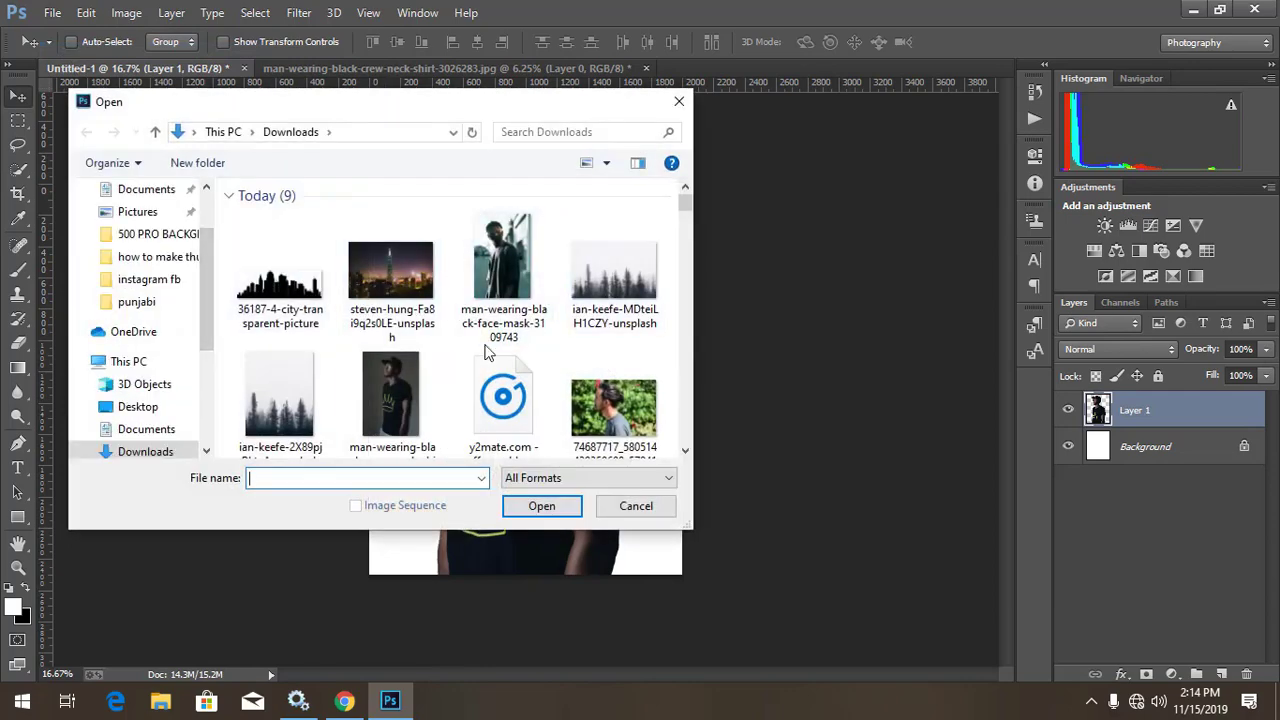
{"action": "double_click", "coordinate": [590, 290]}
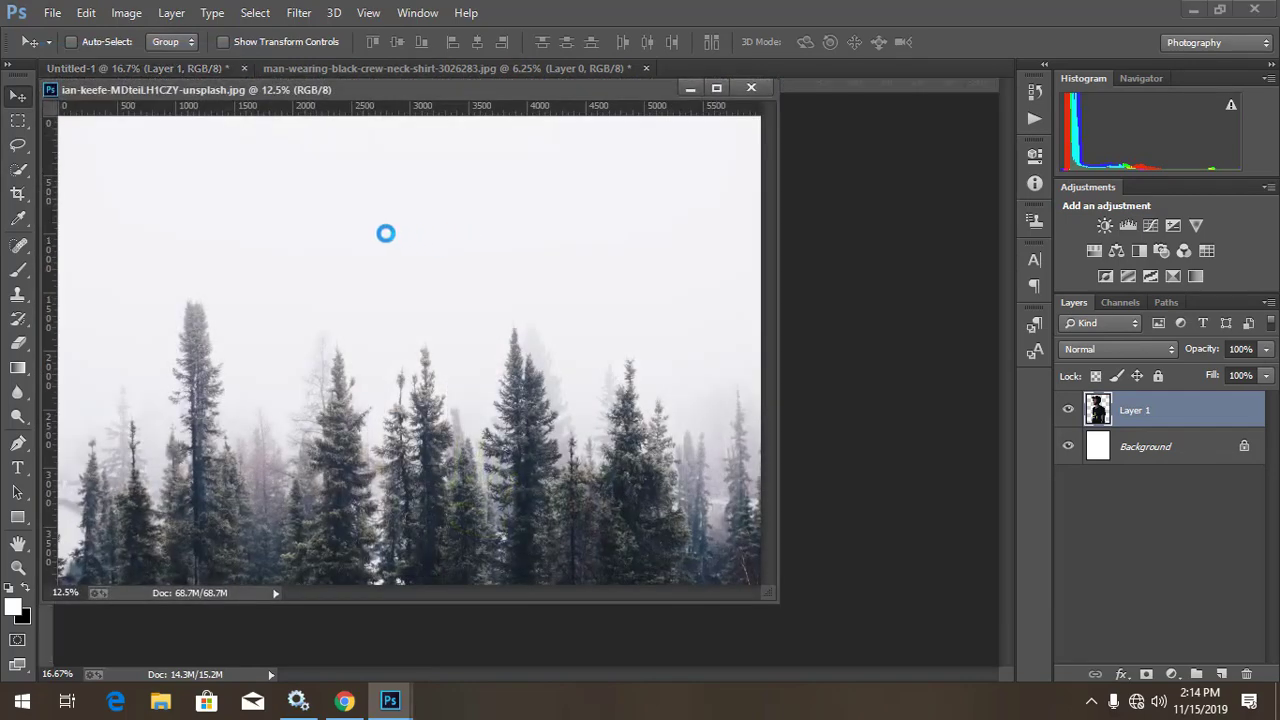
{"action": "left_click_drag", "start_coordinate": [455, 517], "coordinate": [839, 408]}
{"action": "left_click", "coordinate": [751, 92]}
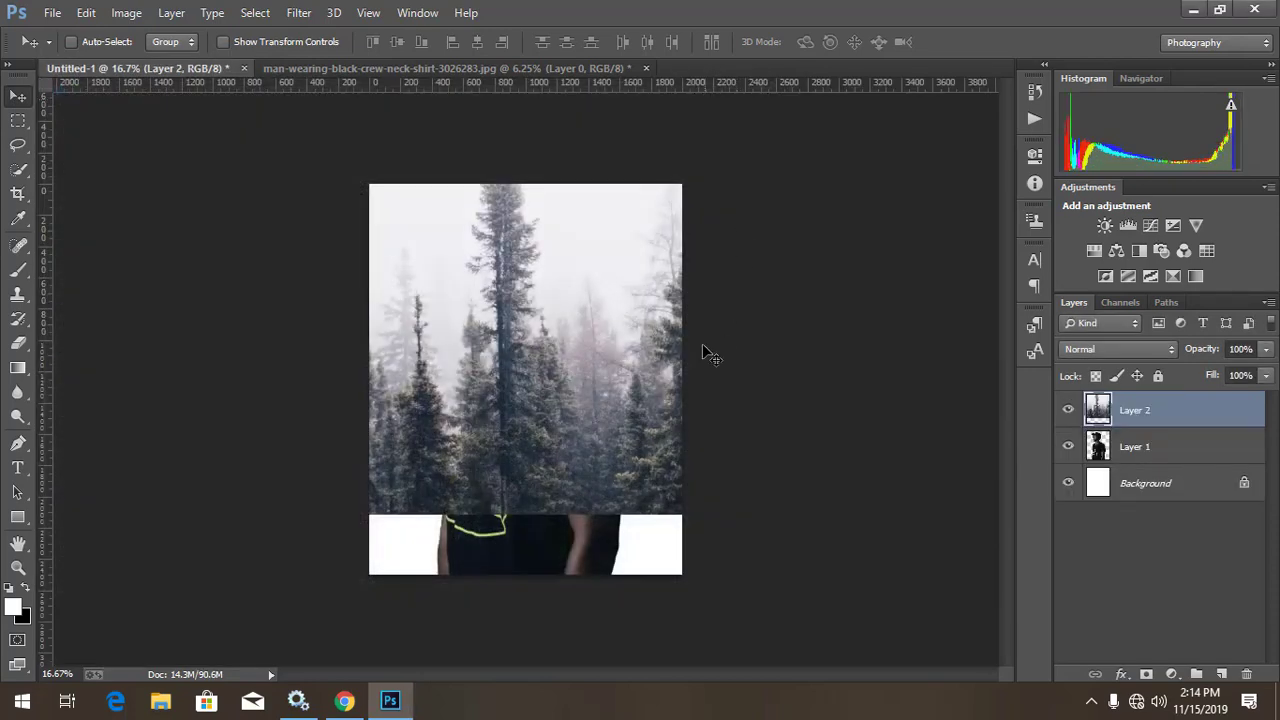
{"action": "left_click_drag", "start_coordinate": [609, 424], "coordinate": [575, 450]}
Scale the forest layer to about 42% and place it over the man's head
{"action": "key", "text": "ctrl+t"}
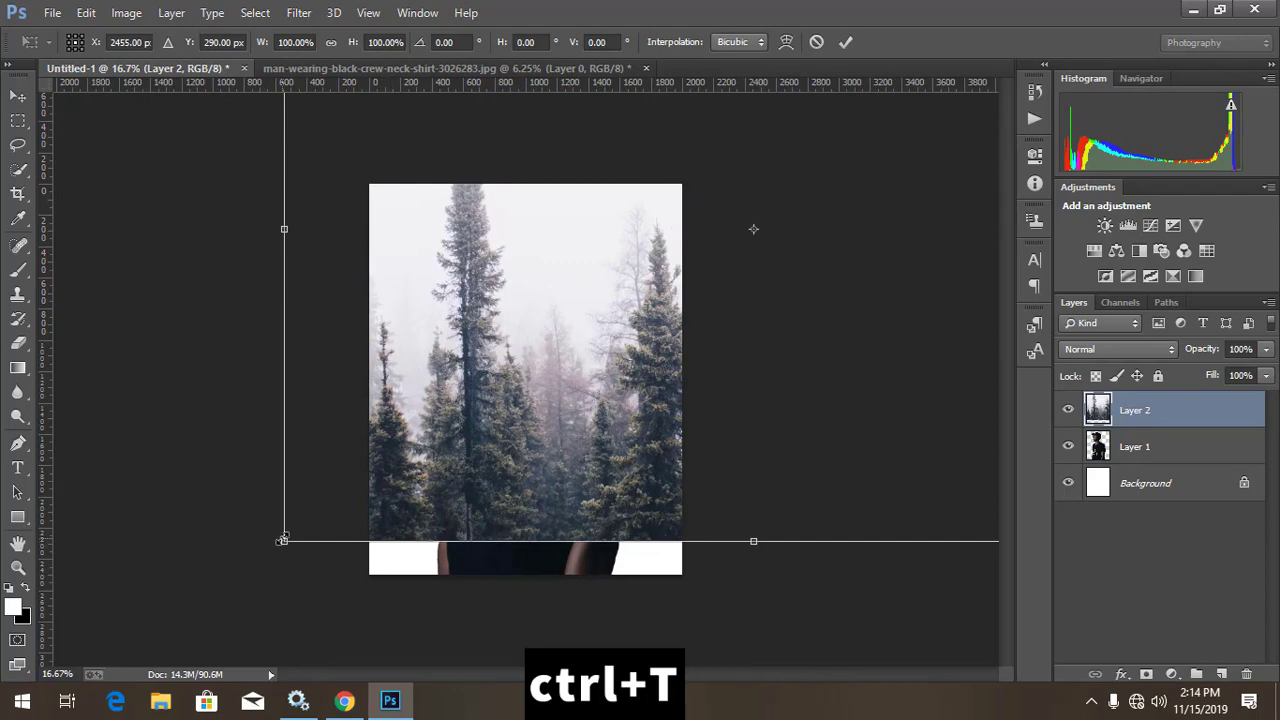
{"action": "mouse_move", "coordinate": [283, 540]}
{"action": "left_mouse_down"}
{"action": "mouse_move", "coordinate": [596, 355]}
{"action": "mouse_move", "coordinate": [342, 477]}
{"action": "mouse_move", "coordinate": [437, 438]}
{"action": "left_mouse_up"}
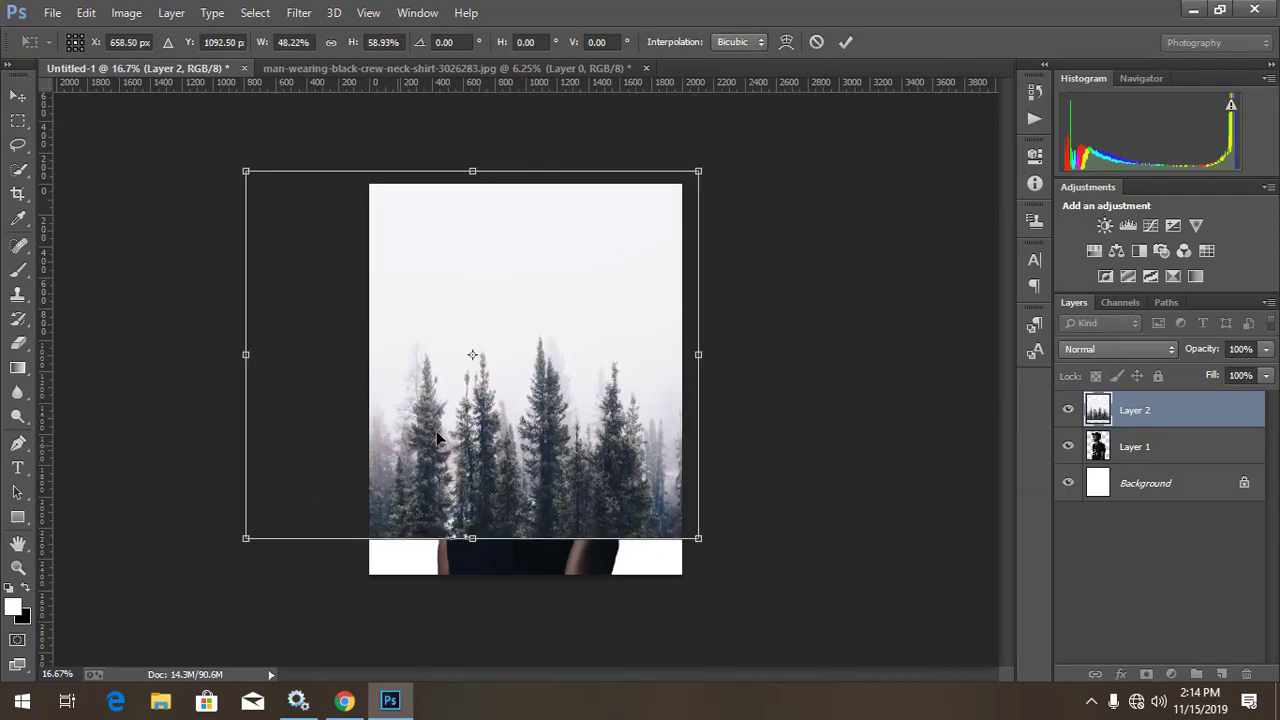
{"action": "left_click", "coordinate": [815, 42]}
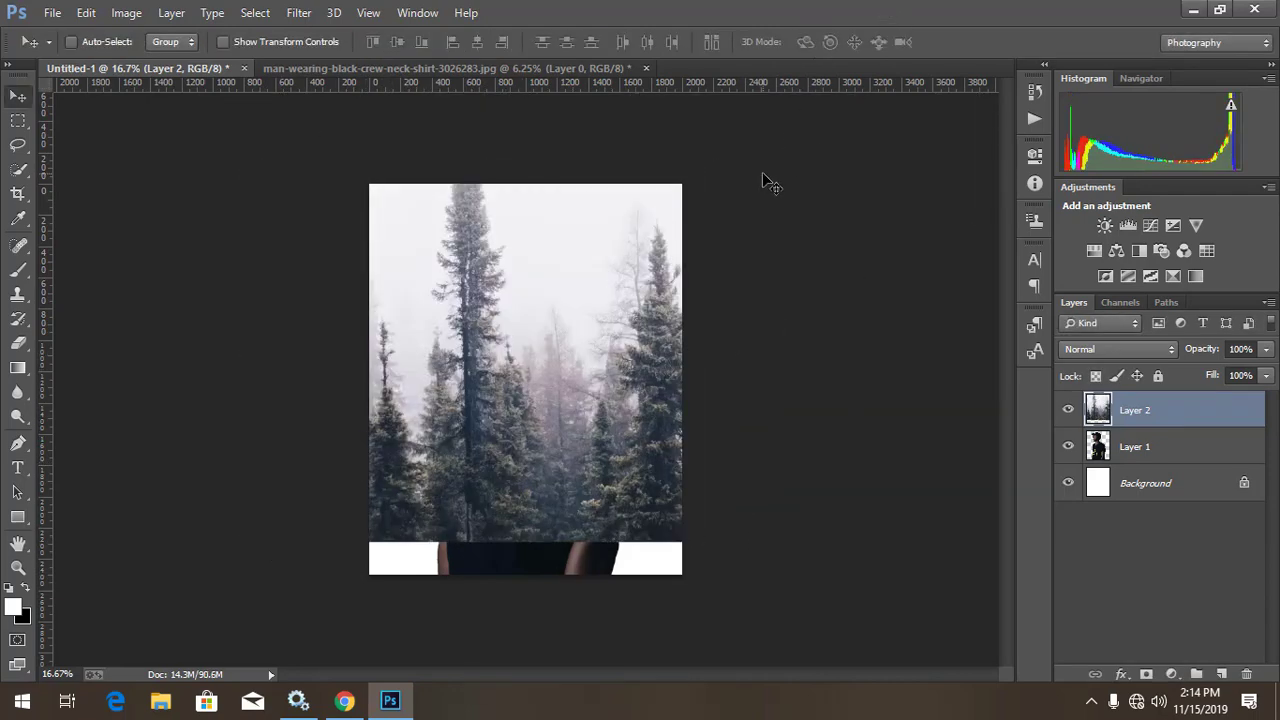
{"action": "key", "text": "ctrl+t"}
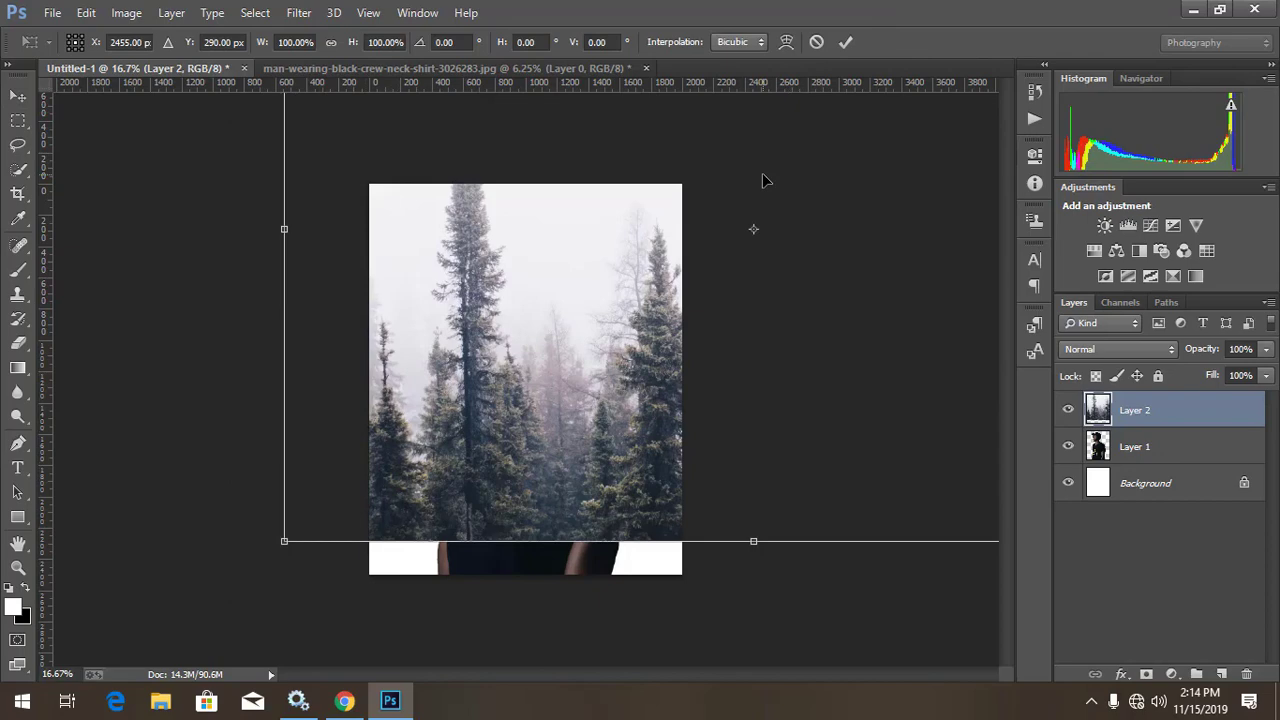
{"action": "key", "text": "ctrl+minus"}
{"action": "left_click_drag", "start_coordinate": [346, 500], "coordinate": [547, 365]}
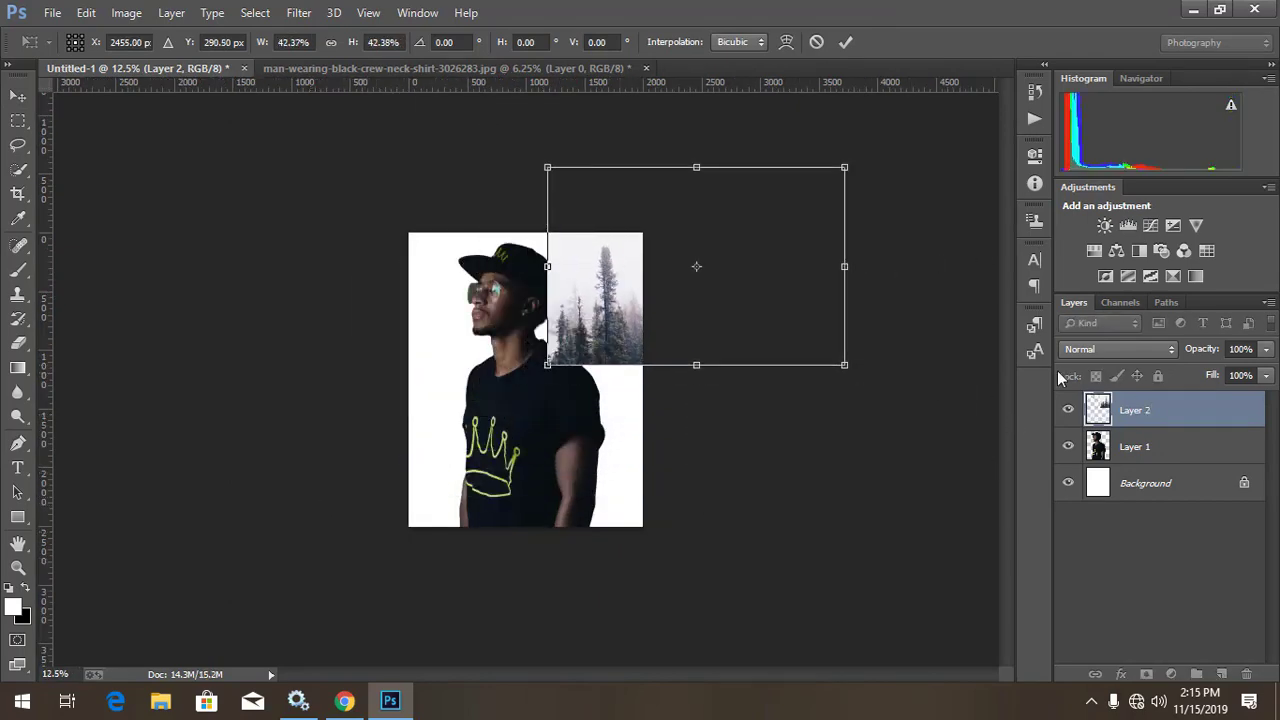
{"action": "left_click", "coordinate": [846, 42]}
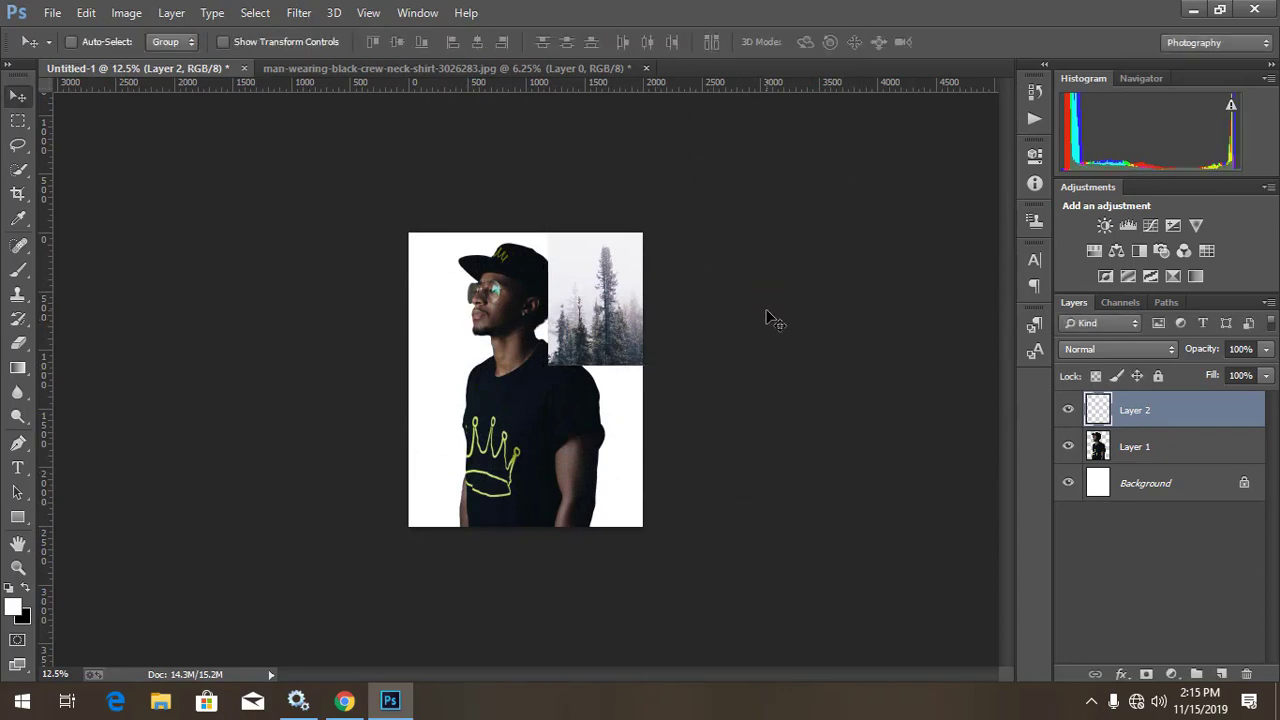
{"action": "left_click_drag", "start_coordinate": [585, 350], "coordinate": [511, 364]}
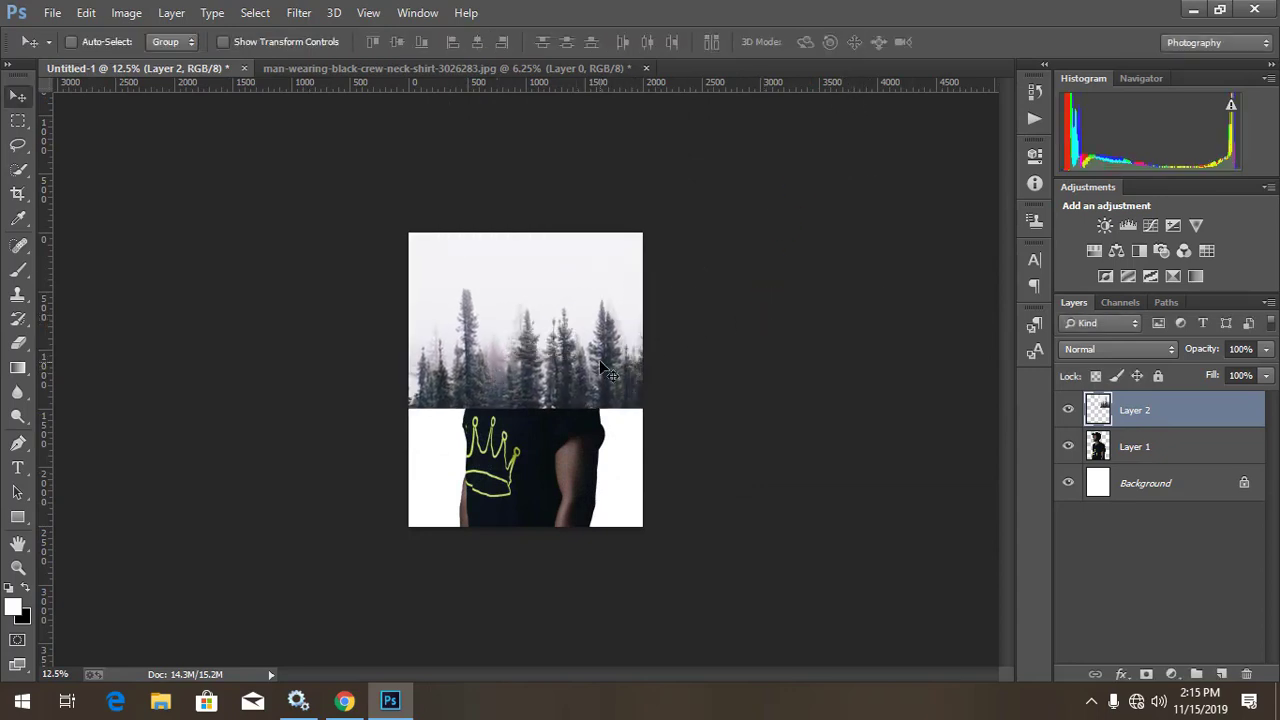
{"action": "left_click", "coordinate": [1132, 348]}
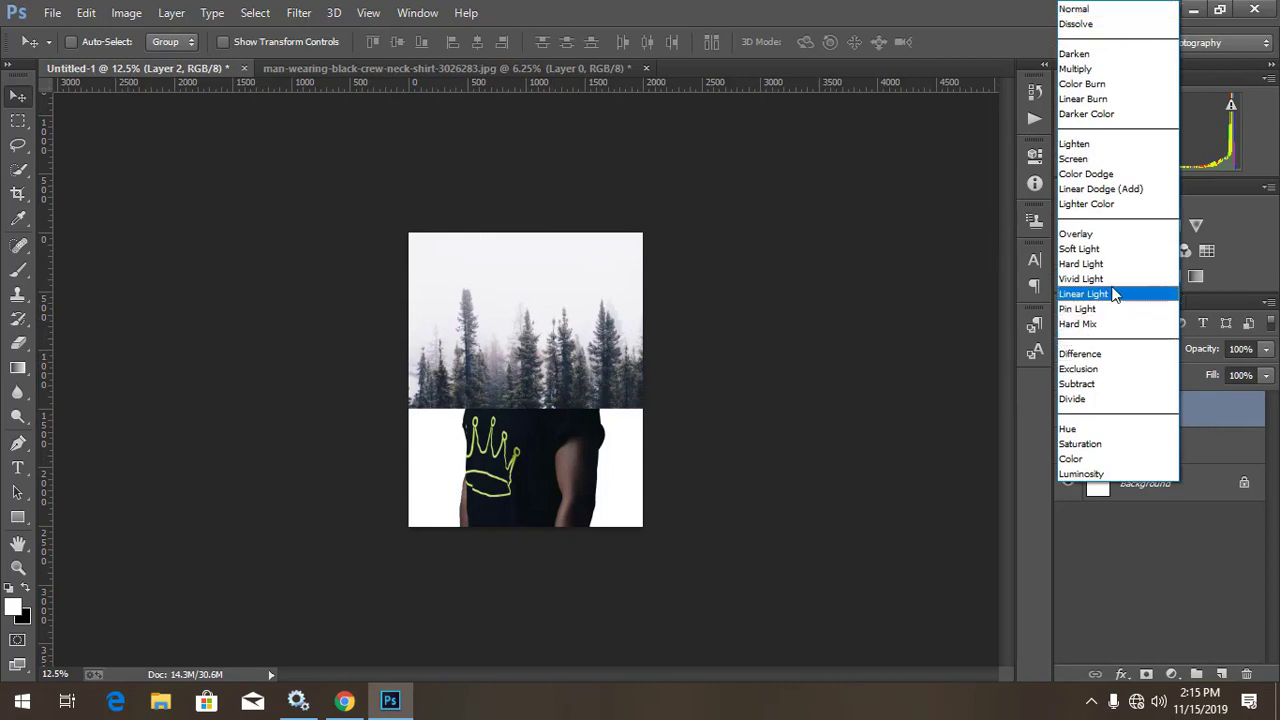
Set Layer 2 to Lighten and rotate the forest about 89° over the silhouette's right side
{"action": "left_click", "coordinate": [1093, 149]}
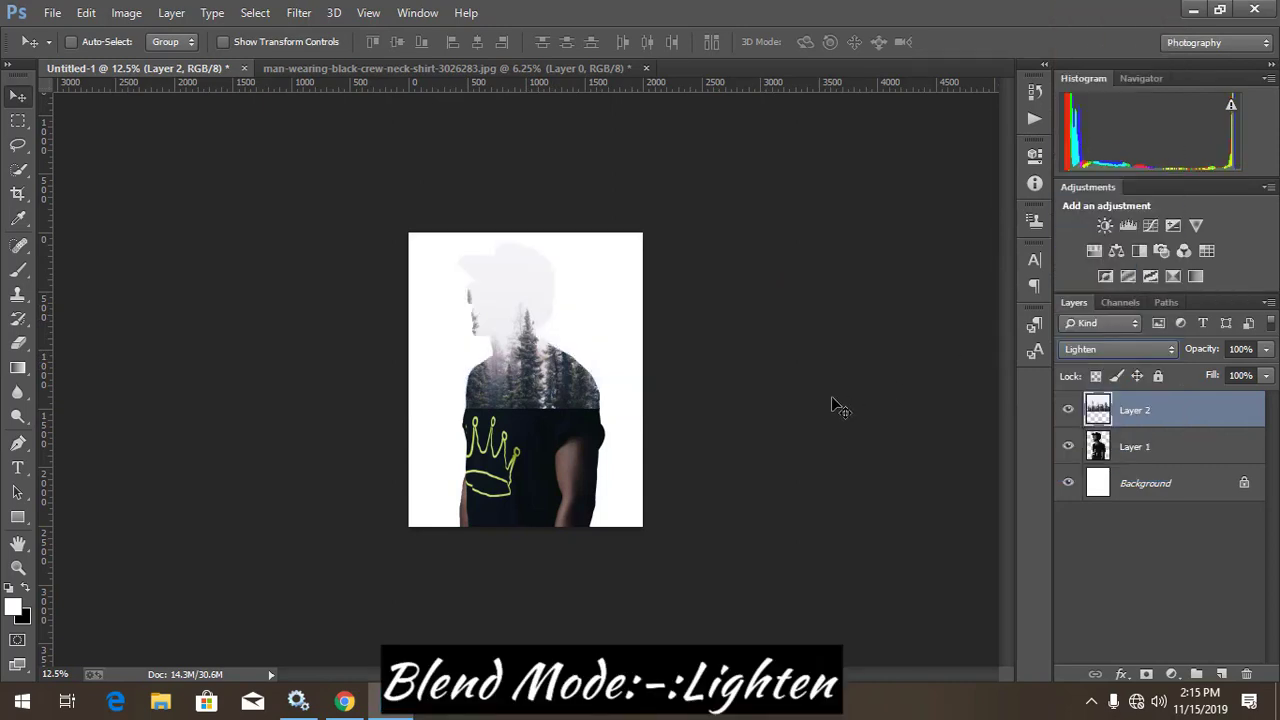
{"action": "key", "text": "ctrl+t"}
{"action": "mouse_move", "coordinate": [738, 206]}
{"action": "left_mouse_down"}
{"action": "mouse_move", "coordinate": [658, 511]}
{"action": "mouse_move", "coordinate": [592, 502]}
{"action": "left_mouse_up"}
{"action": "mouse_move", "coordinate": [530, 466]}
{"action": "left_mouse_down"}
{"action": "mouse_move", "coordinate": [545, 538]}
{"action": "mouse_move", "coordinate": [559, 540]}
{"action": "left_mouse_up"}
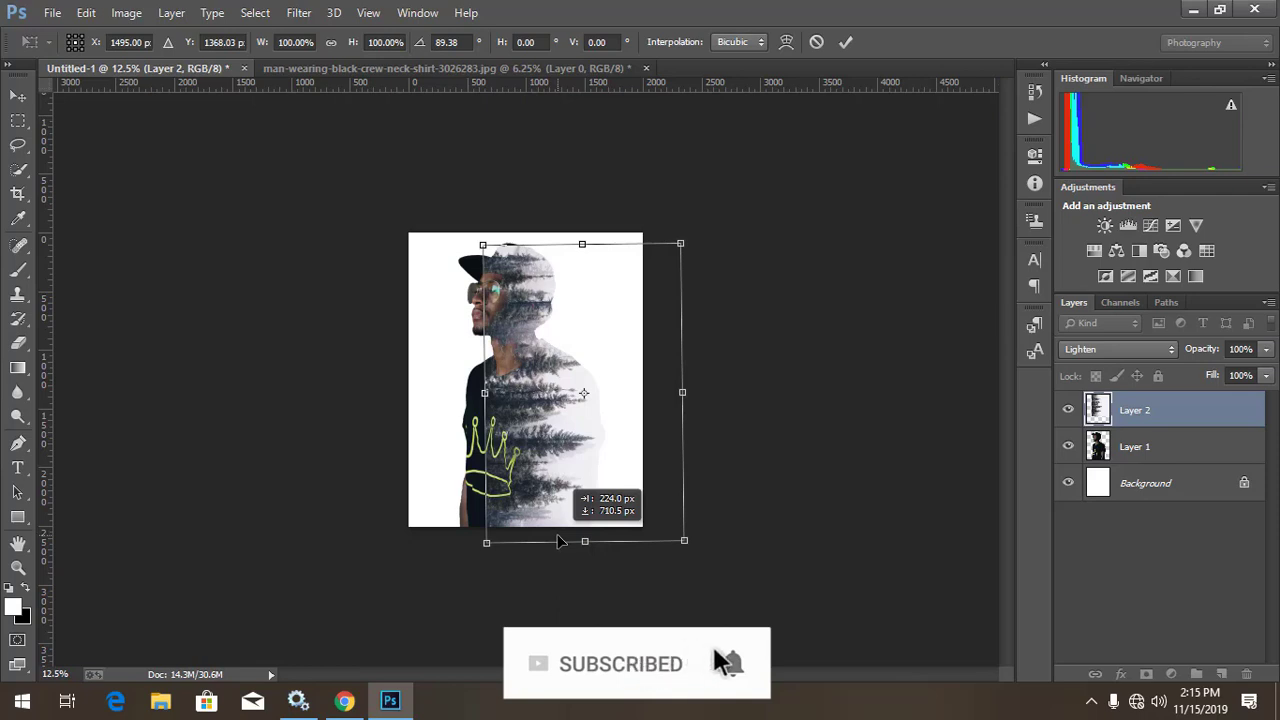
{"action": "left_click_drag", "start_coordinate": [560, 541], "coordinate": [559, 531]}
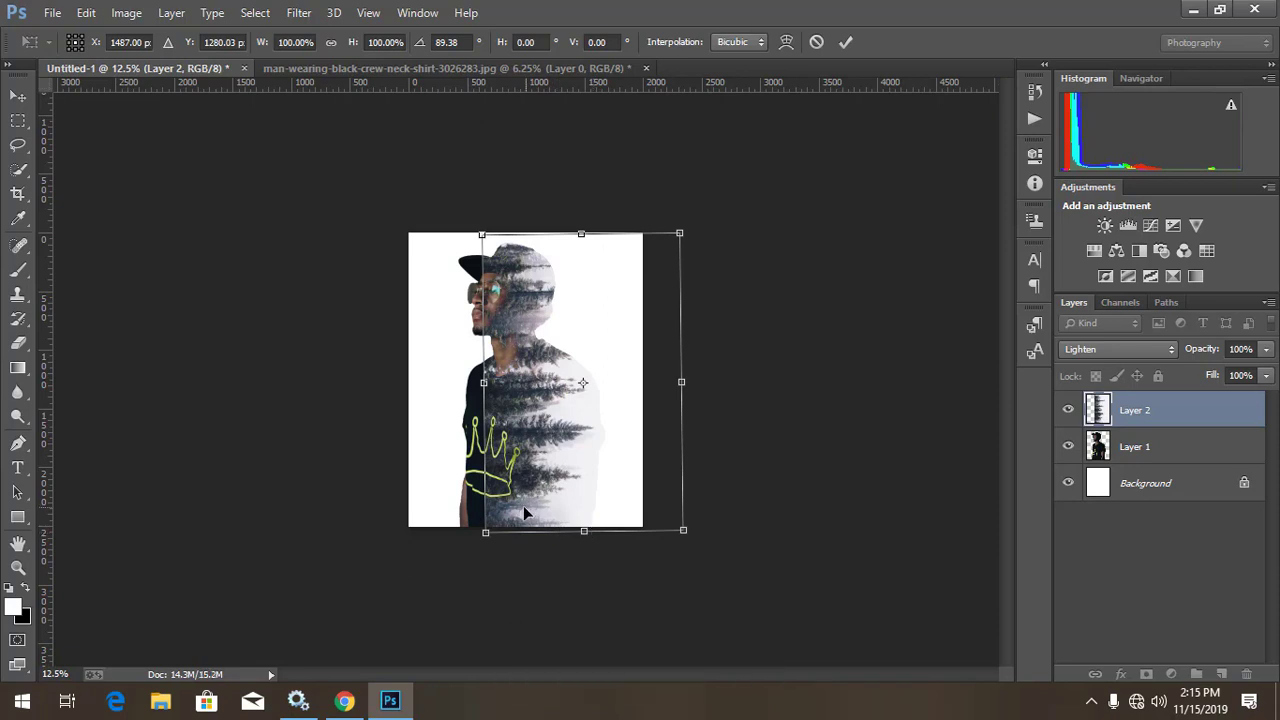
{"action": "key", "text": "ctrl+plus"}
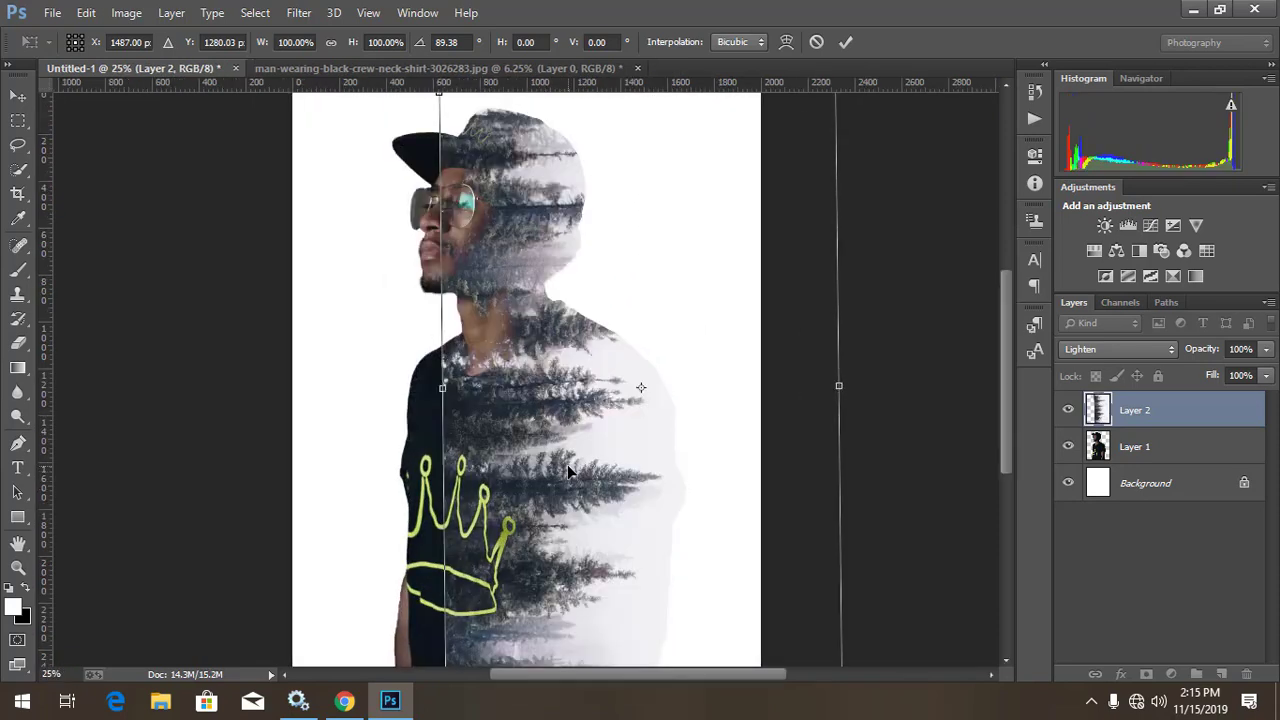
{"action": "mouse_move", "coordinate": [575, 468]}
{"action": "left_mouse_down"}
{"action": "mouse_move", "coordinate": [596, 388]}
{"action": "mouse_move", "coordinate": [564, 438]}
{"action": "left_mouse_up"}
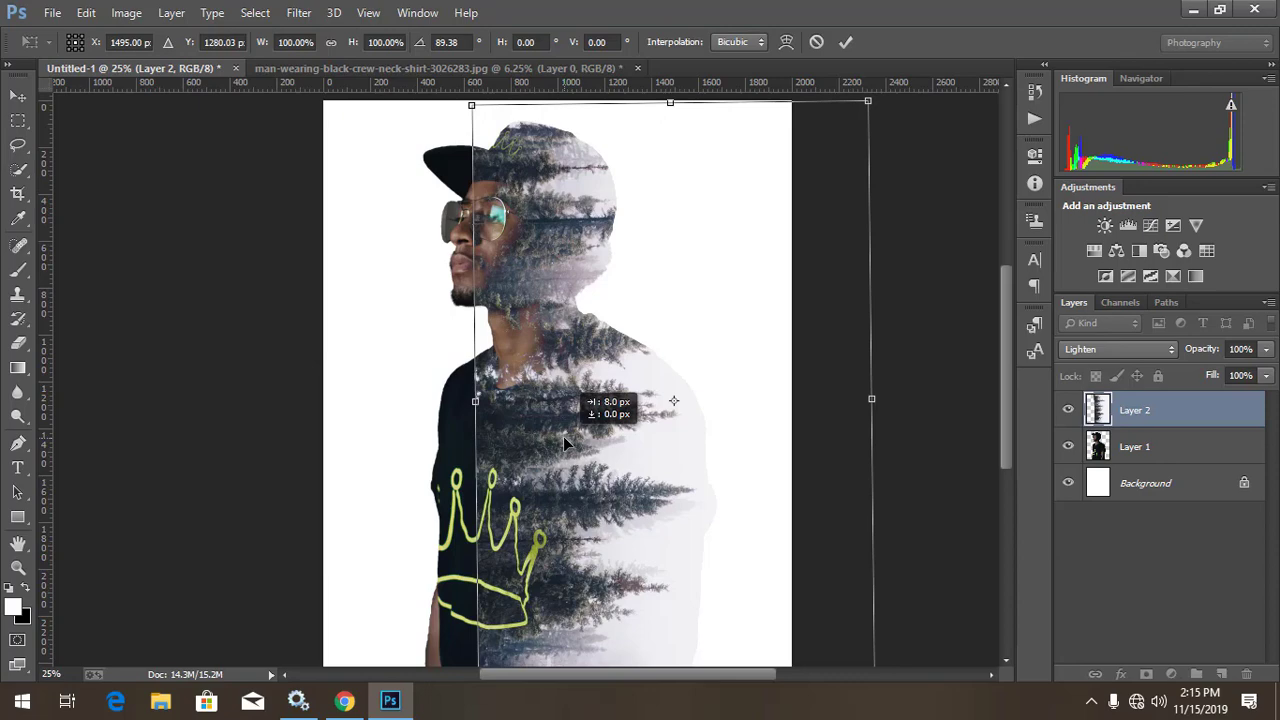
{"action": "key", "text": "ctrl+minus"}
{"action": "key", "text": "ctrl+minus"}
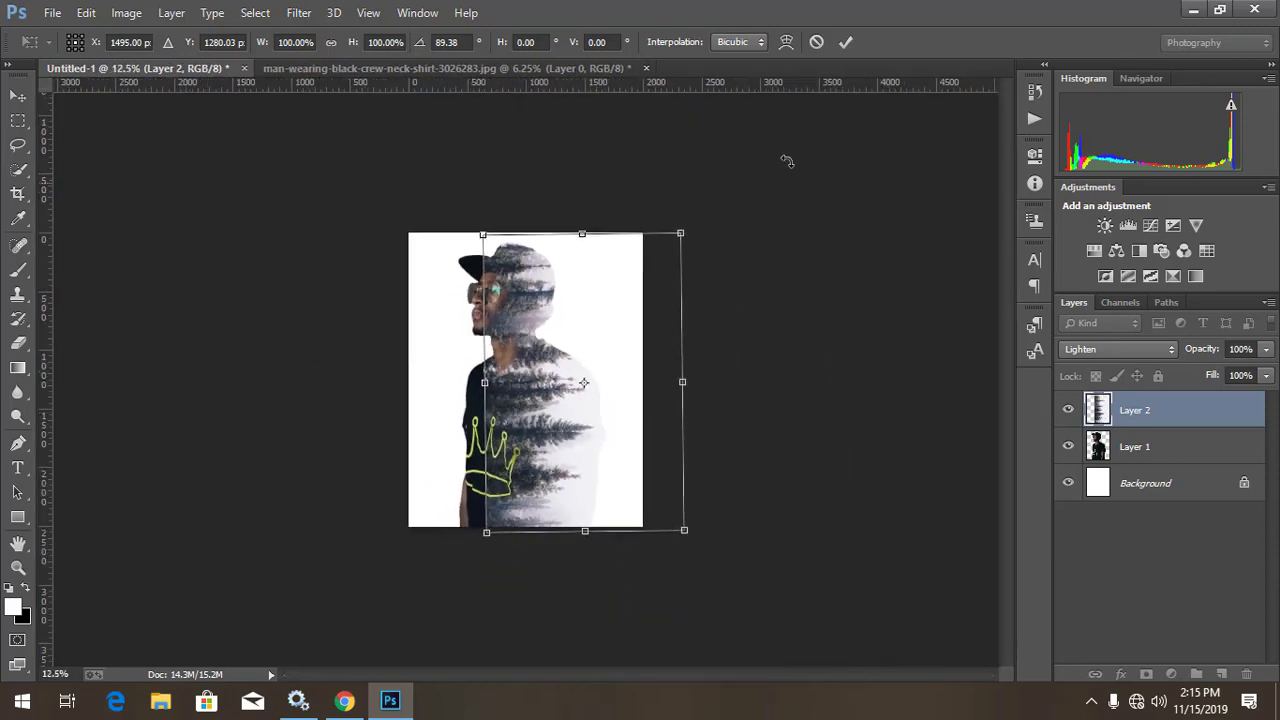
Commit the forest transform and add a Brightness/Contrast adjustment layer with Contrast 22
{"action": "left_click", "coordinate": [845, 41]}
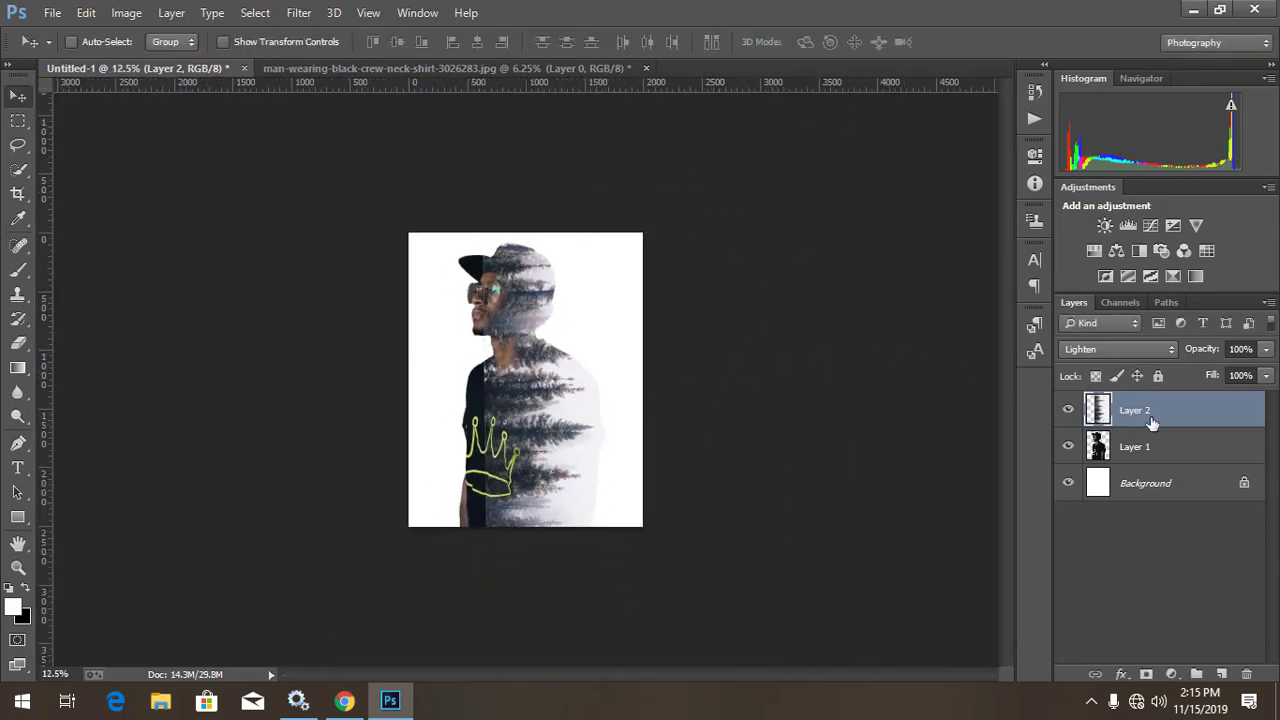
{"action": "left_click", "coordinate": [1173, 672]}
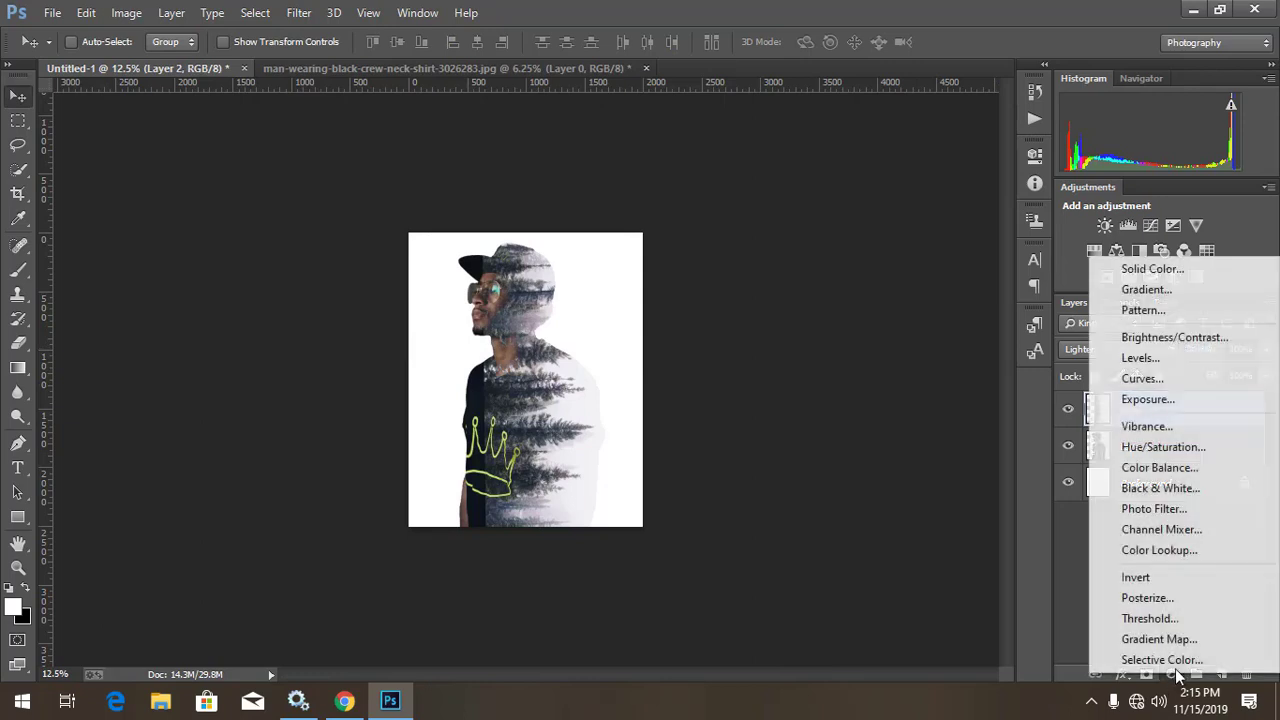
{"action": "left_click", "coordinate": [1165, 340]}
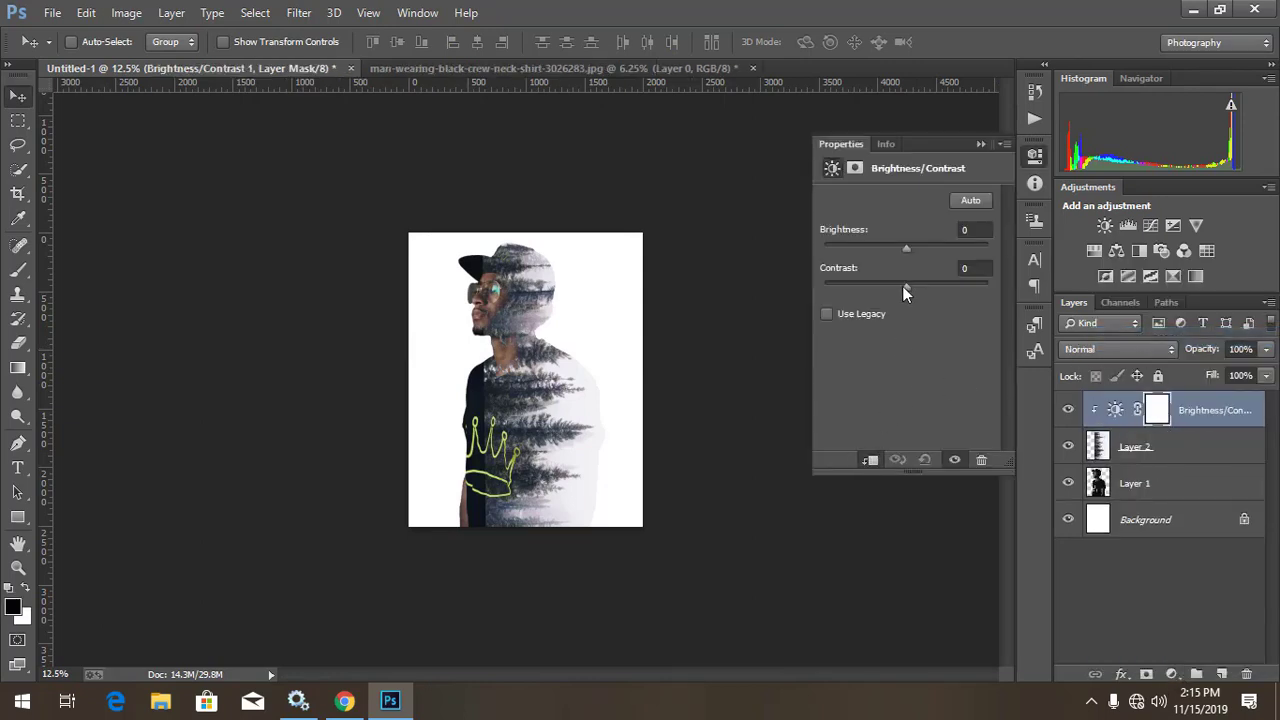
{"action": "left_click_drag", "start_coordinate": [903, 286], "coordinate": [924, 285]}
{"action": "key", "text": "ctrl+plus"}
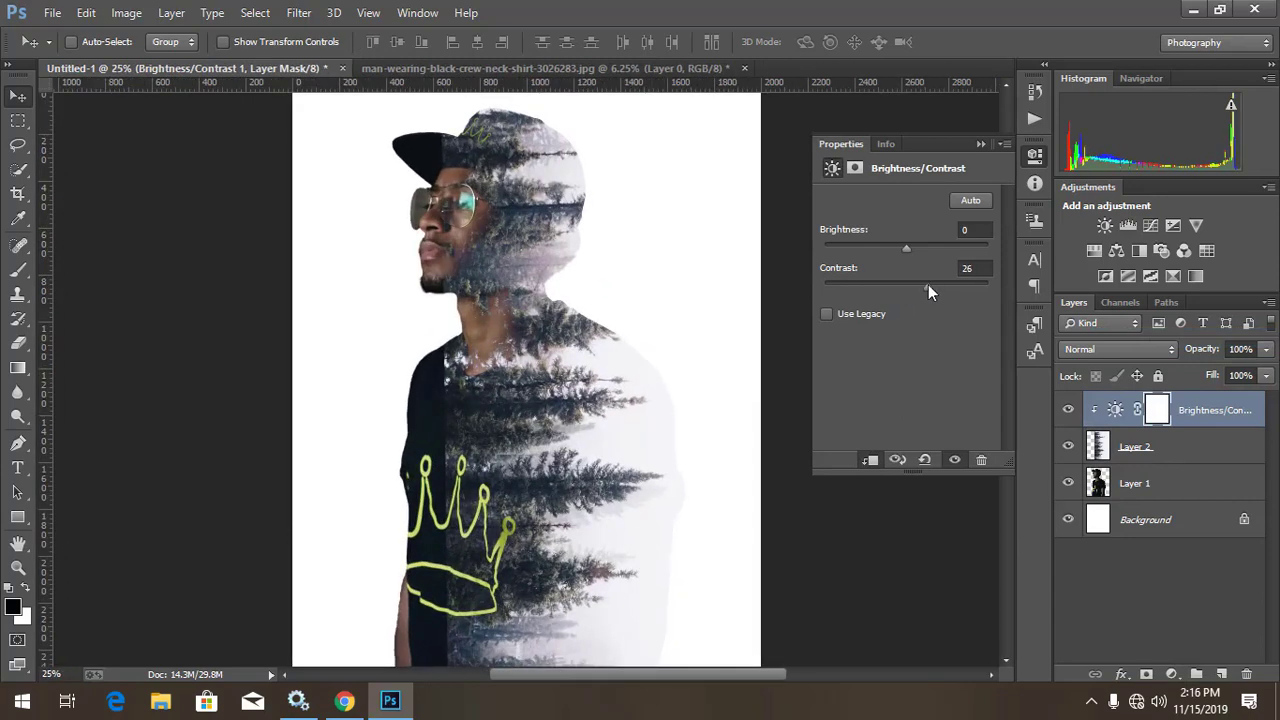
{"action": "key", "text": "ctrl+minus"}
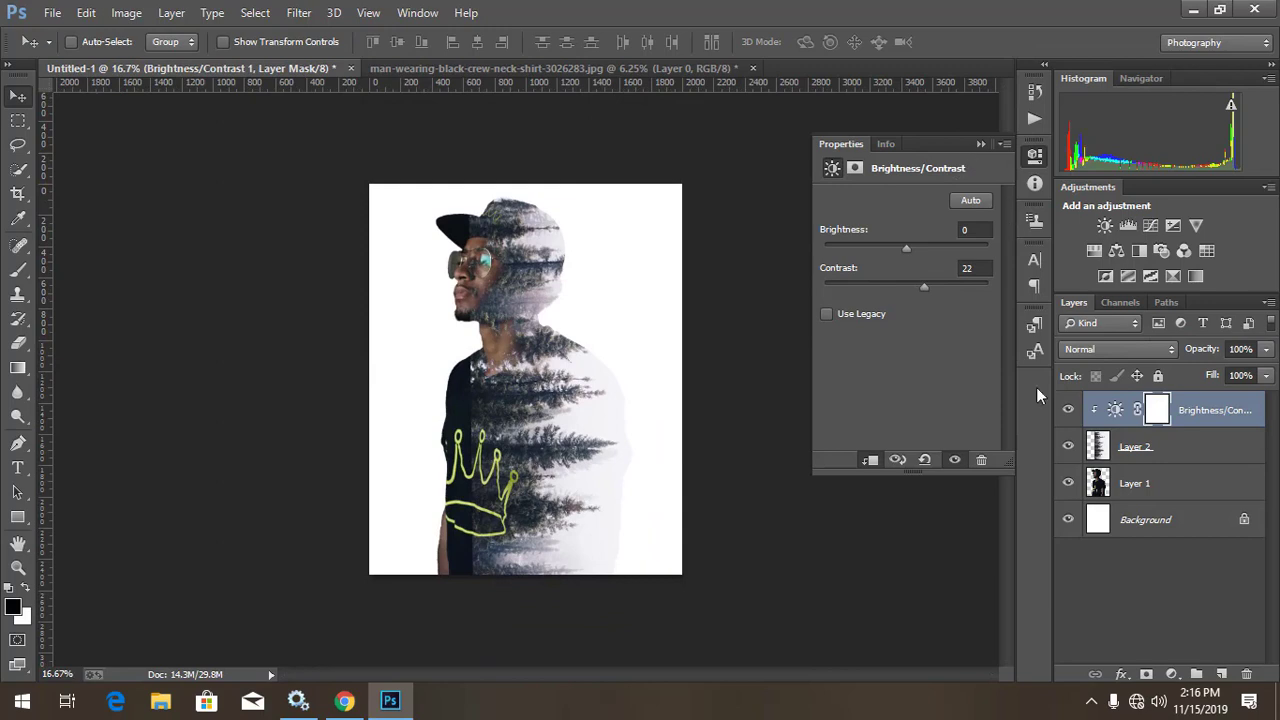
{"action": "left_click", "coordinate": [979, 144]}
Select Layer 2 and set up a soft Eraser at 40% opacity
{"action": "left_click", "coordinate": [1140, 452]}
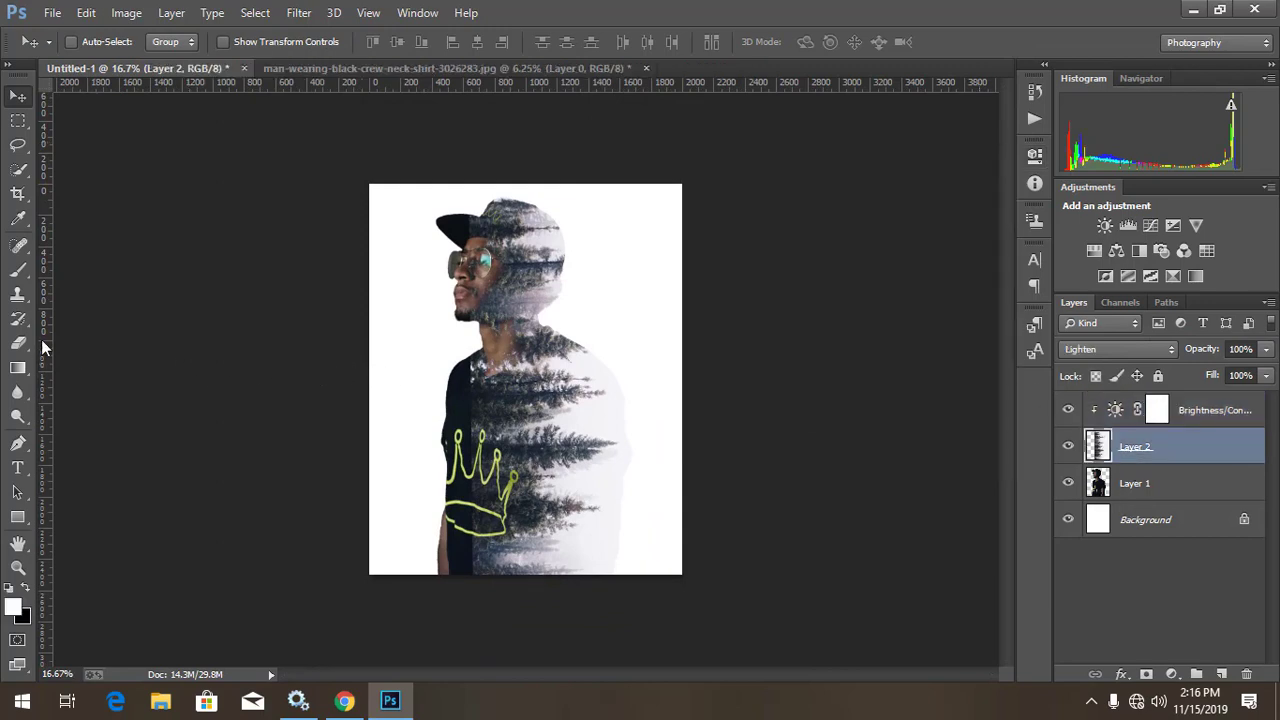
{"action": "left_click", "coordinate": [18, 343]}
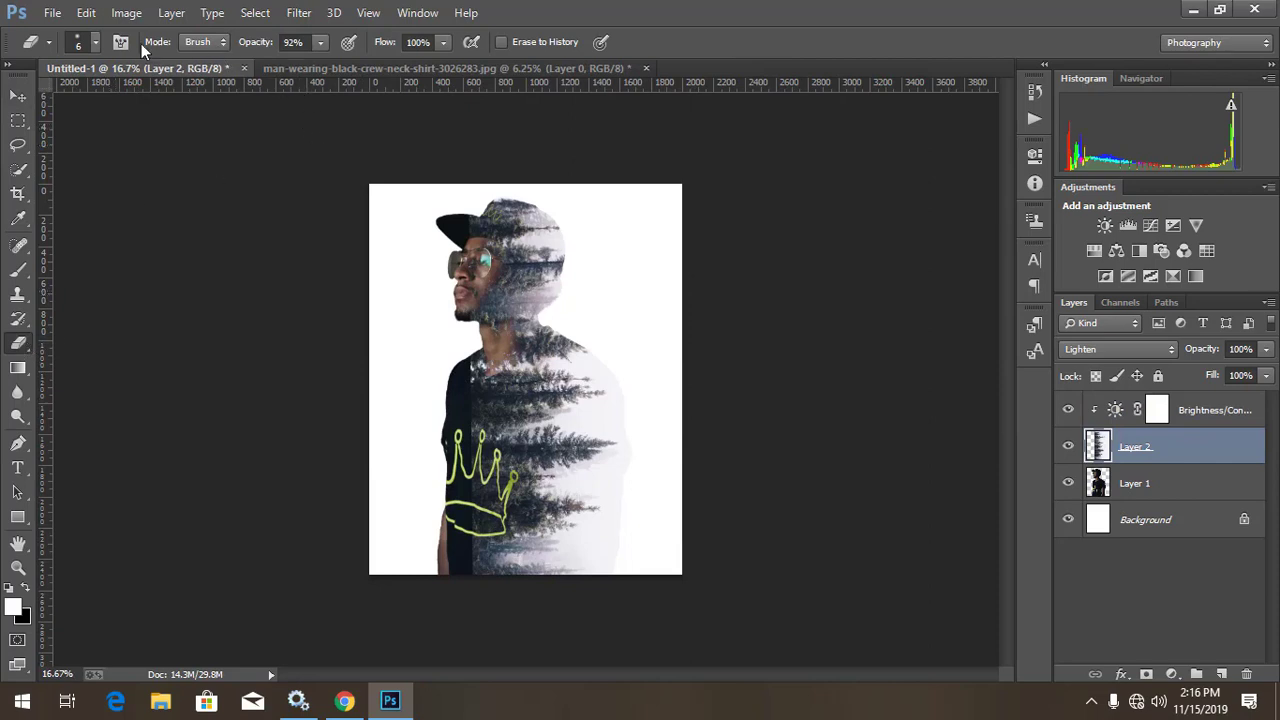
{"action": "left_click", "coordinate": [96, 45]}
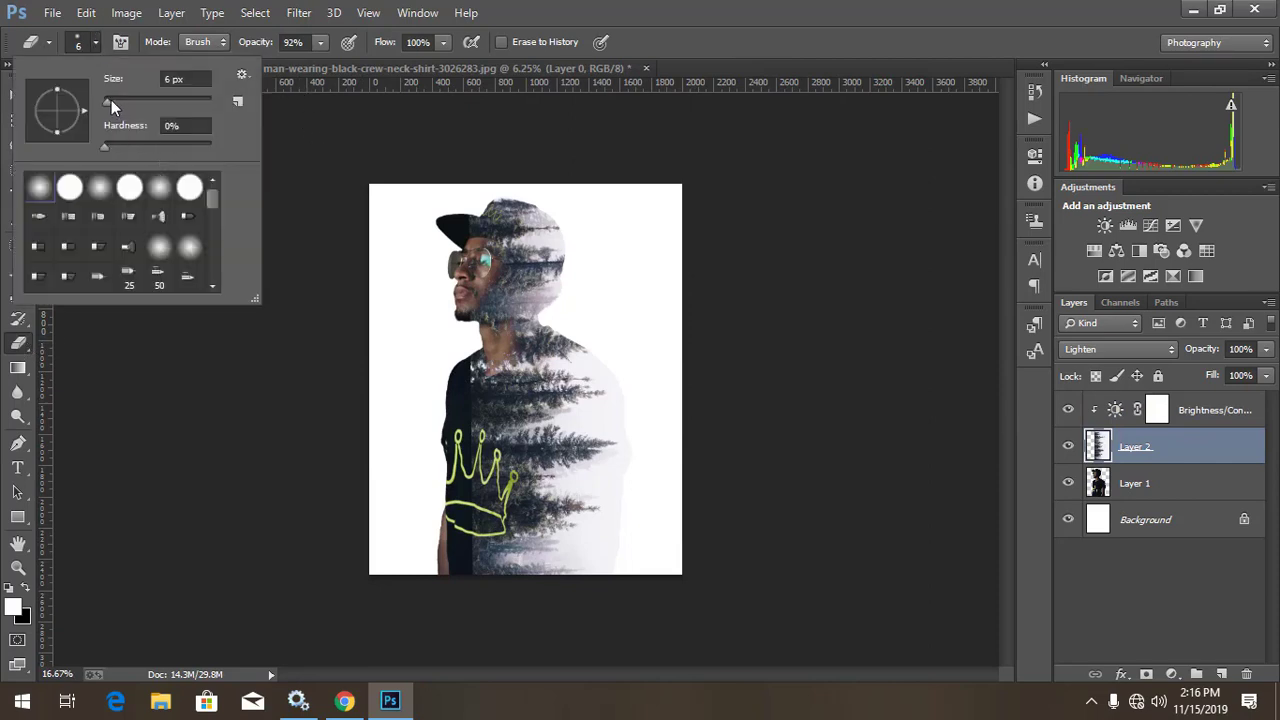
{"action": "left_click", "coordinate": [107, 148]}
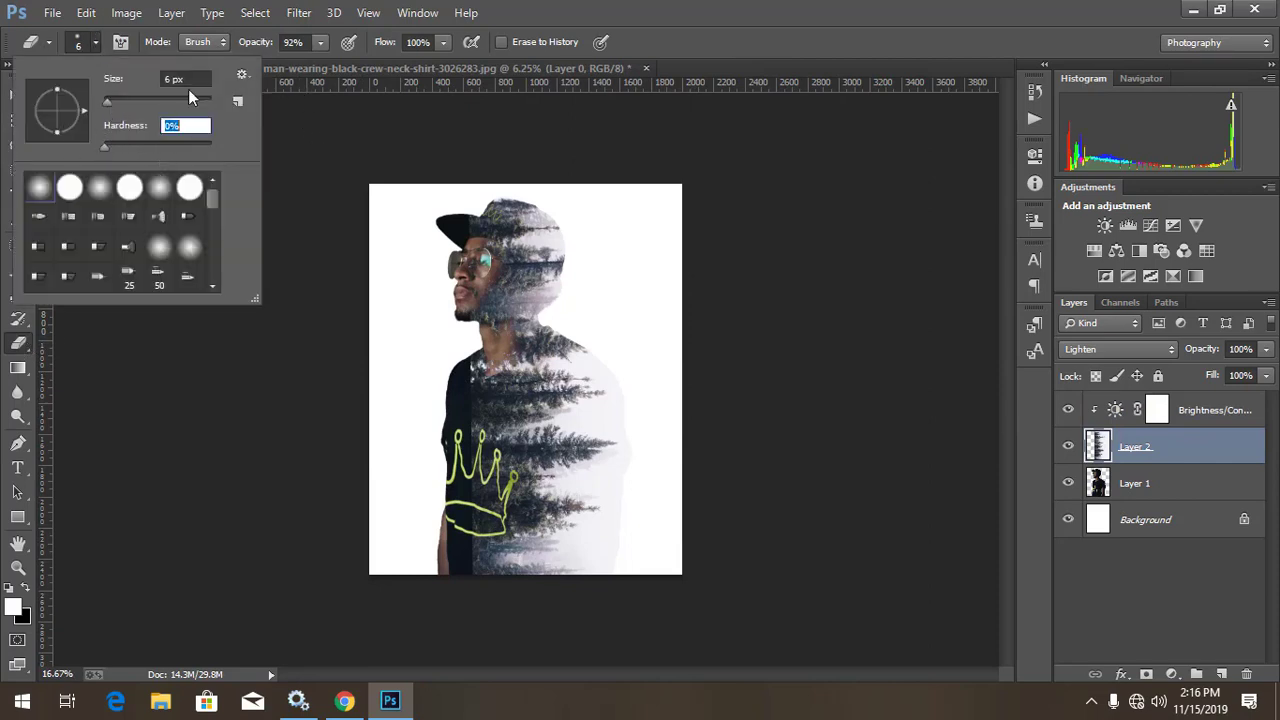
{"action": "left_click", "coordinate": [309, 42]}
{"action": "type", "text": "4"}
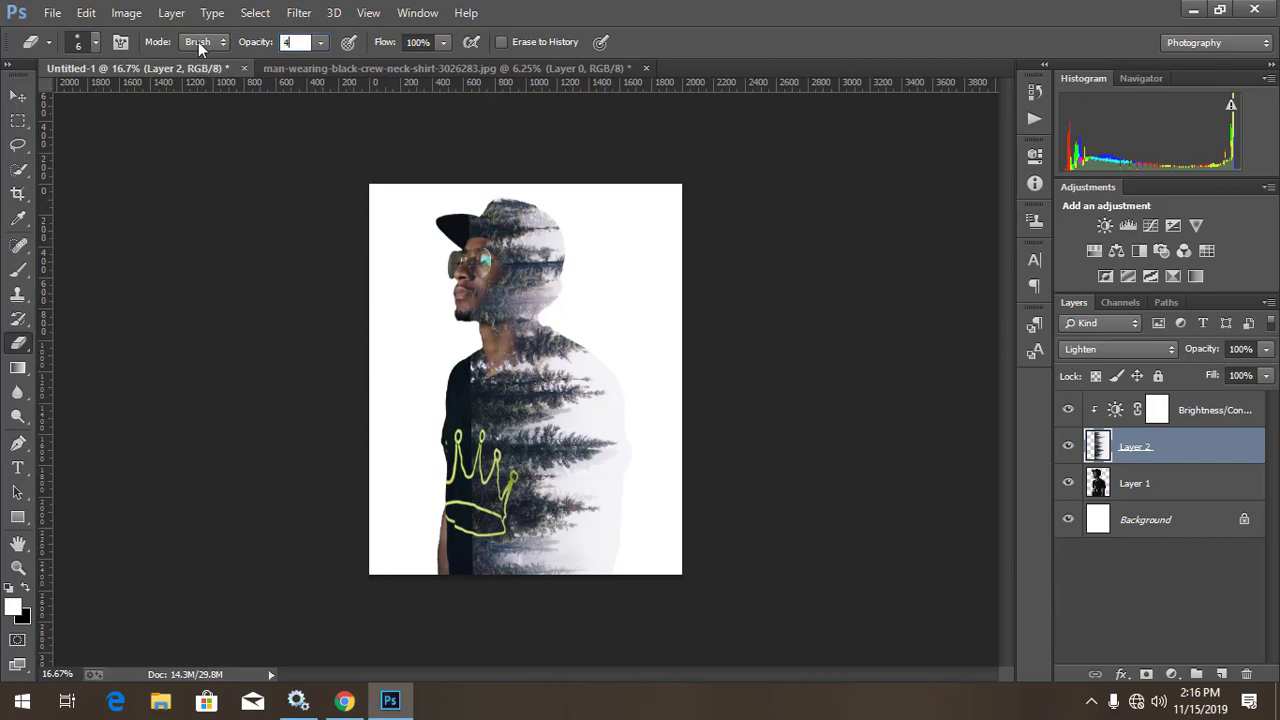
{"action": "type", "text": "0"}
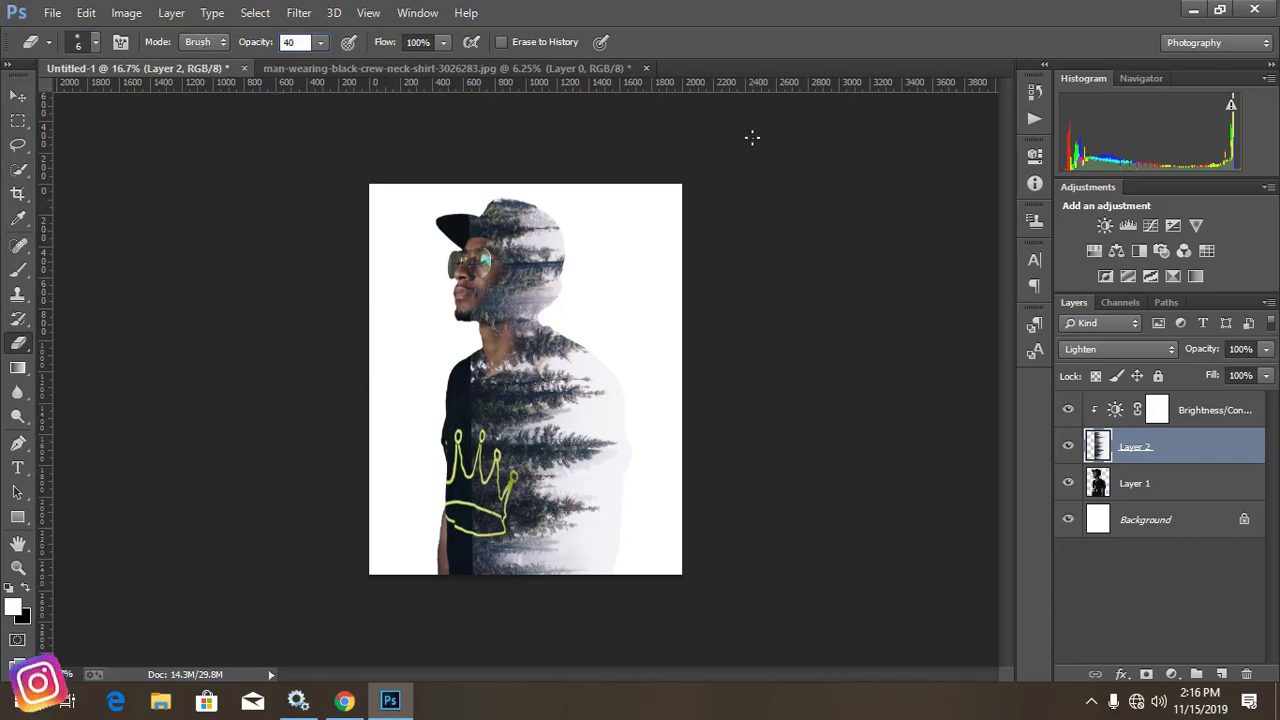
{"action": "key", "text": "Return"}
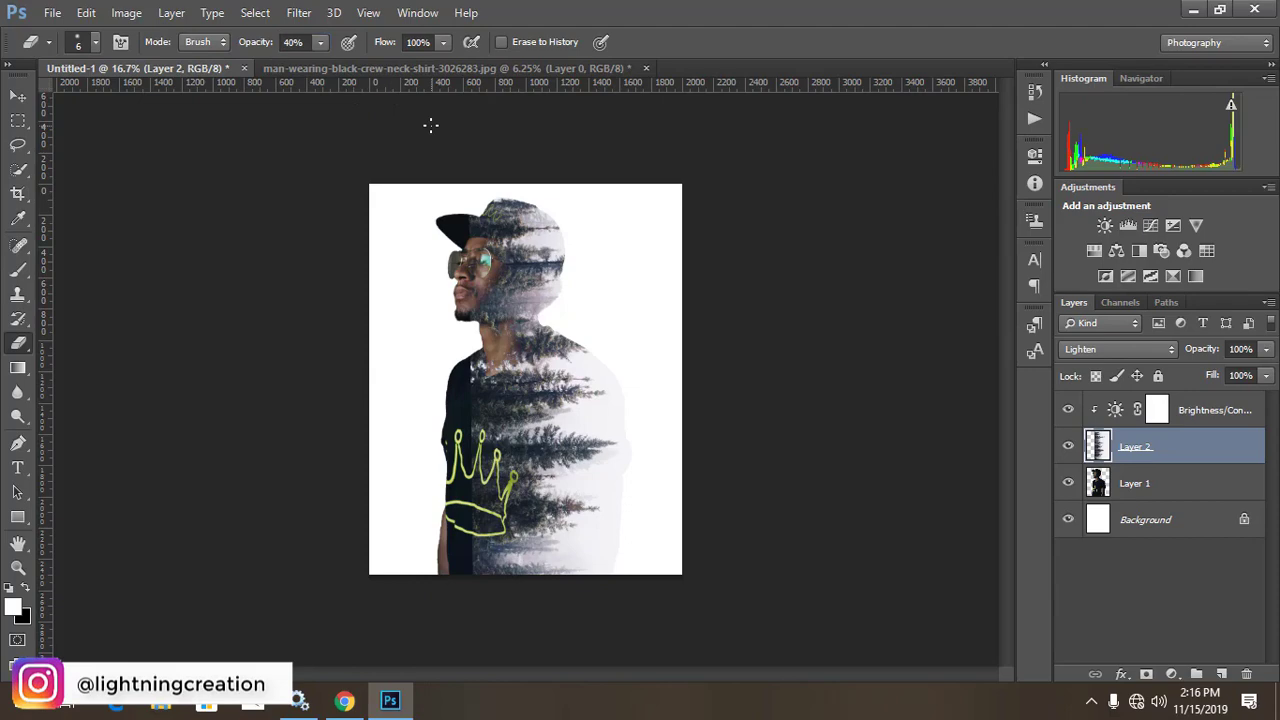
Erase the forest over the man's face and shirt at 51–81% opacity with a size 150 eraser
{"action": "key", "text": "ctrl+plus"}
{"action": "key", "text": "ctrl+plus"}
{"action": "mouse_move", "coordinate": [514, 345]}
{"action": "left_mouse_down"}
{"action": "mouse_move", "coordinate": [441, 261]}
{"action": "mouse_move", "coordinate": [456, 426]}
{"action": "left_mouse_up"}
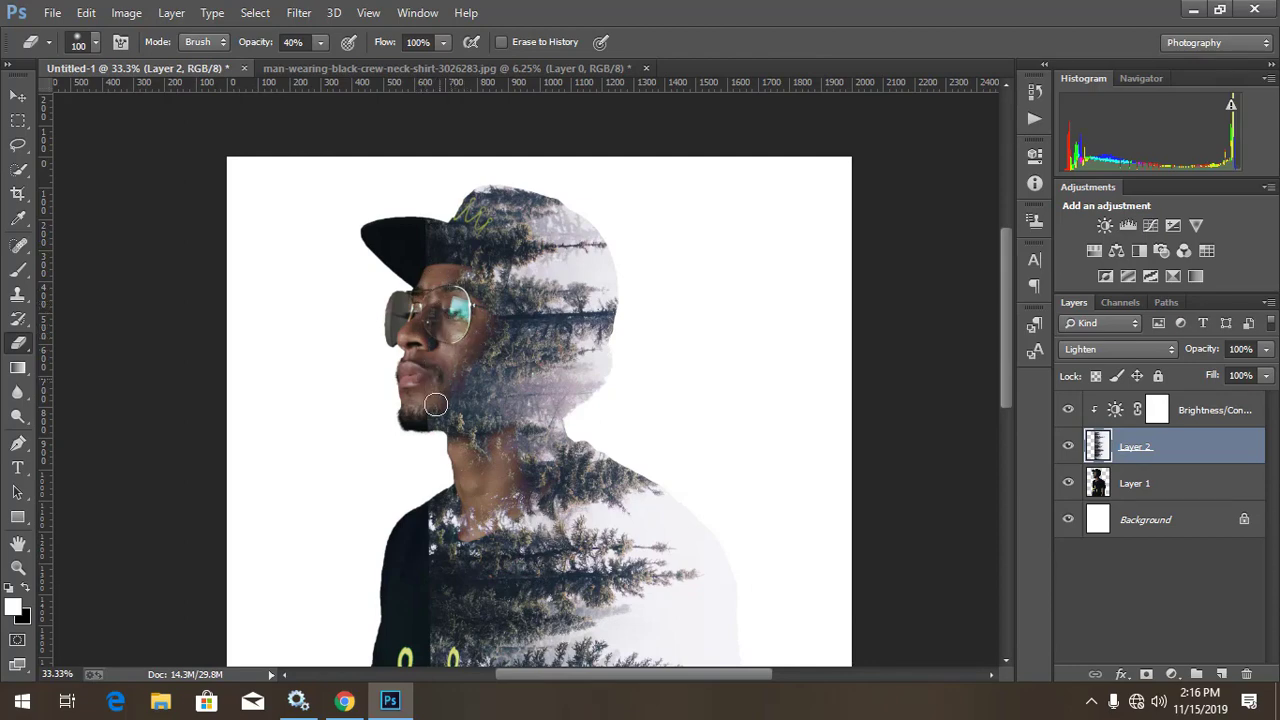
{"action": "left_click", "coordinate": [320, 44]}
{"action": "left_click_drag", "start_coordinate": [324, 59], "coordinate": [331, 61]}
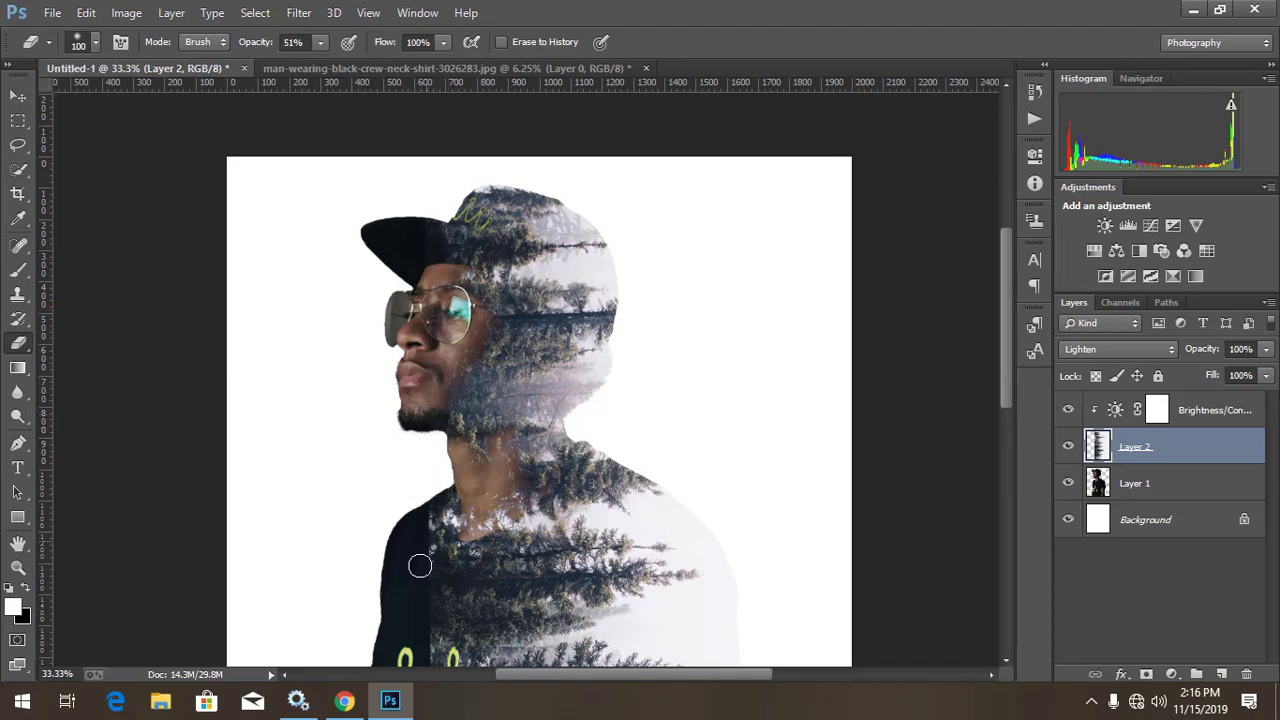
{"action": "left_click_drag", "start_coordinate": [418, 551], "coordinate": [446, 271]}
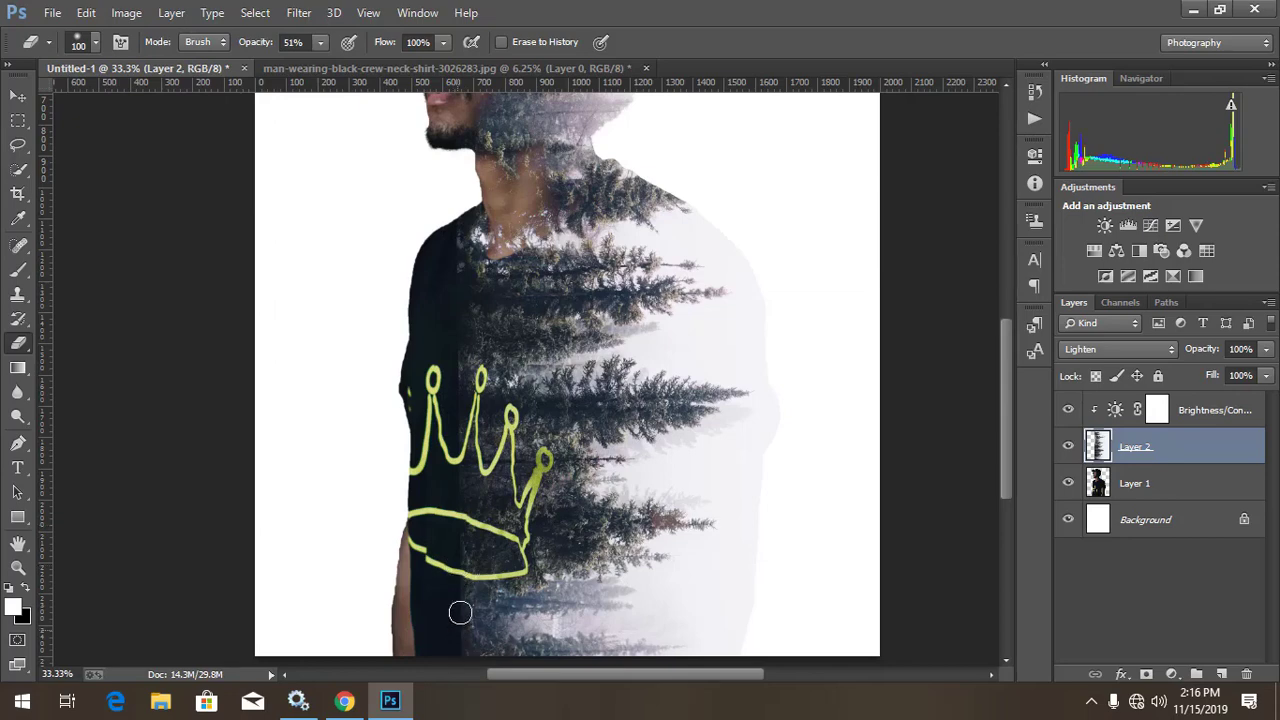
{"action": "left_click", "coordinate": [320, 42]}
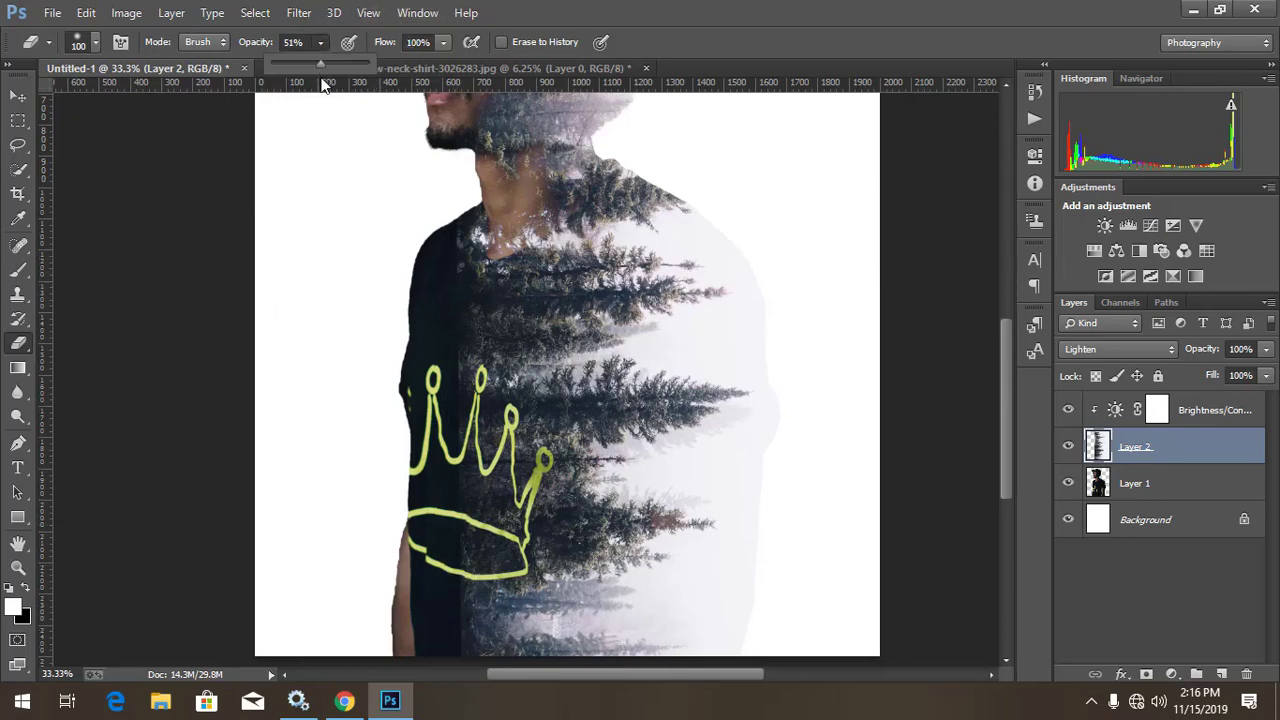
{"action": "left_click", "coordinate": [445, 287]}
{"action": "key", "text": "bracketright"}
{"action": "key", "text": "bracketright"}
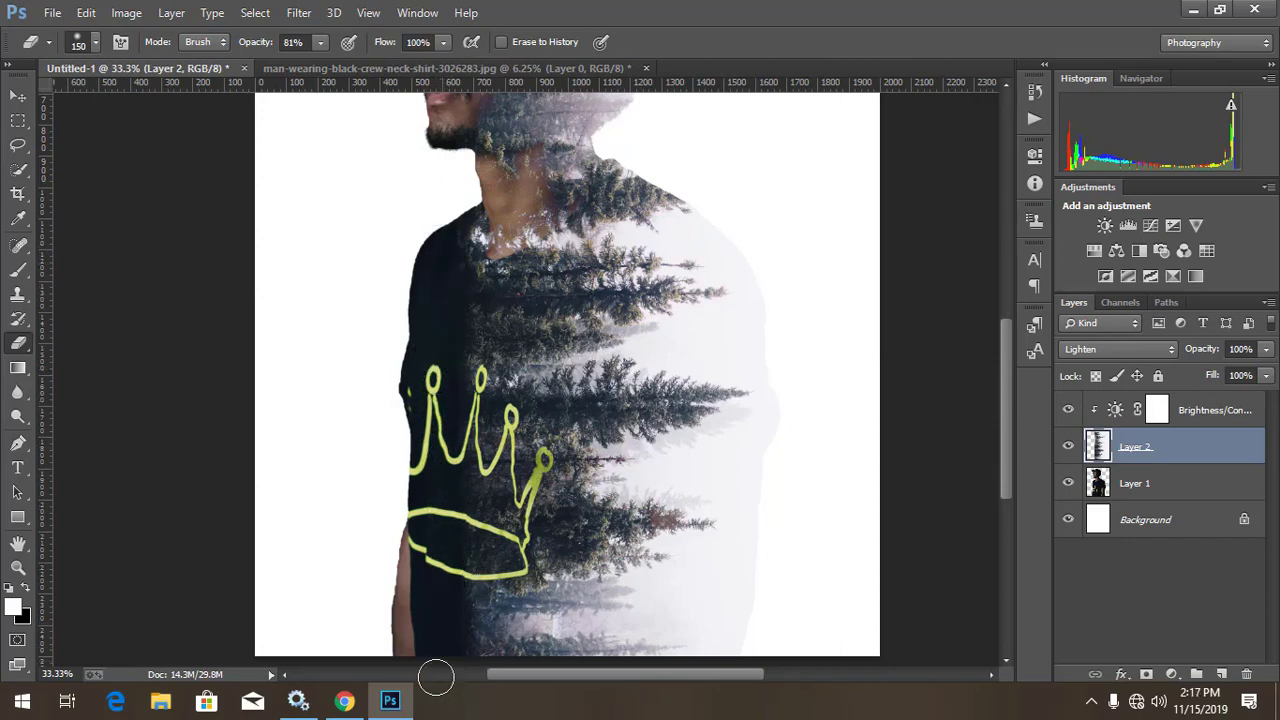
{"action": "key", "text": "ctrl+minus"}
{"action": "key", "text": "ctrl+minus"}
{"action": "key", "text": "ctrl+plus"}
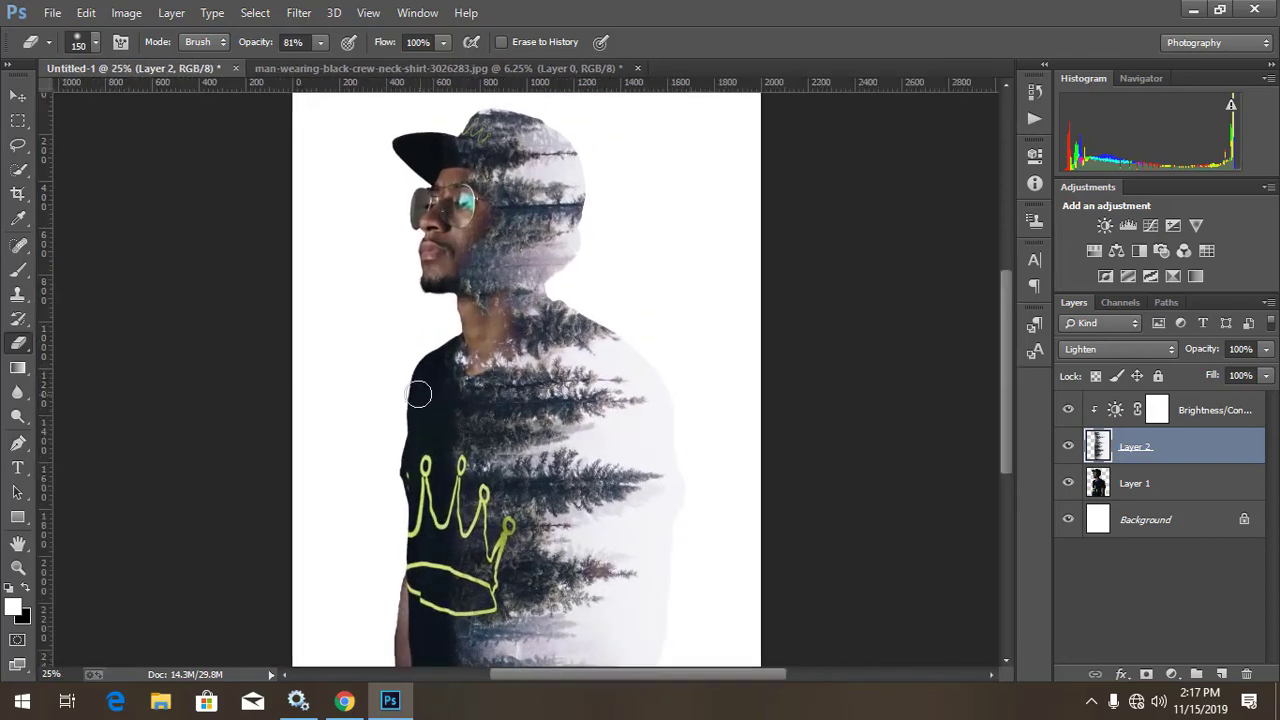
{"action": "key", "text": "ctrl+minus"}
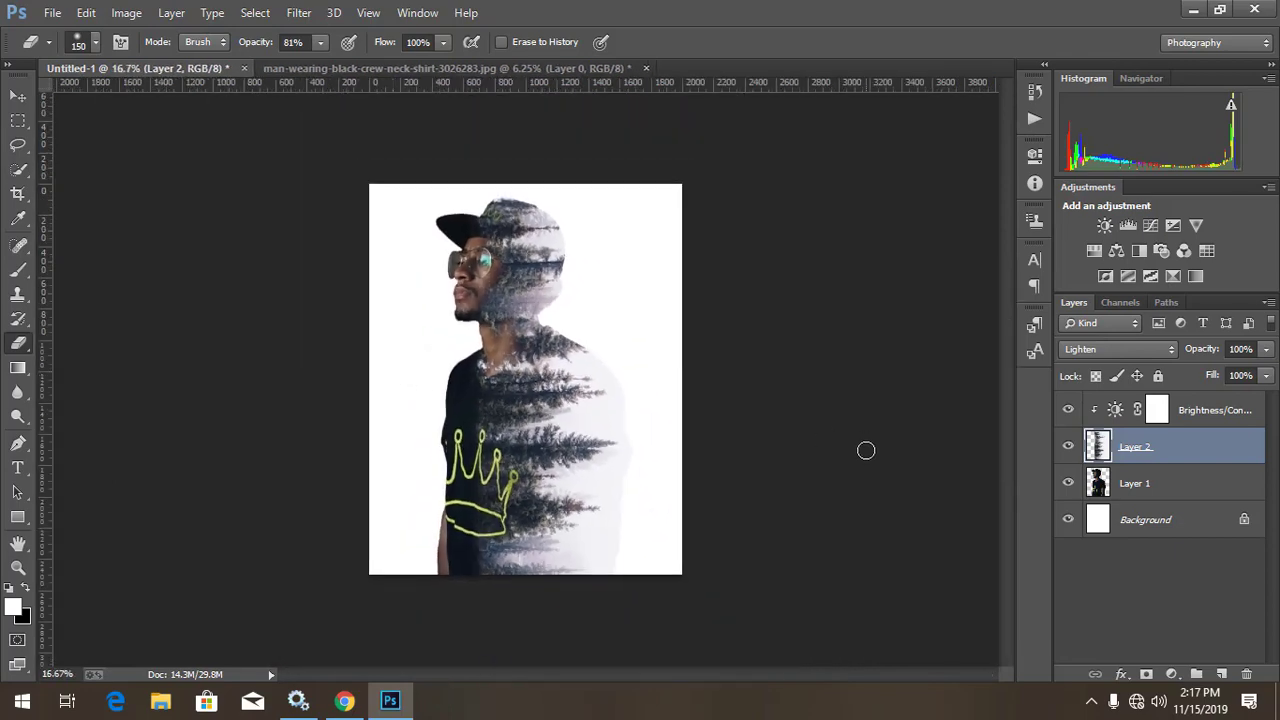
Stamp a merged Layer 3 and apply Camera Raw vignette -53, feather 70, clarity +5
{"action": "left_click", "coordinate": [1212, 409]}
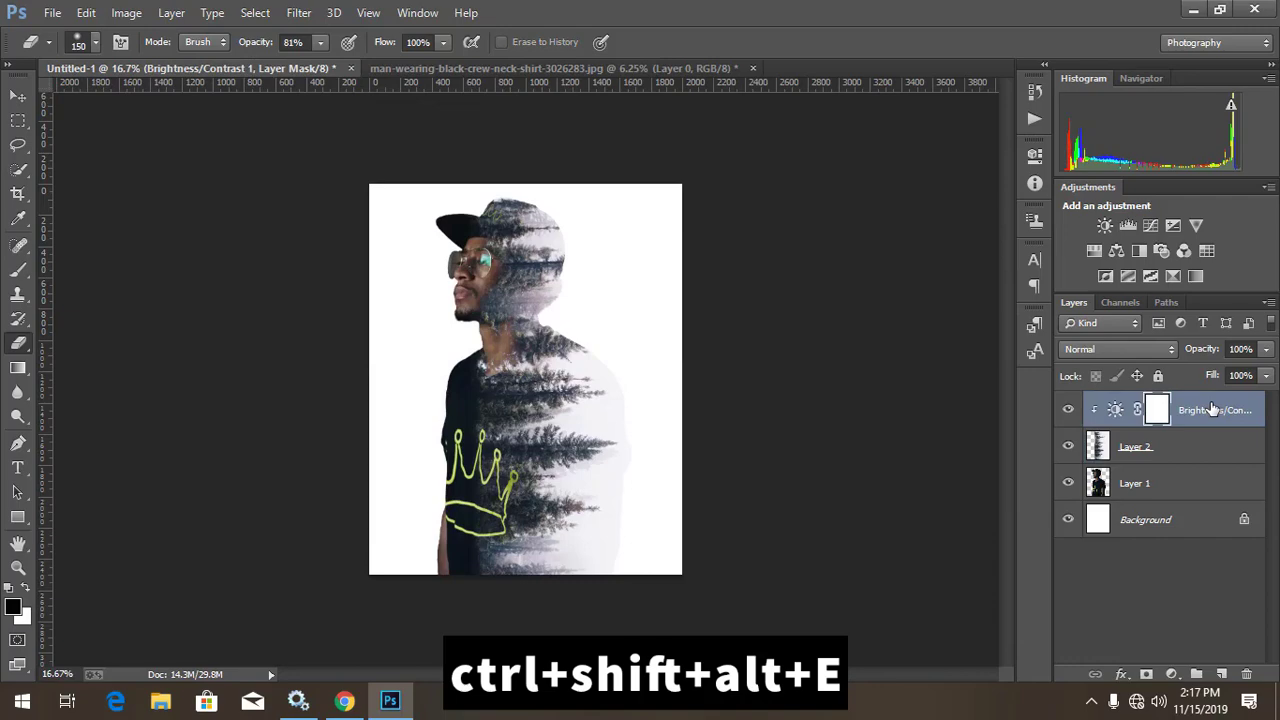
{"action": "key", "text": "ctrl+shift+alt+e"}
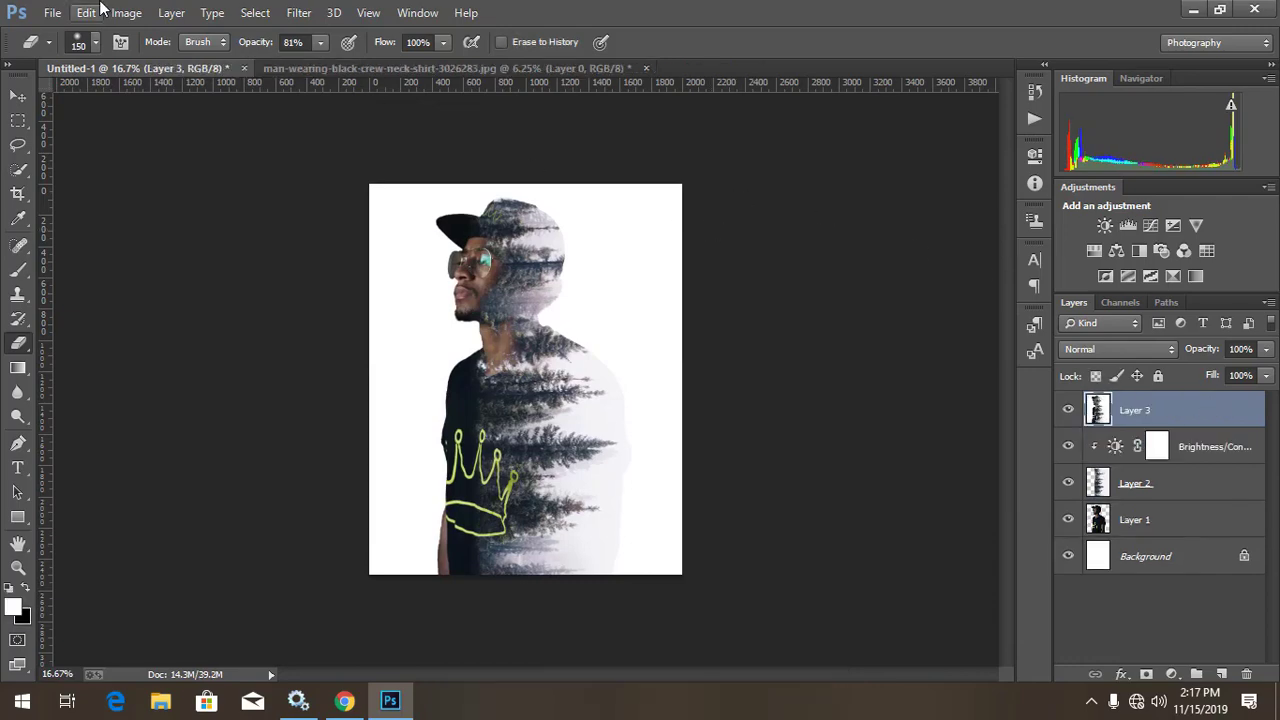
{"action": "left_click", "coordinate": [293, 14]}
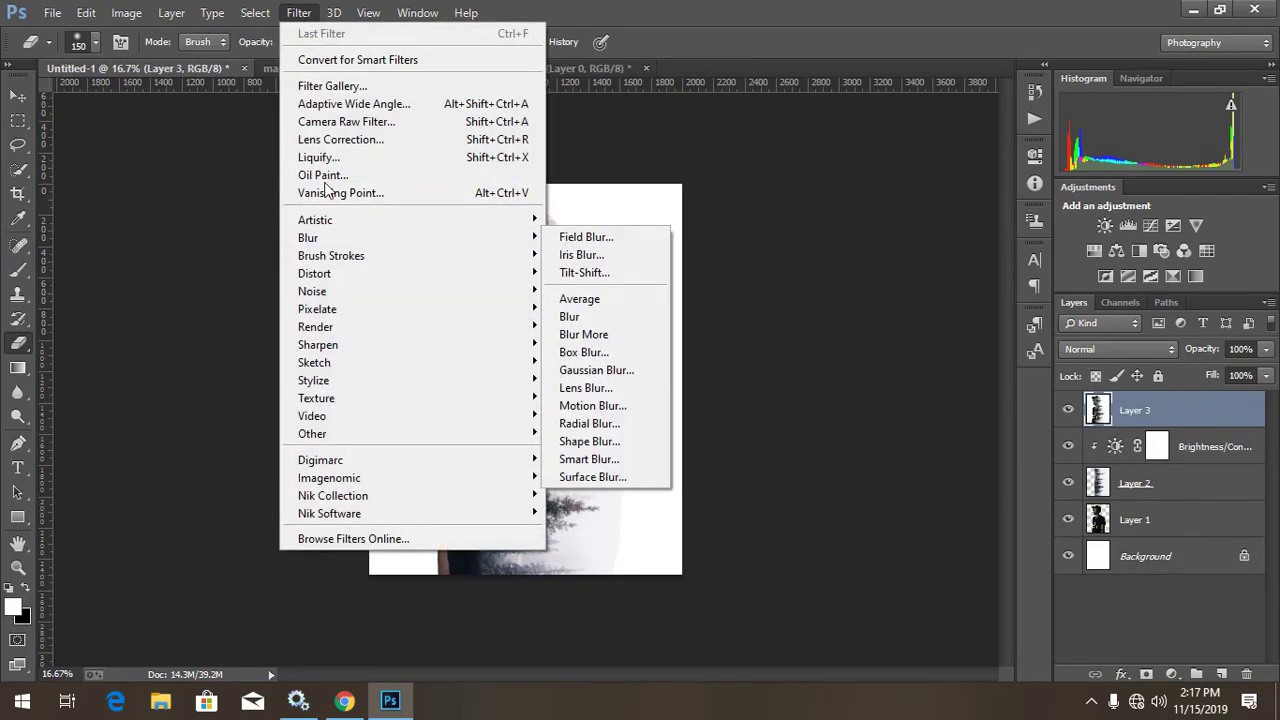
{"action": "left_click", "coordinate": [345, 122]}
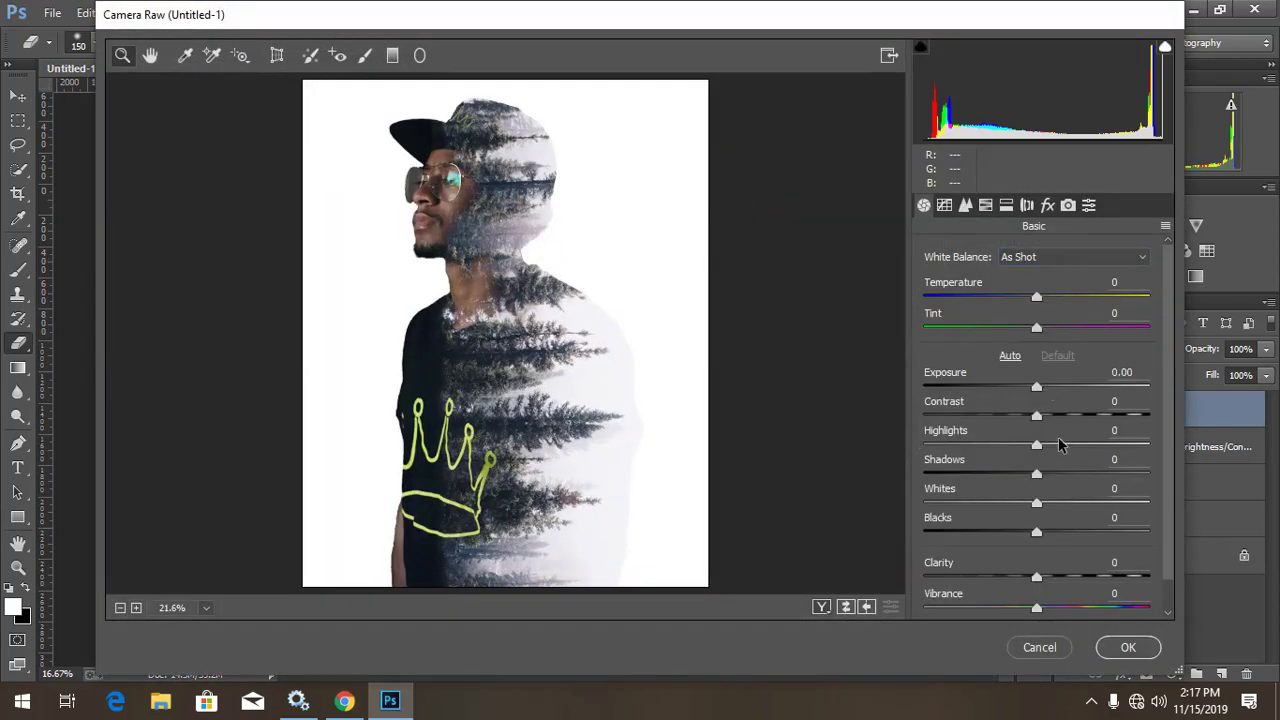
{"action": "left_click", "coordinate": [1047, 205]}
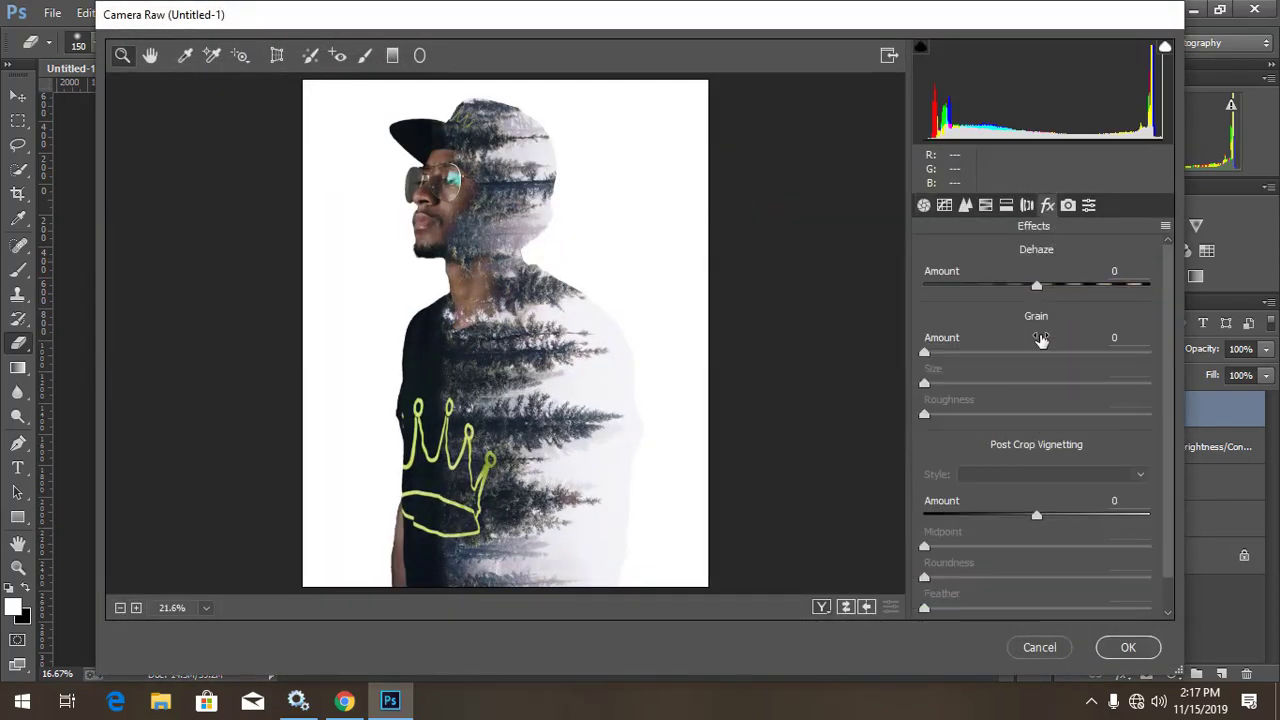
{"action": "left_click_drag", "start_coordinate": [1036, 517], "coordinate": [978, 518]}
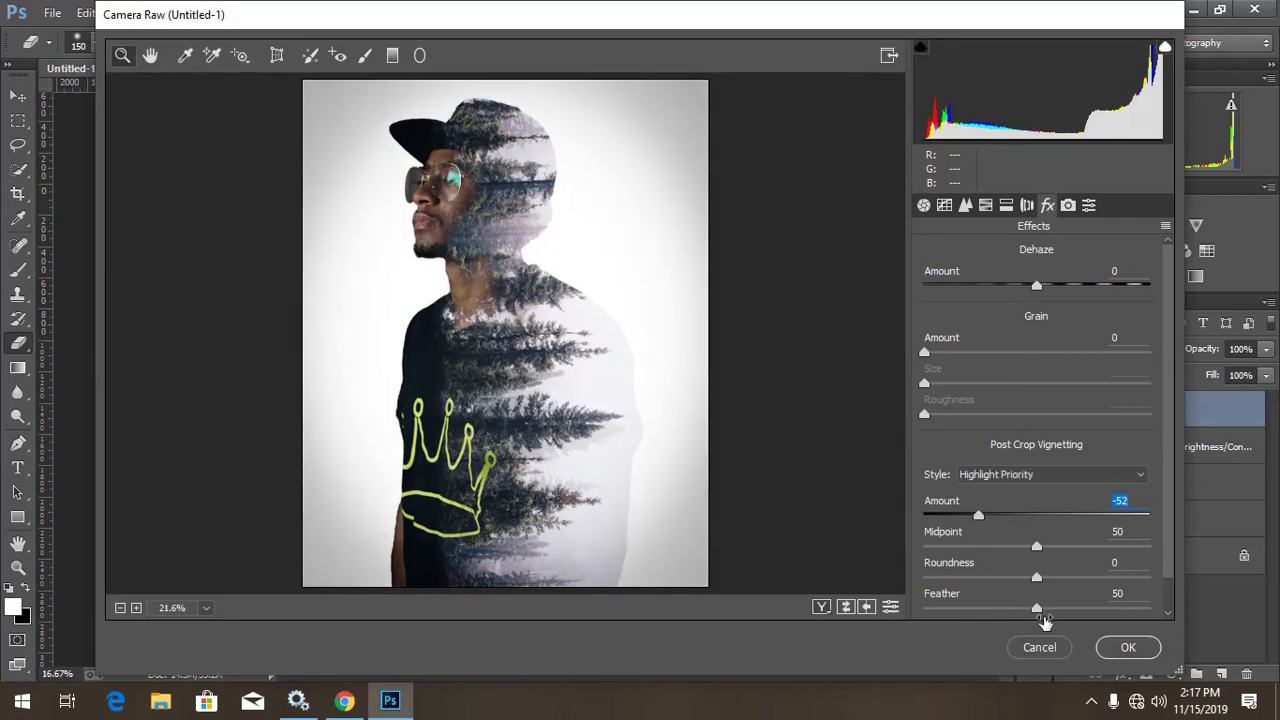
{"action": "mouse_move", "coordinate": [1036, 608]}
{"action": "left_mouse_down"}
{"action": "mouse_move", "coordinate": [1090, 608]}
{"action": "mouse_move", "coordinate": [1072, 608]}
{"action": "left_mouse_up"}
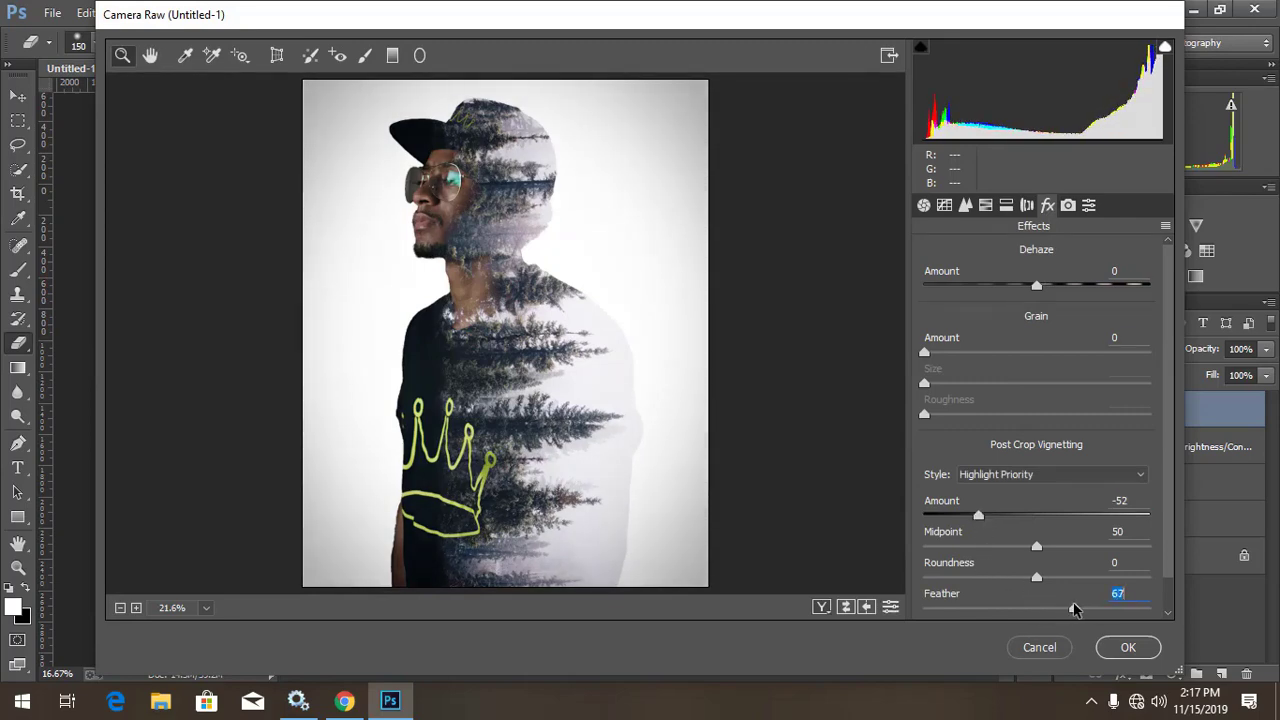
{"action": "mouse_move", "coordinate": [973, 523]}
{"action": "left_mouse_down"}
{"action": "mouse_move", "coordinate": [952, 525]}
{"action": "mouse_move", "coordinate": [977, 517]}
{"action": "left_mouse_up"}
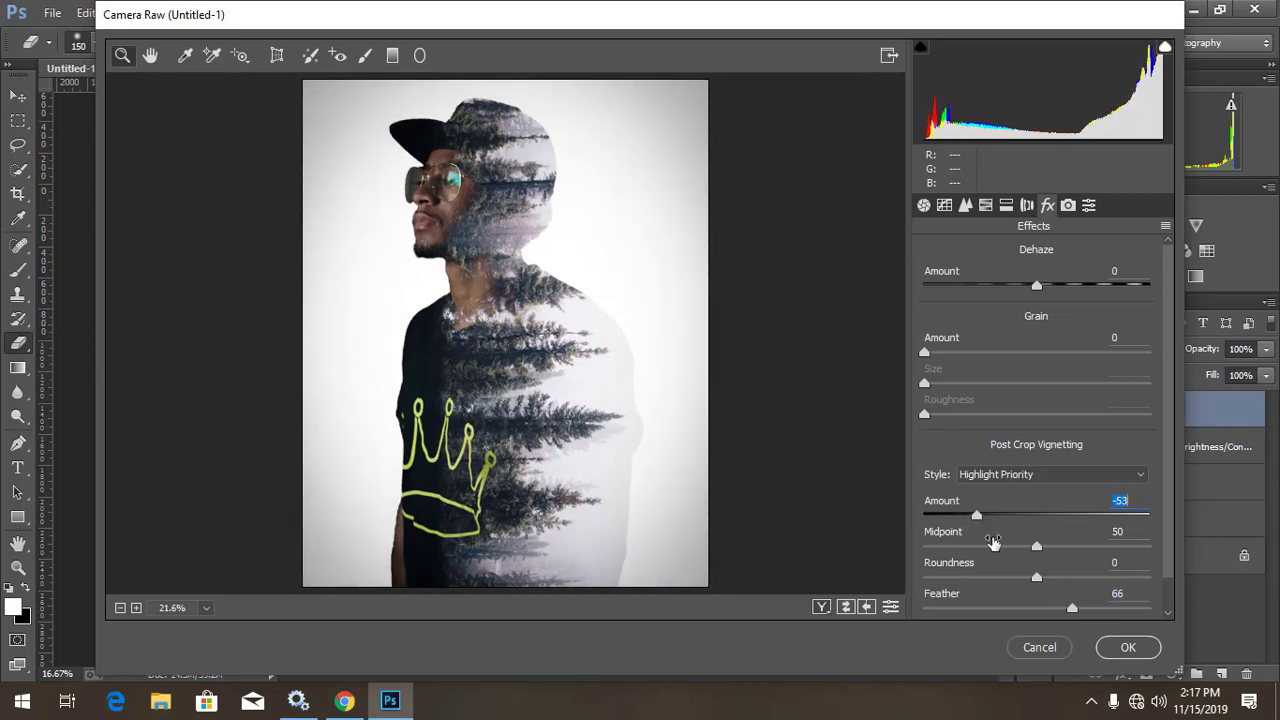
{"action": "left_click_drag", "start_coordinate": [1072, 608], "coordinate": [1083, 608]}
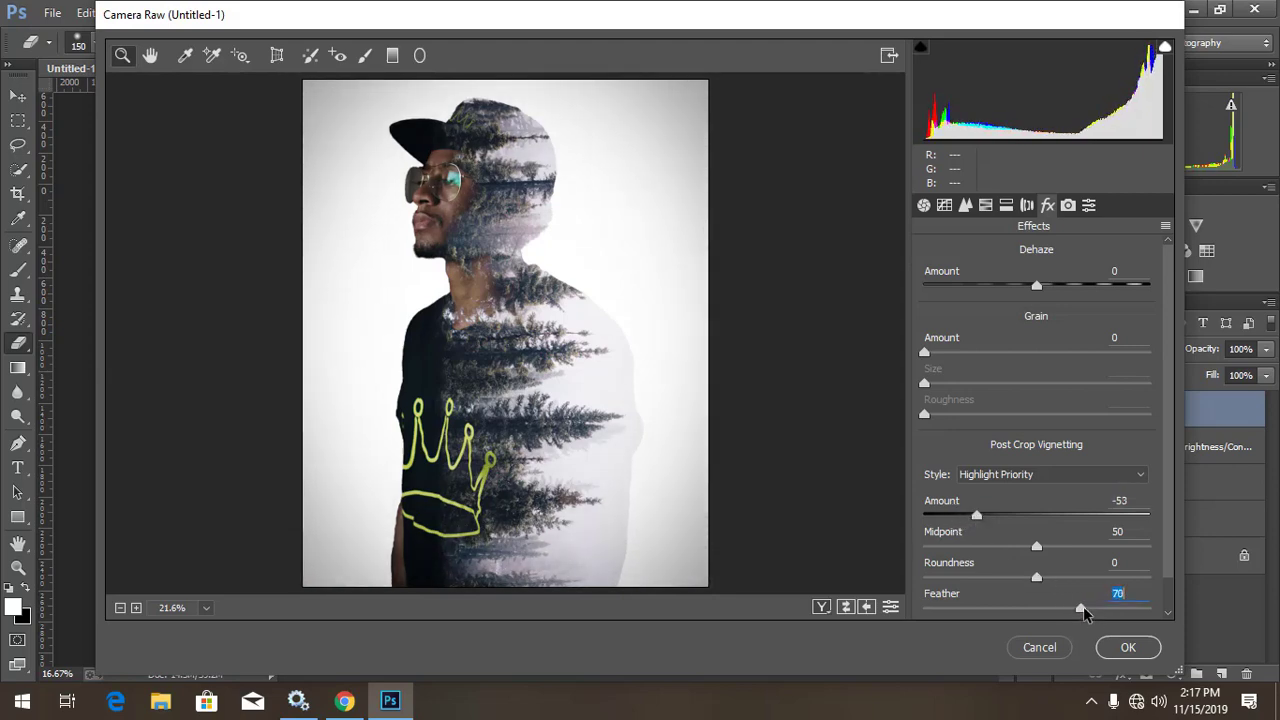
{"action": "left_click", "coordinate": [922, 205]}
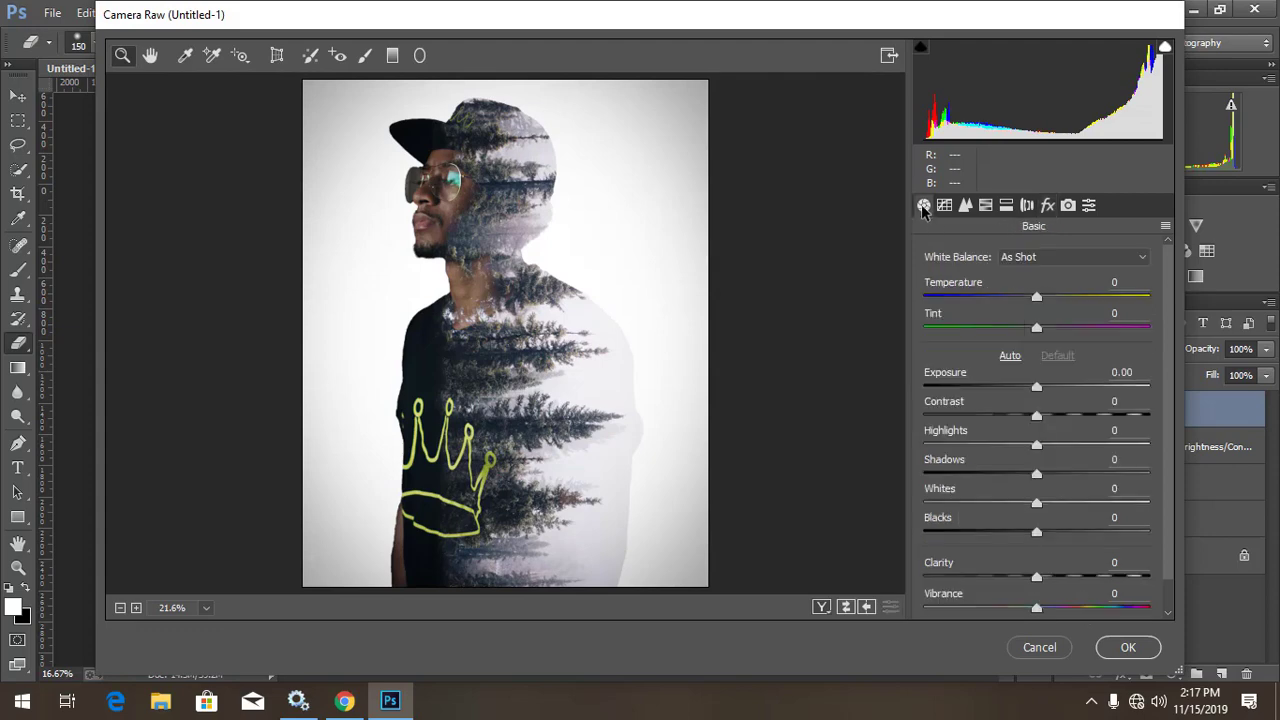
{"action": "left_click_drag", "start_coordinate": [1037, 577], "coordinate": [1044, 578]}
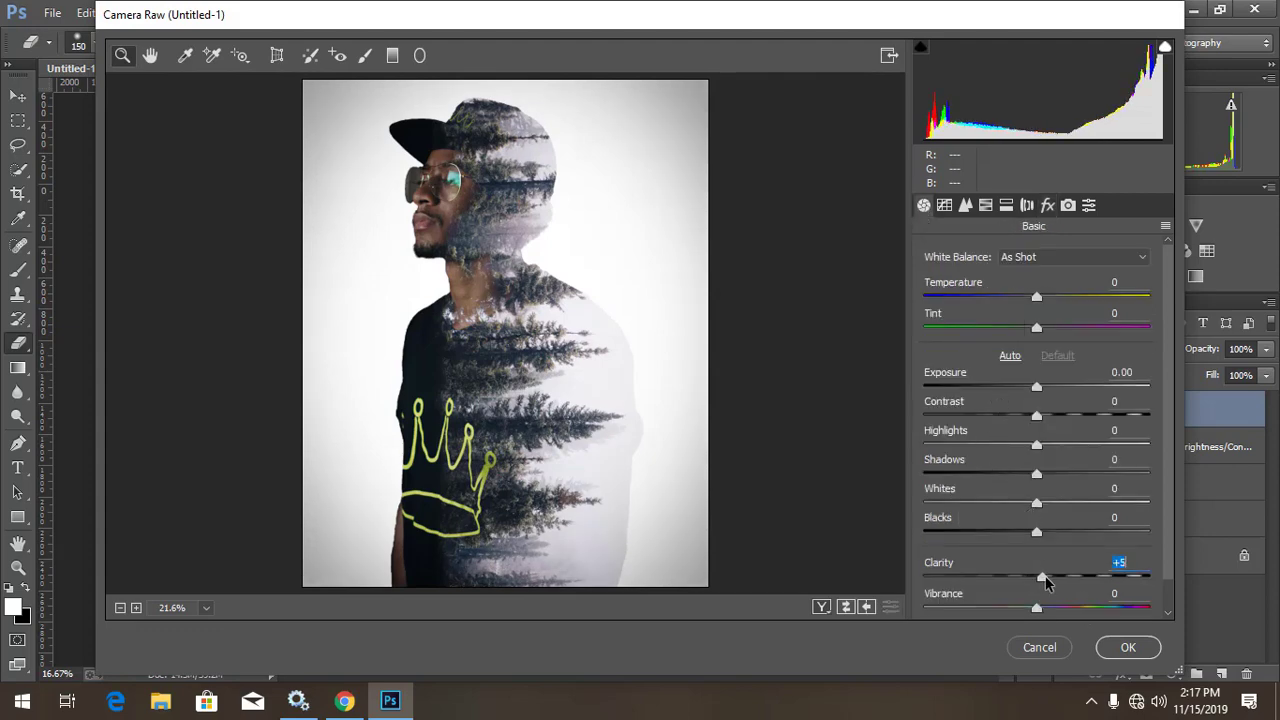
{"action": "left_click", "coordinate": [1125, 650]}
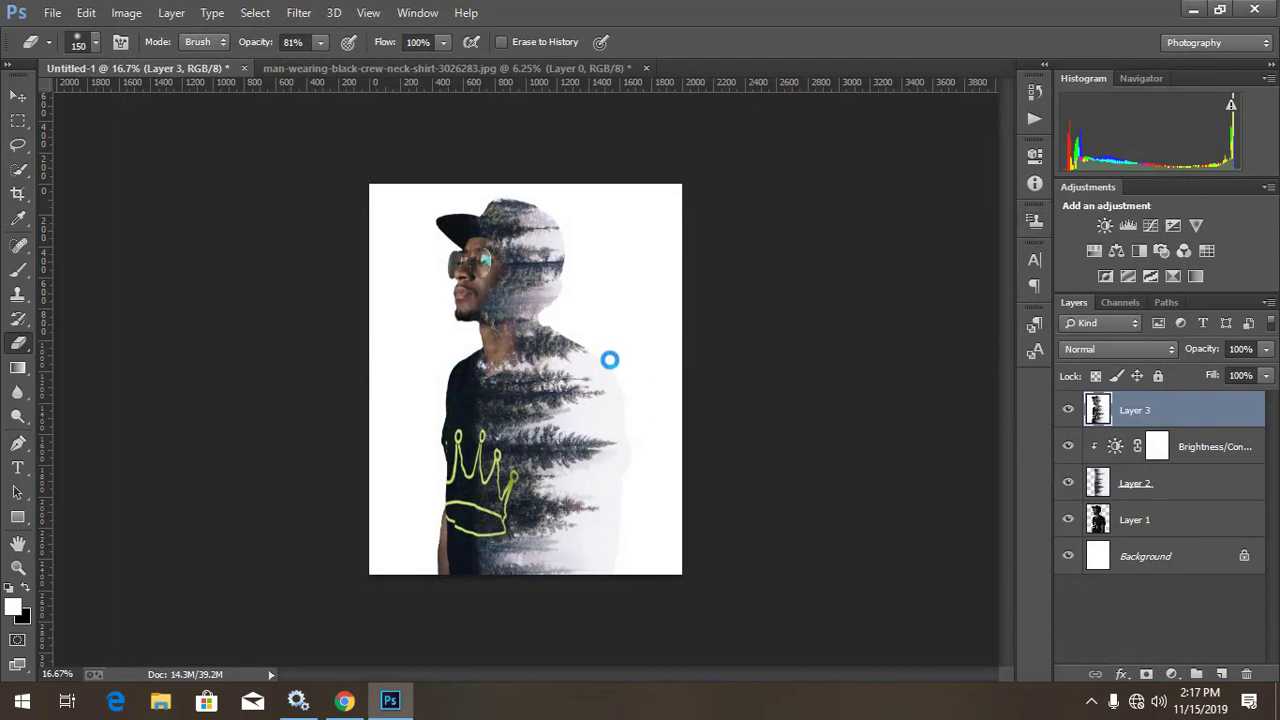
{"action": "key", "text": "ctrl+plus"}
{"action": "key", "text": "ctrl+plus"}
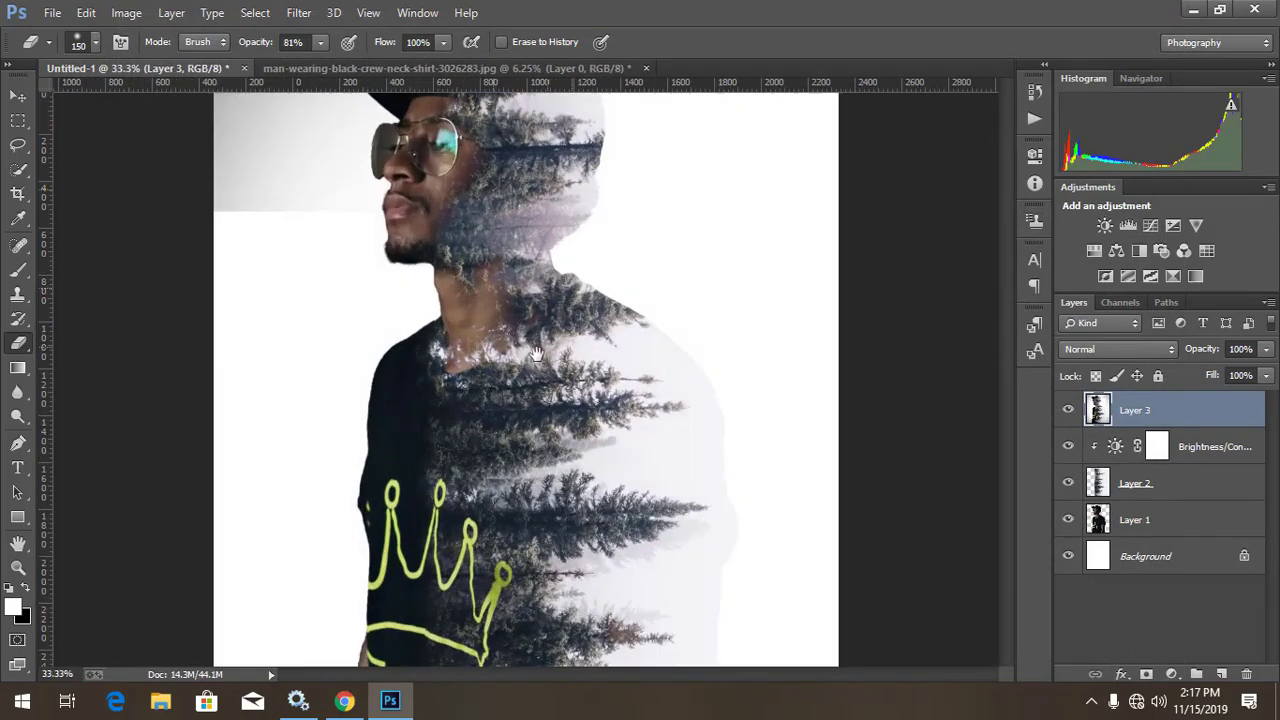
{"action": "mouse_move", "coordinate": [531, 260]}
{"action": "left_mouse_down"}
{"action": "mouse_move", "coordinate": [530, 362]}
{"action": "mouse_move", "coordinate": [531, 162]}
{"action": "left_mouse_up"}
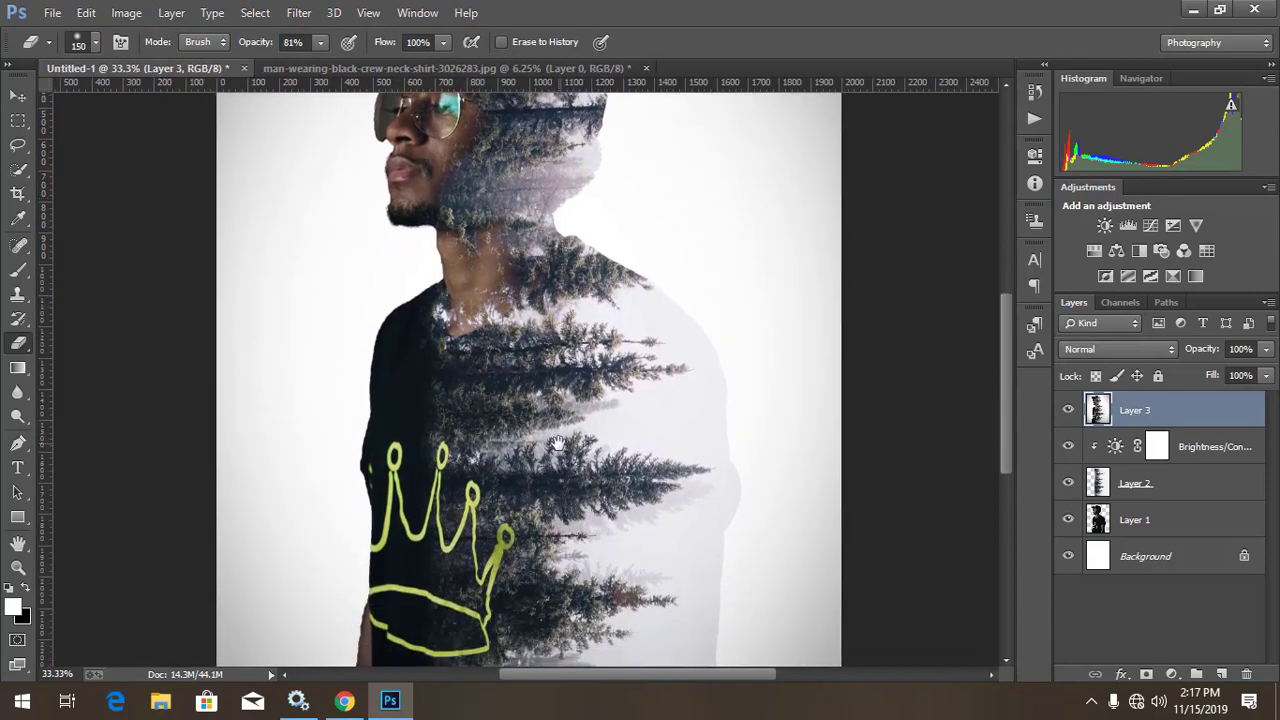
{"action": "mouse_move", "coordinate": [557, 371]}
{"action": "left_mouse_down"}
{"action": "mouse_move", "coordinate": [557, 324]}
{"action": "mouse_move", "coordinate": [561, 529]}
{"action": "left_mouse_up"}
{"action": "key", "text": "ctrl+minus"}
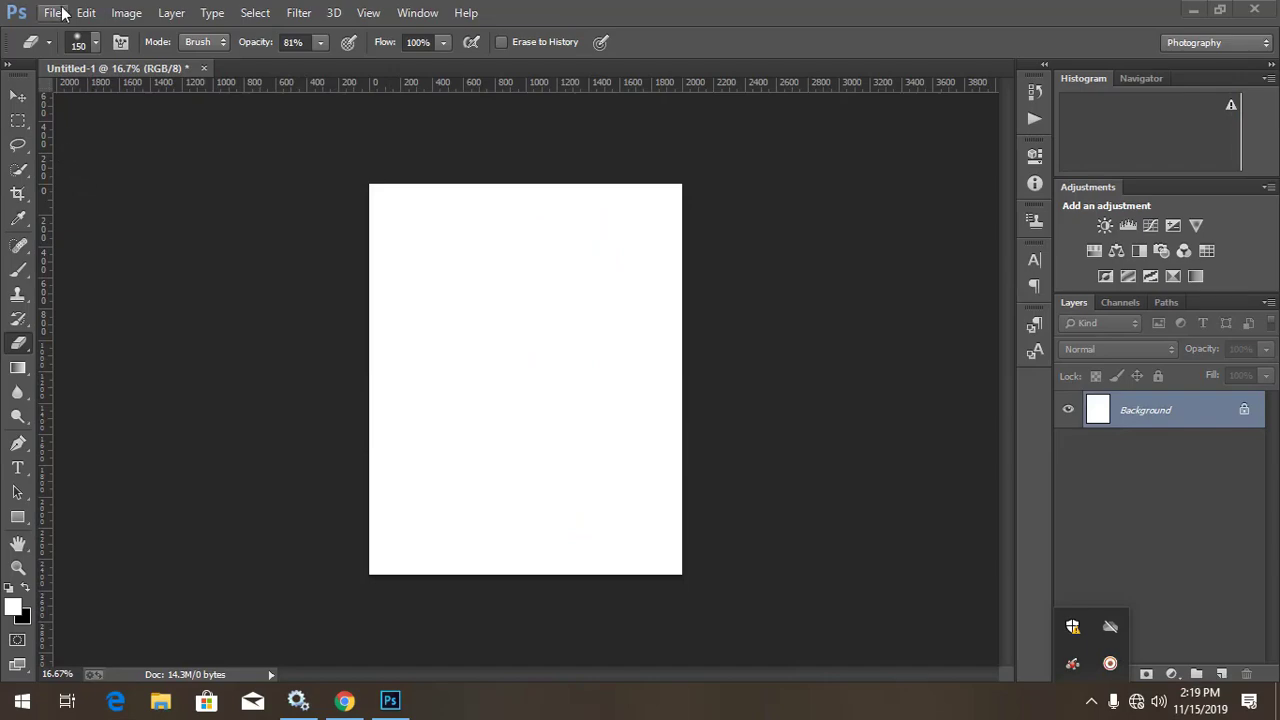
Open the masked-man photo and dock its window among the document tabs
{"action": "left_click", "coordinate": [53, 12]}
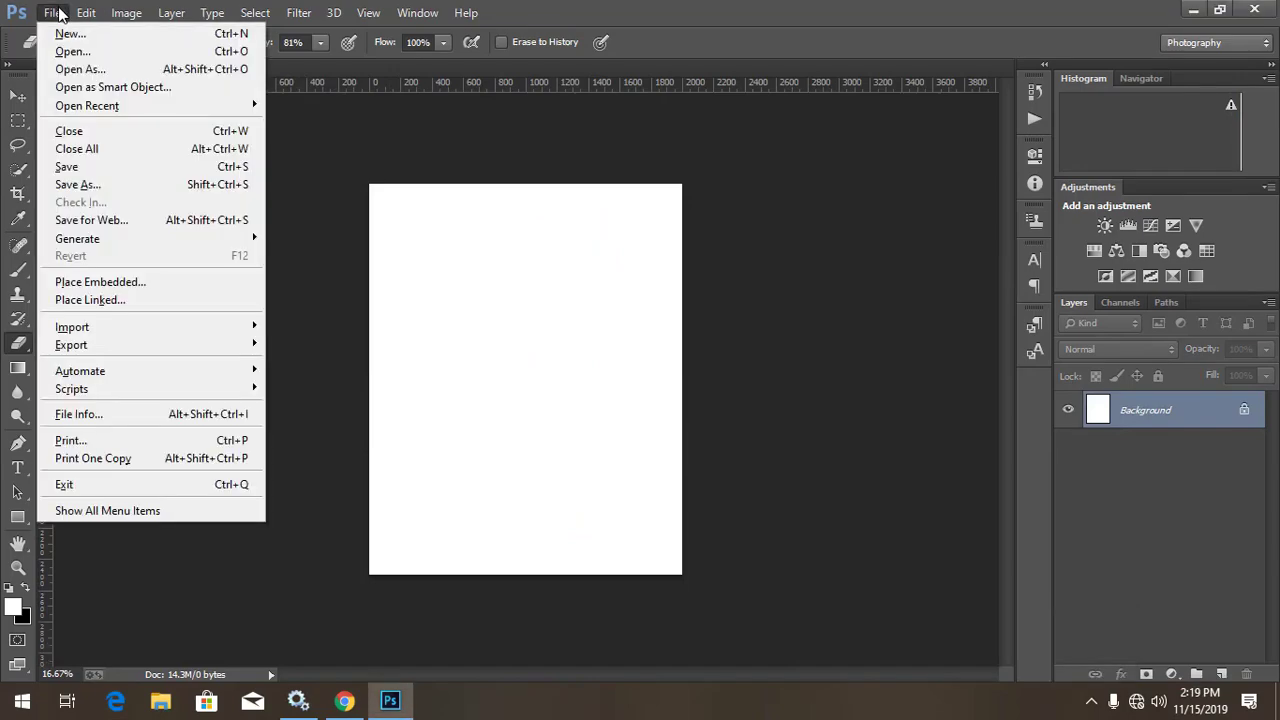
{"action": "left_click", "coordinate": [53, 49]}
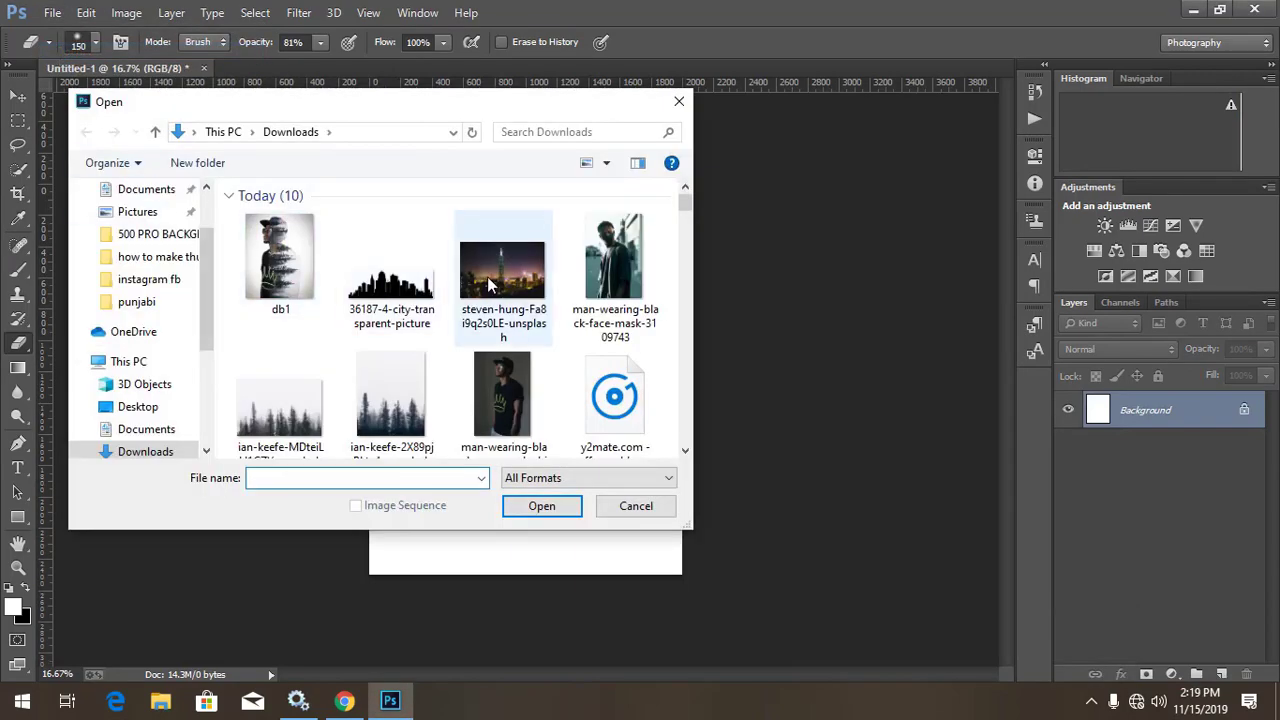
{"action": "double_click", "coordinate": [608, 255]}
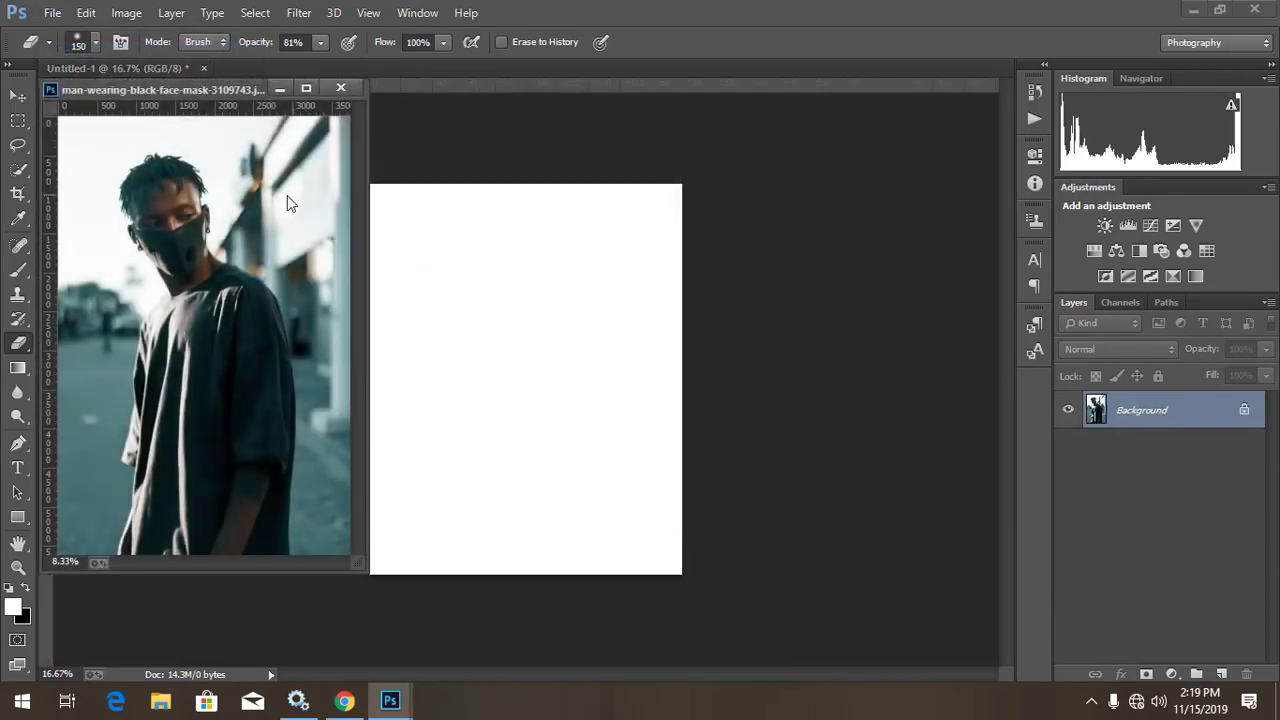
{"action": "left_click", "coordinate": [22, 96]}
{"action": "left_click_drag", "start_coordinate": [235, 430], "coordinate": [450, 370]}
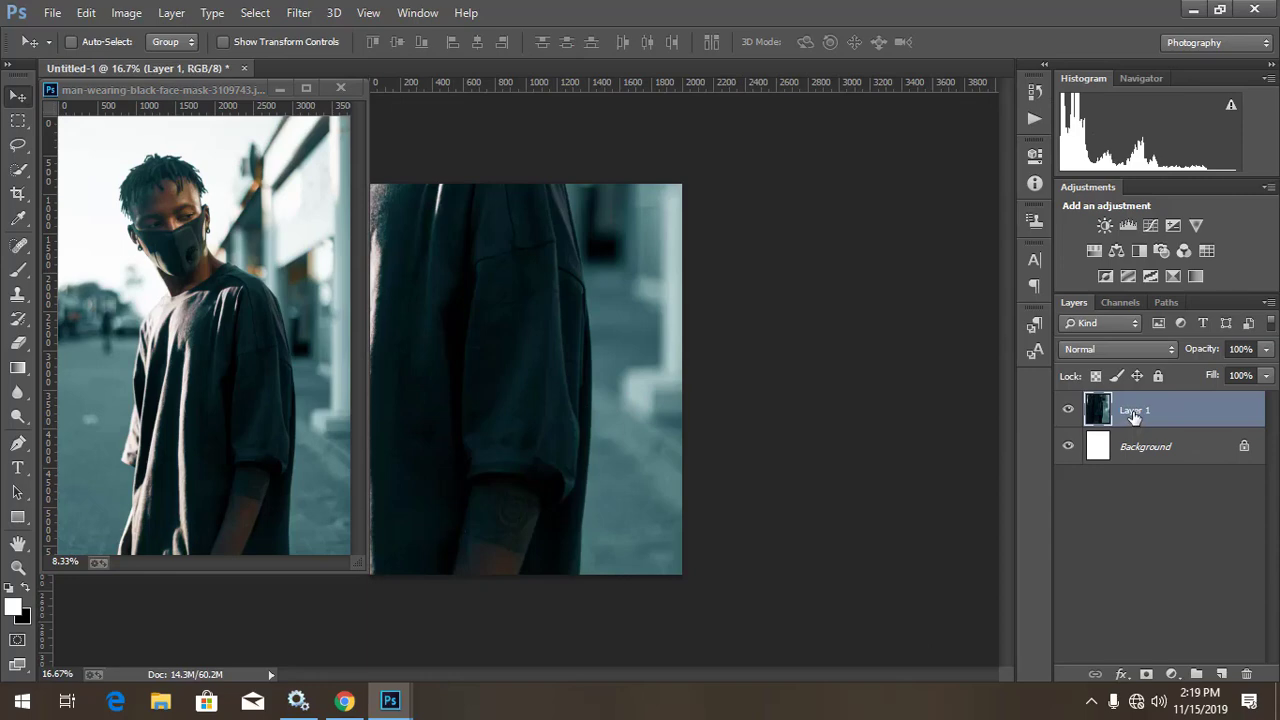
{"action": "key", "text": "ctrl+z"}
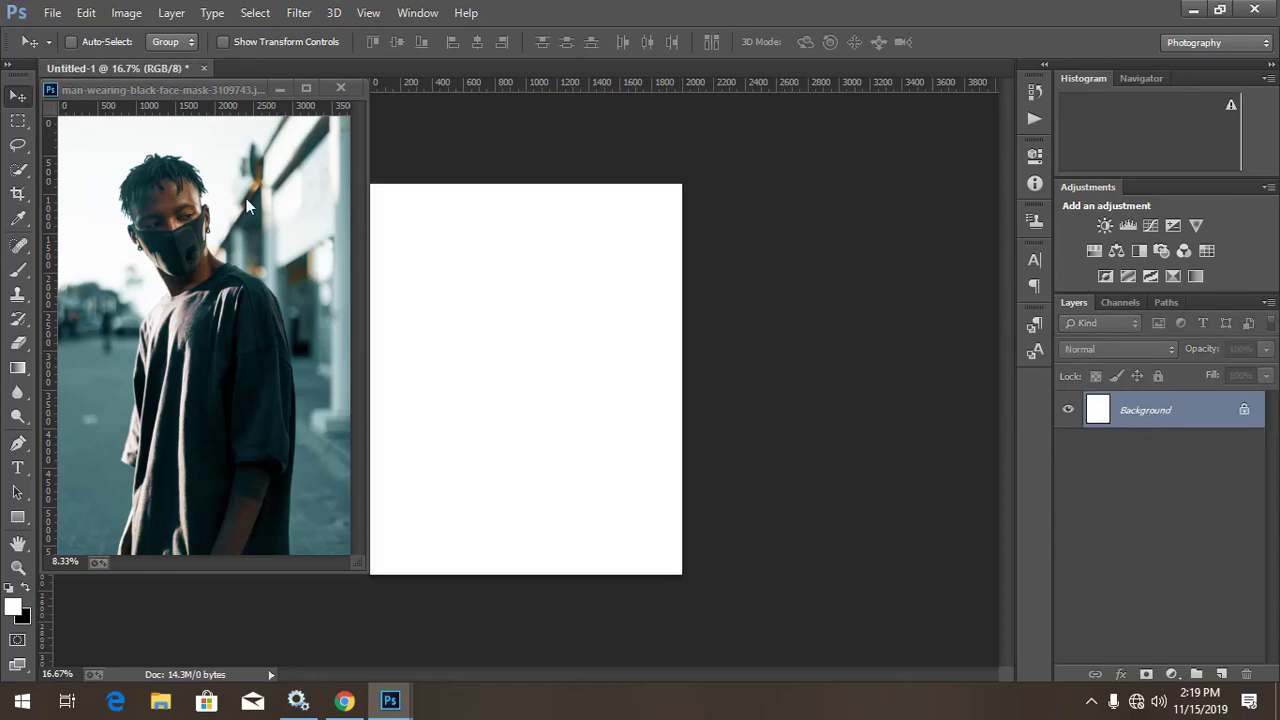
{"action": "left_click_drag", "start_coordinate": [216, 90], "coordinate": [384, 71]}
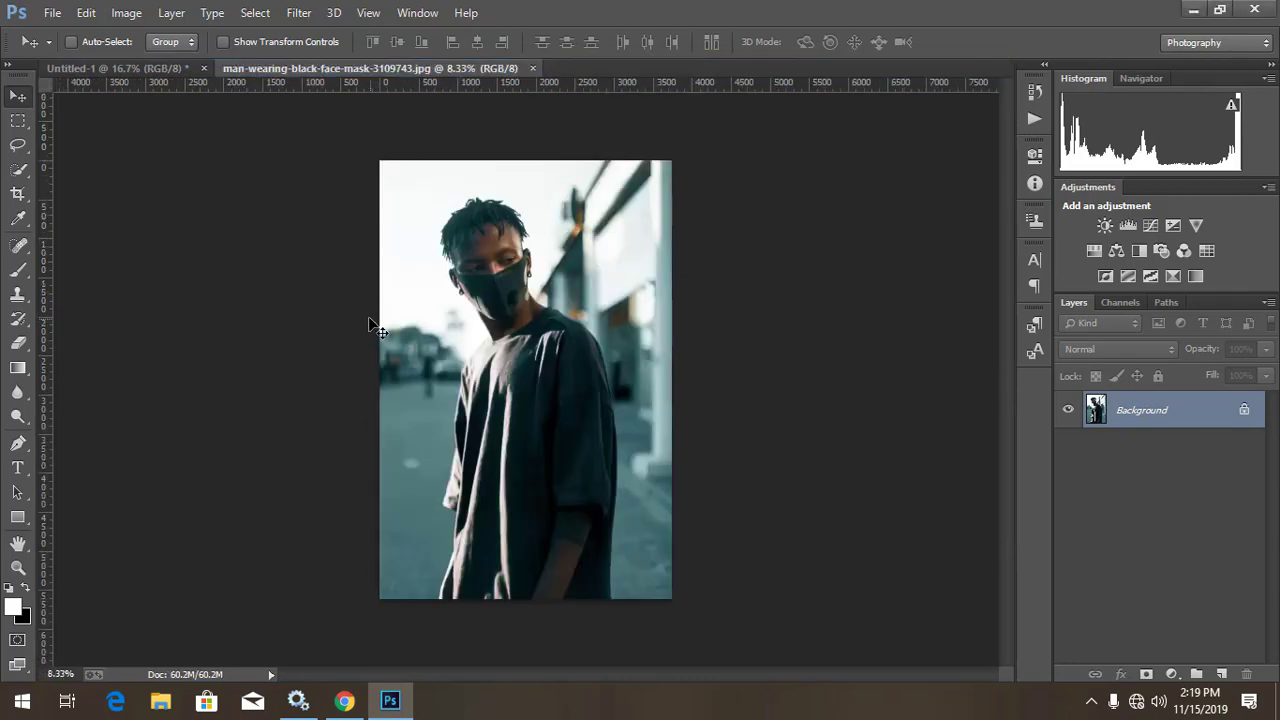
Quick-select the man's hair, masked face, neck, shoulder and left sleeve
{"action": "key", "text": "ctrl+plus"}
{"action": "left_click", "coordinate": [22, 170]}
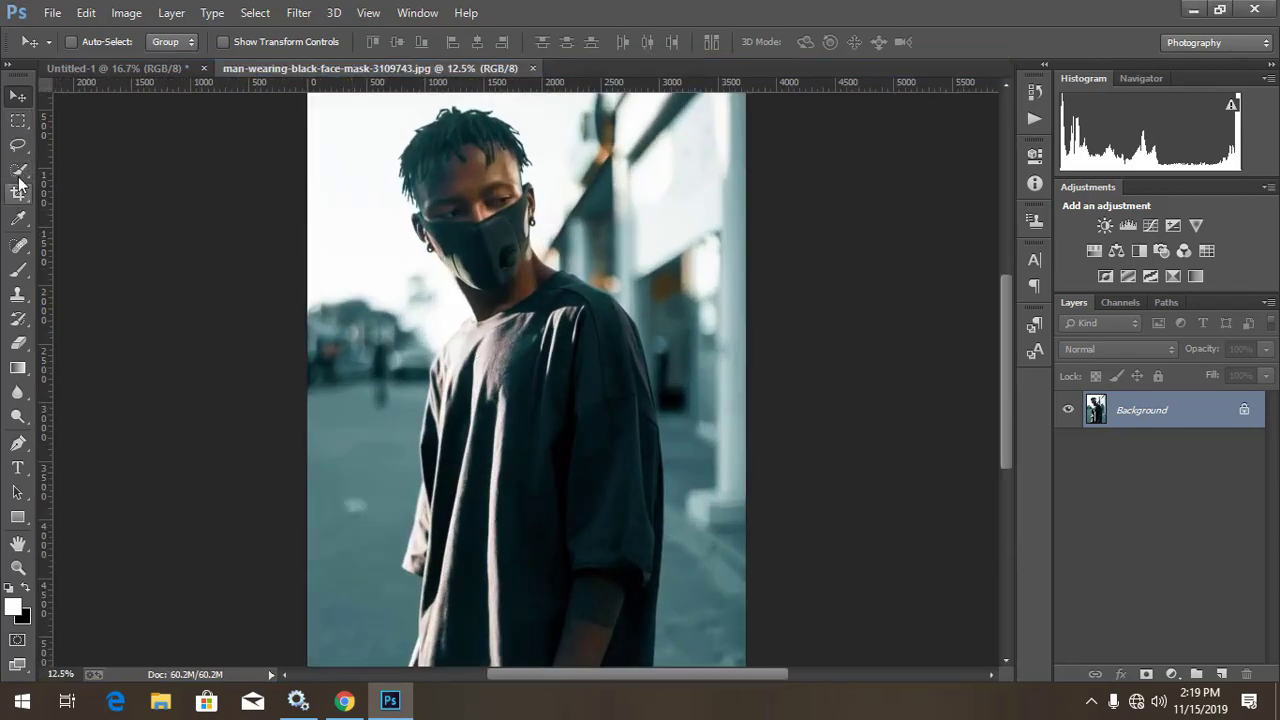
{"action": "key", "text": "ctrl+plus"}
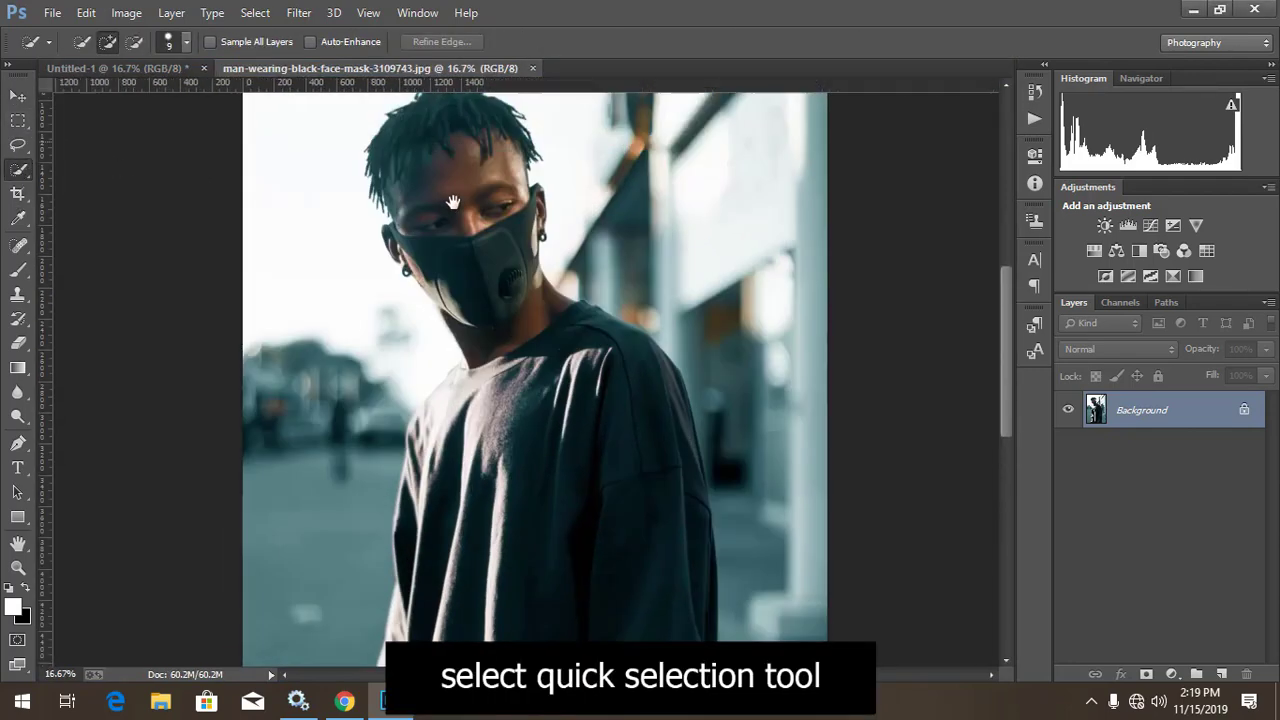
{"action": "scroll", "coordinate": [440, 200], "scroll_direction": "up", "scroll_amount": 3}
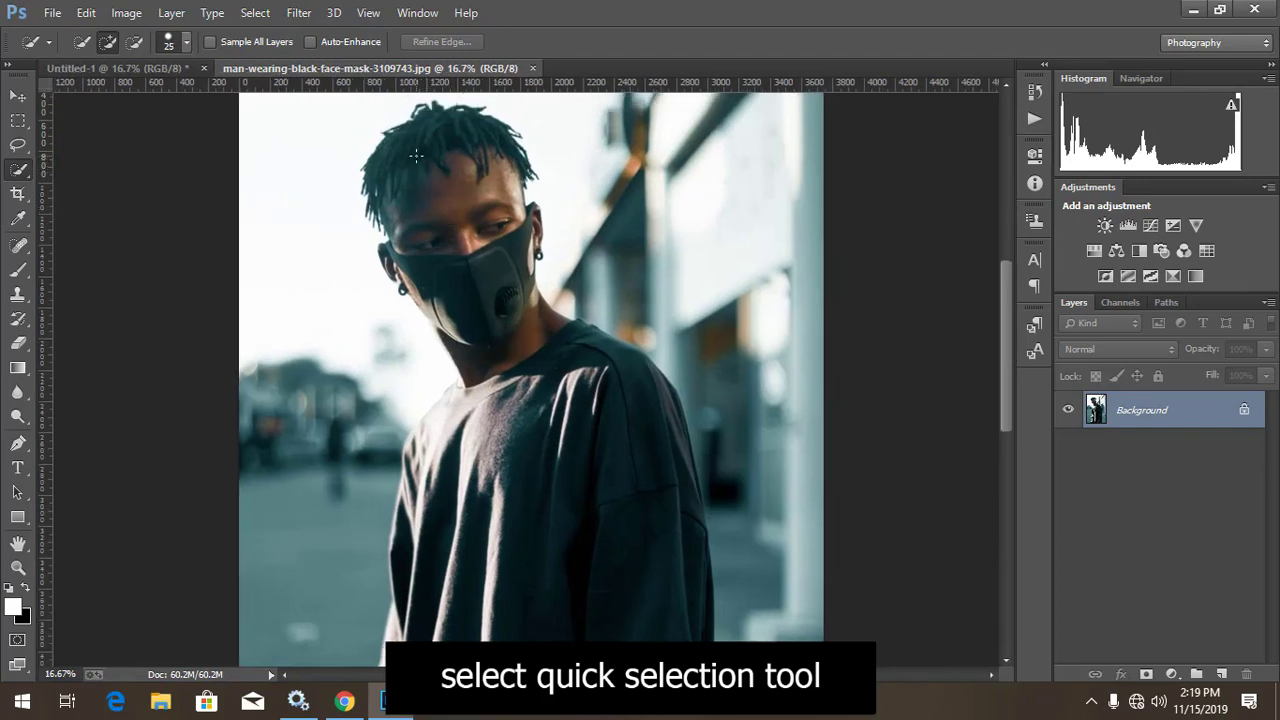
{"action": "key", "text": "bracketright"}
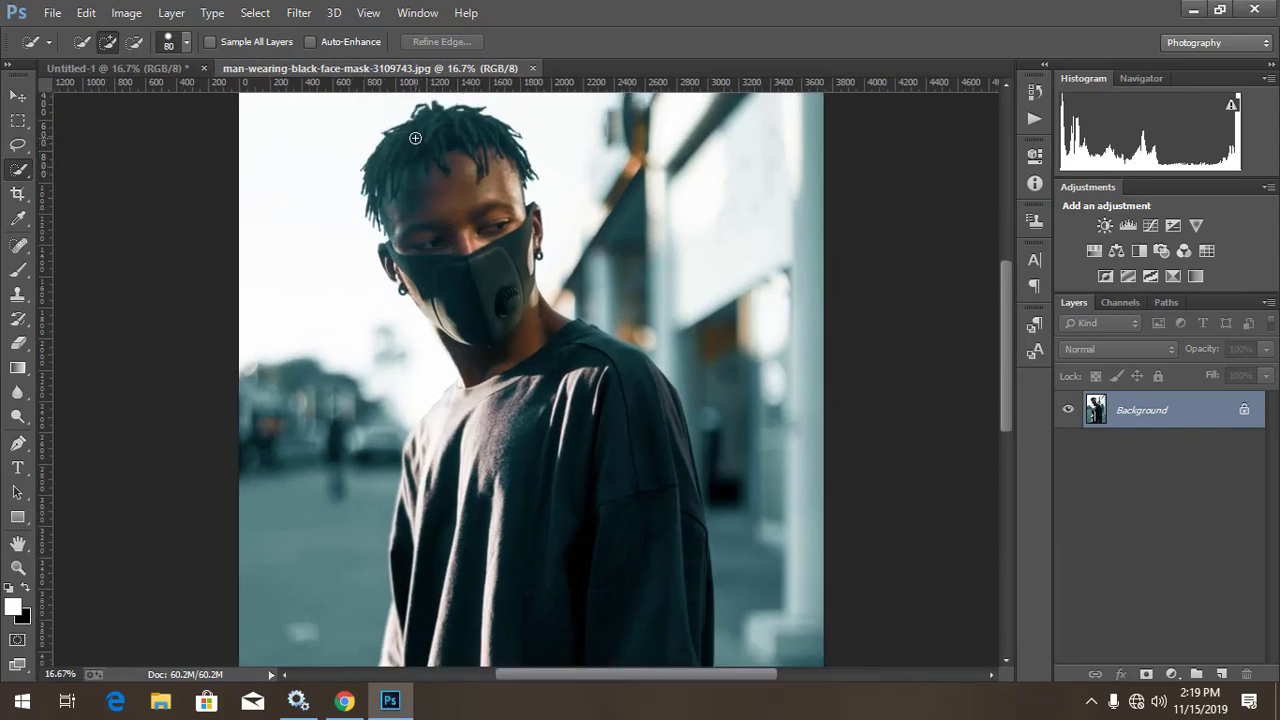
{"action": "left_click_drag", "start_coordinate": [428, 143], "coordinate": [435, 134]}
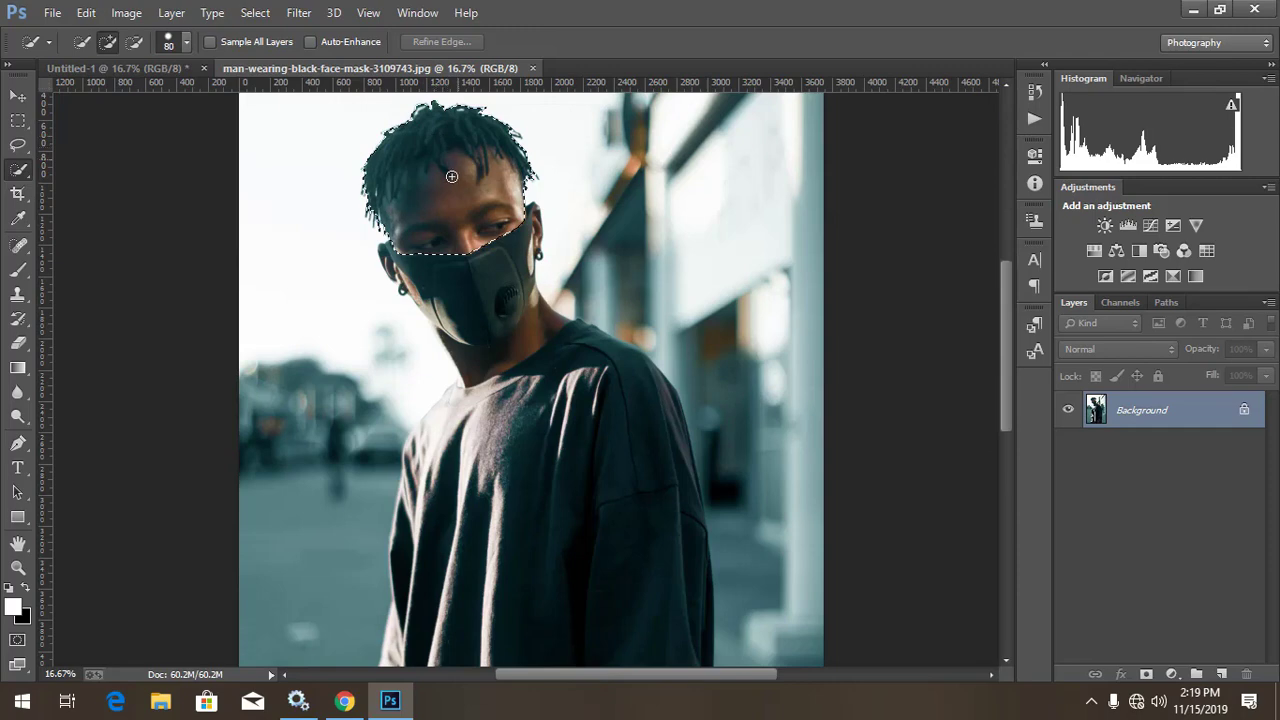
{"action": "left_click_drag", "start_coordinate": [465, 280], "coordinate": [462, 284]}
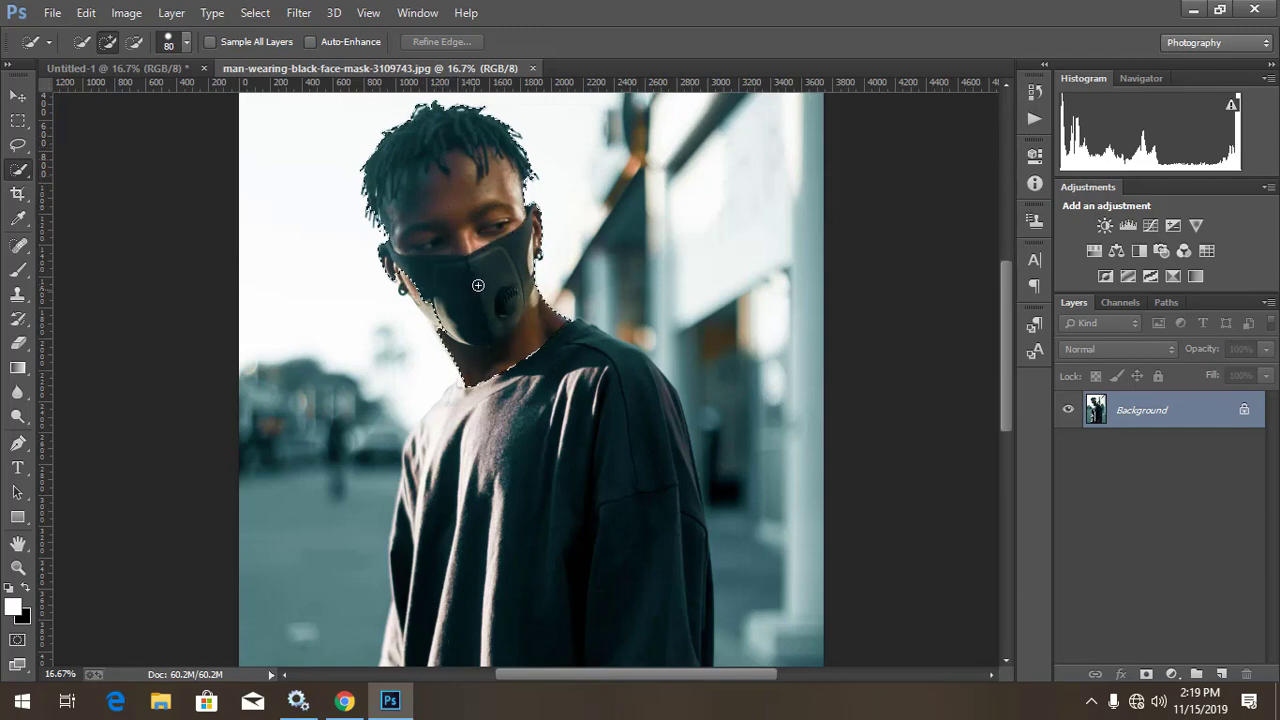
{"action": "key", "text": "bracketleft"}
{"action": "key", "text": "bracketleft"}
{"action": "key", "text": "bracketleft"}
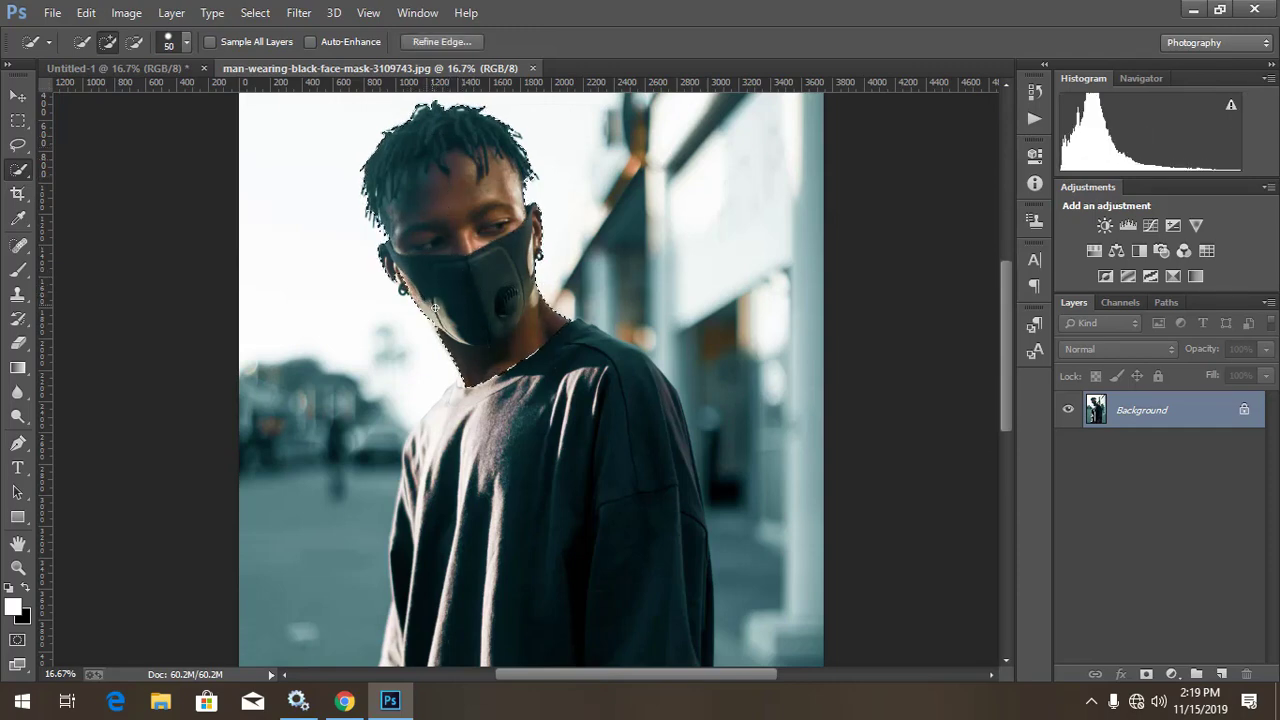
{"action": "left_click_drag", "start_coordinate": [522, 395], "coordinate": [494, 242]}
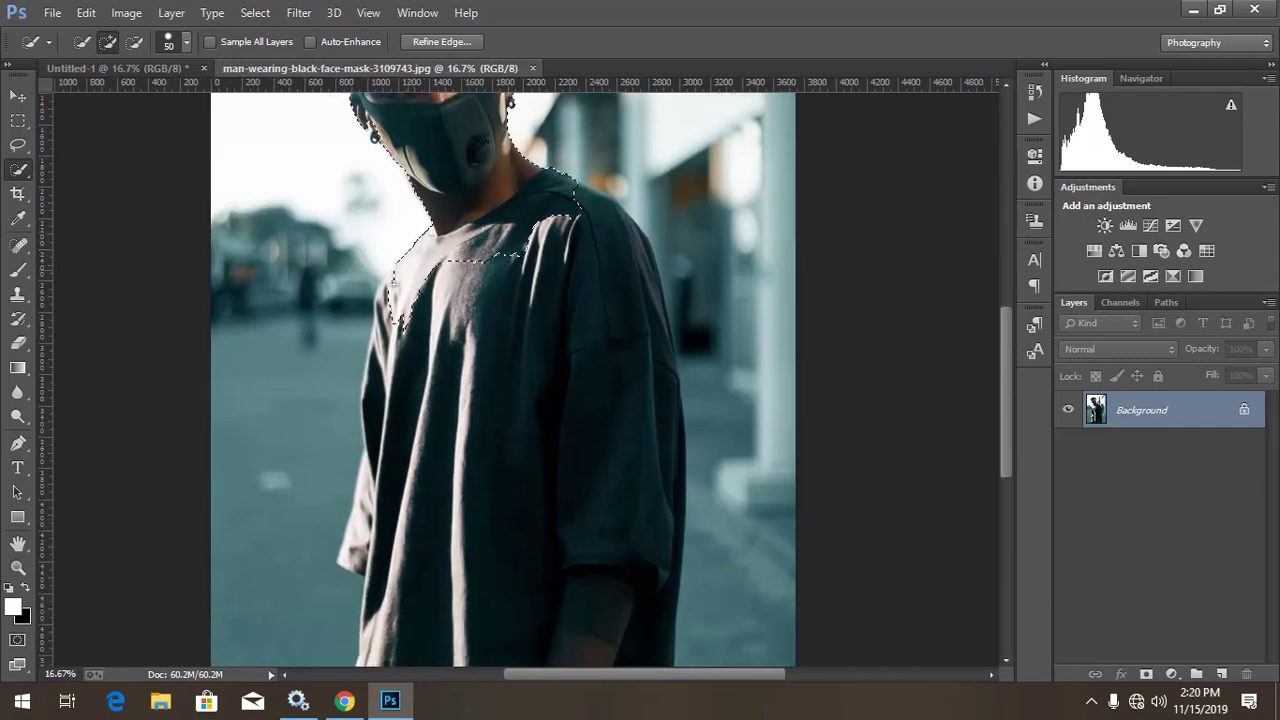
{"action": "mouse_move", "coordinate": [392, 285]}
{"action": "left_mouse_down"}
{"action": "mouse_move", "coordinate": [388, 352]}
{"action": "mouse_move", "coordinate": [467, 330]}
{"action": "mouse_move", "coordinate": [628, 249]}
{"action": "mouse_move", "coordinate": [634, 400]}
{"action": "mouse_move", "coordinate": [561, 442]}
{"action": "left_mouse_up"}
{"action": "left_click_drag", "start_coordinate": [520, 384], "coordinate": [537, 263]}
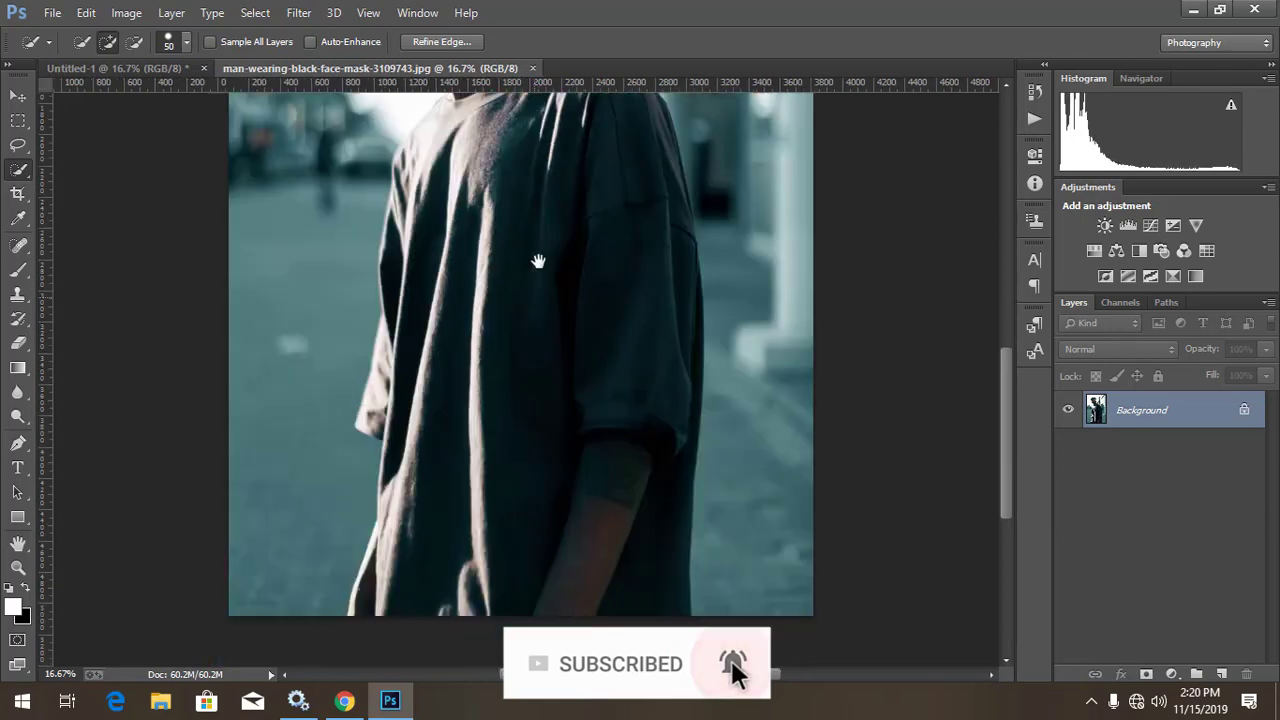
{"action": "mouse_move", "coordinate": [460, 245]}
{"action": "left_mouse_down"}
{"action": "mouse_move", "coordinate": [463, 480]}
{"action": "mouse_move", "coordinate": [403, 566]}
{"action": "mouse_move", "coordinate": [368, 578]}
{"action": "left_mouse_up"}
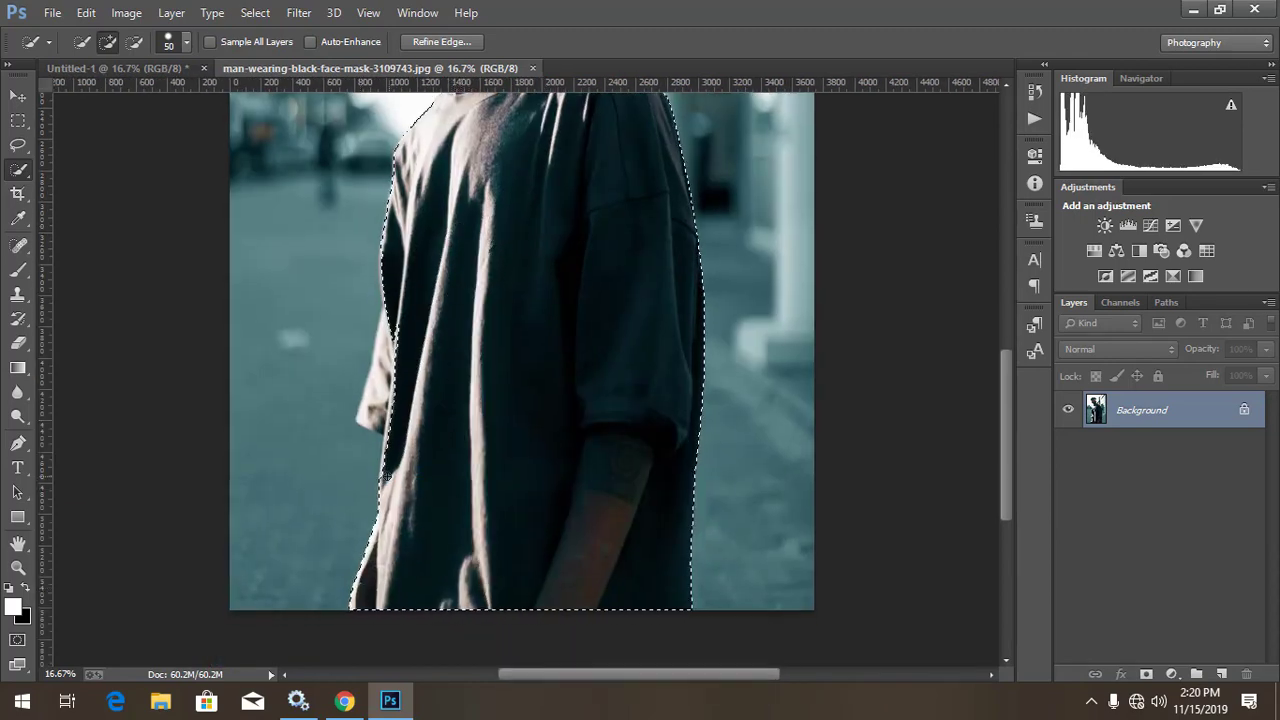
{"action": "left_click_drag", "start_coordinate": [387, 440], "coordinate": [394, 371]}
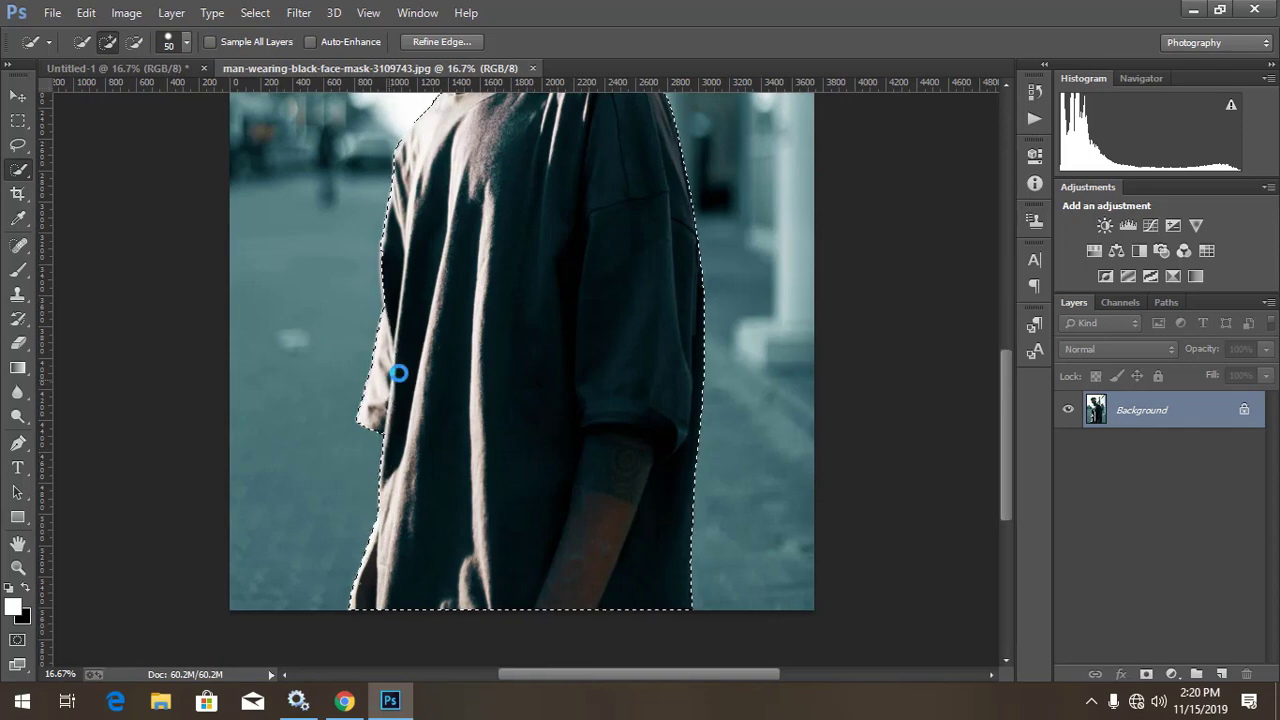
Refine the selection around the shirt edges and masked face with a smaller brush
{"action": "left_click_drag", "start_coordinate": [548, 467], "coordinate": [552, 362]}
{"action": "left_click", "coordinate": [552, 362], "text": "ctrl"}
{"action": "left_click_drag", "start_coordinate": [486, 414], "coordinate": [580, 337]}
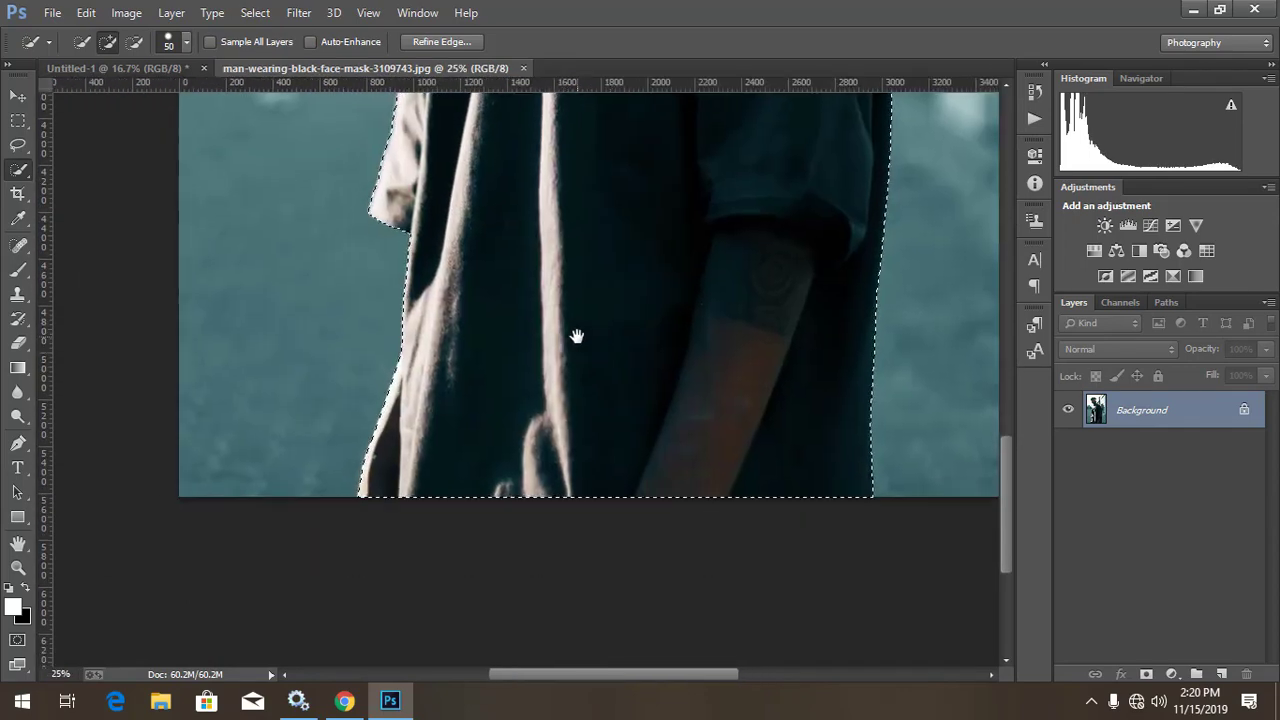
{"action": "scroll", "coordinate": [432, 319], "scroll_direction": "up", "scroll_amount": 3}
{"action": "scroll", "coordinate": [432, 319], "scroll_direction": "up", "scroll_amount": 3}
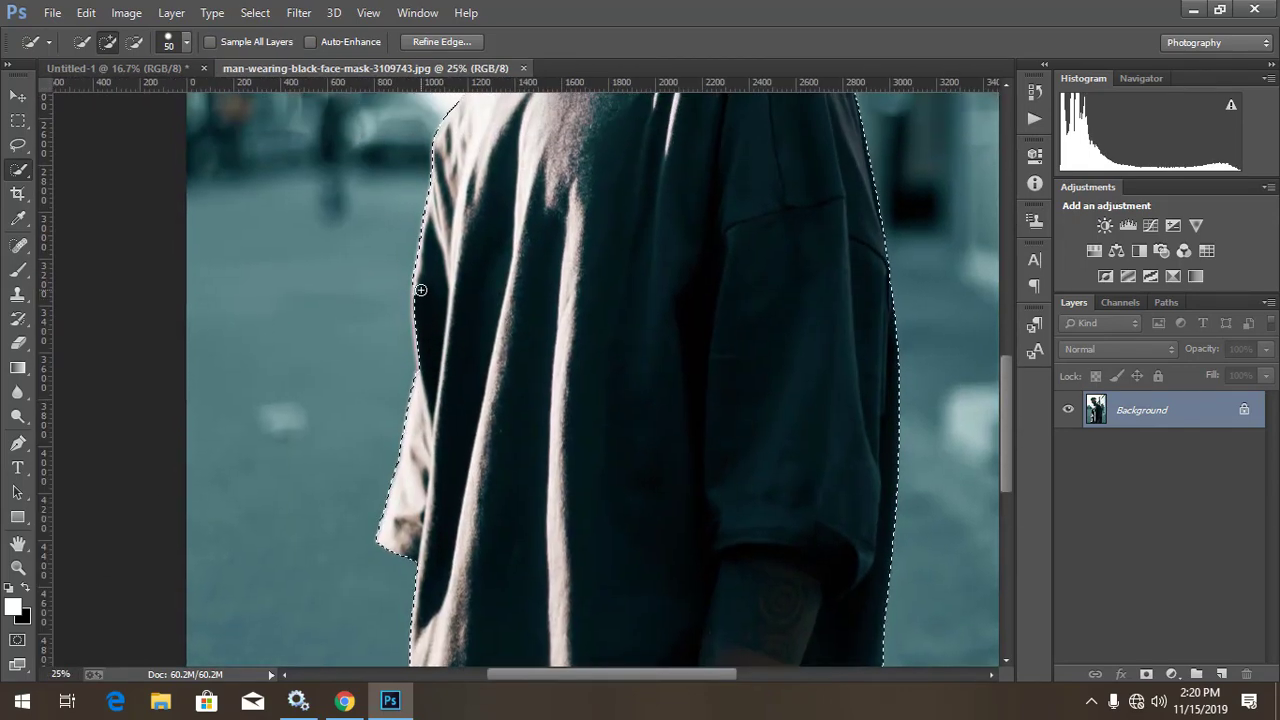
{"action": "scroll", "coordinate": [507, 255], "scroll_direction": "up", "scroll_amount": 3}
{"action": "scroll", "coordinate": [507, 255], "scroll_direction": "up", "scroll_amount": 3}
{"action": "left_click", "coordinate": [543, 277], "text": "ctrl"}
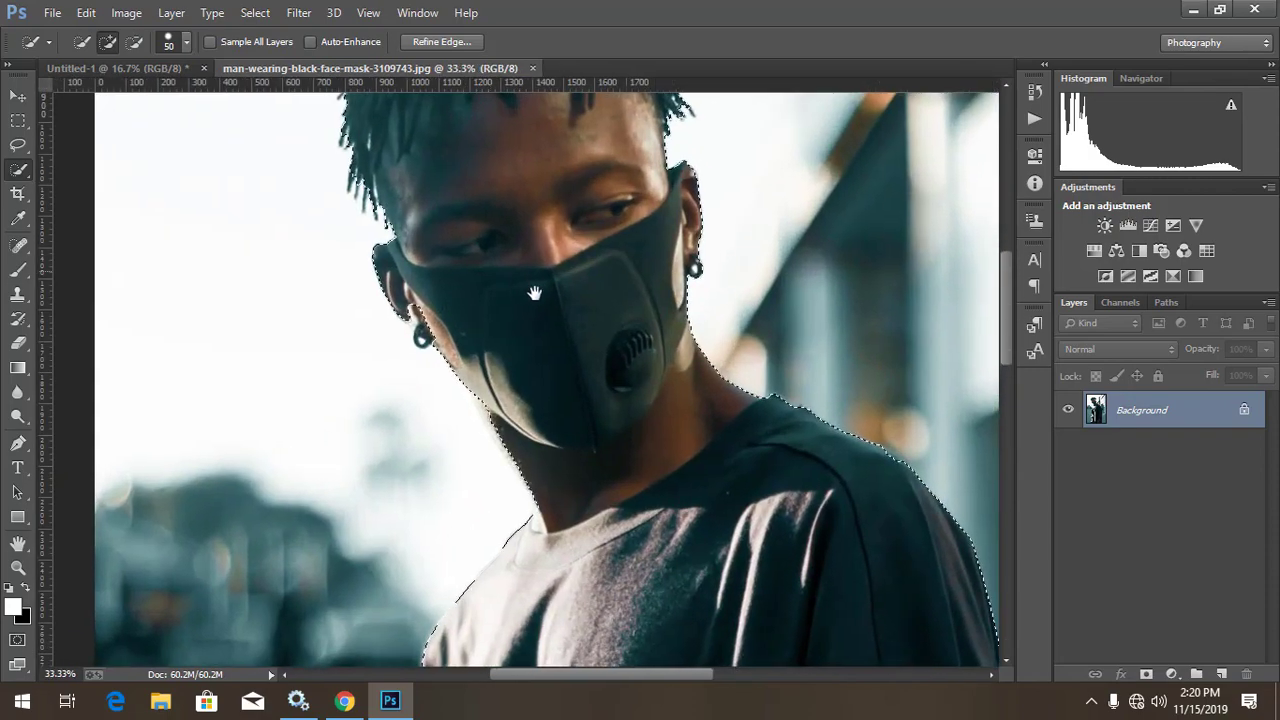
{"action": "left_click", "coordinate": [543, 277], "text": "ctrl"}
{"action": "key", "text": "bracketleft"}
{"action": "key", "text": "bracketleft"}
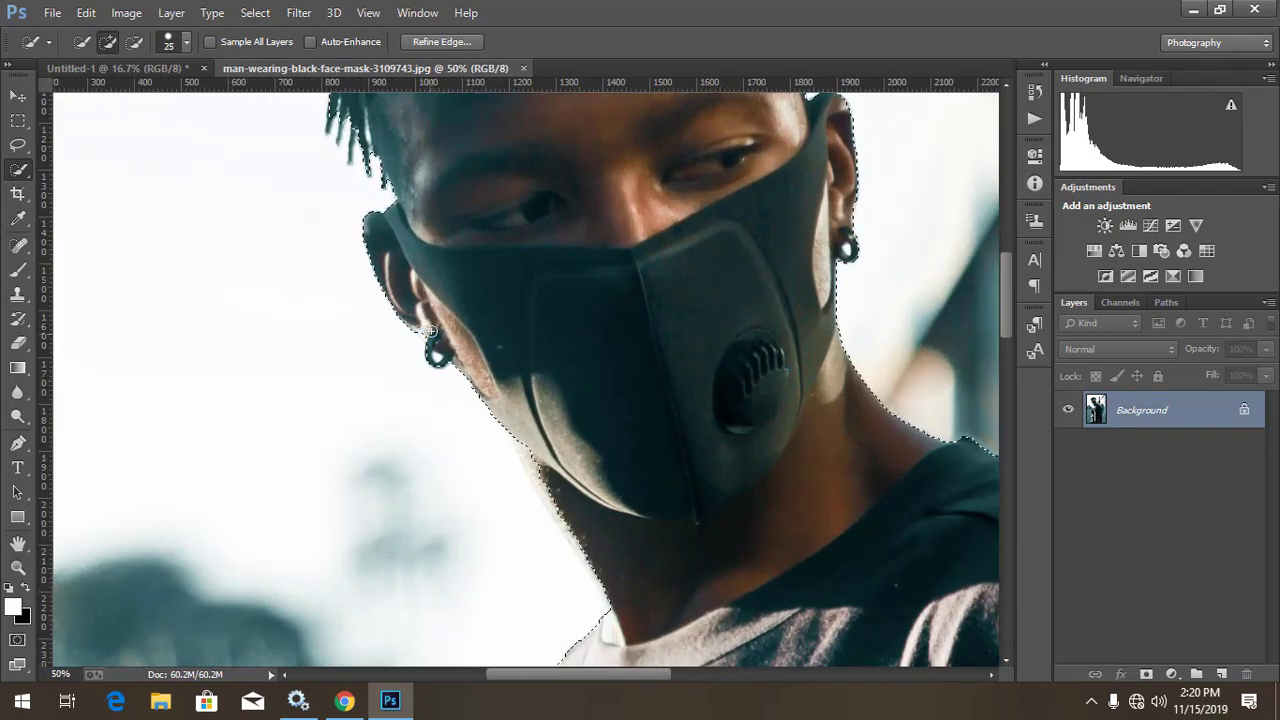
{"action": "key", "text": "bracketleft"}
{"action": "key", "text": "bracketleft"}
{"action": "key", "text": "bracketleft"}
{"action": "key", "text": "ctrl+minus"}
{"action": "key", "text": "ctrl+minus"}
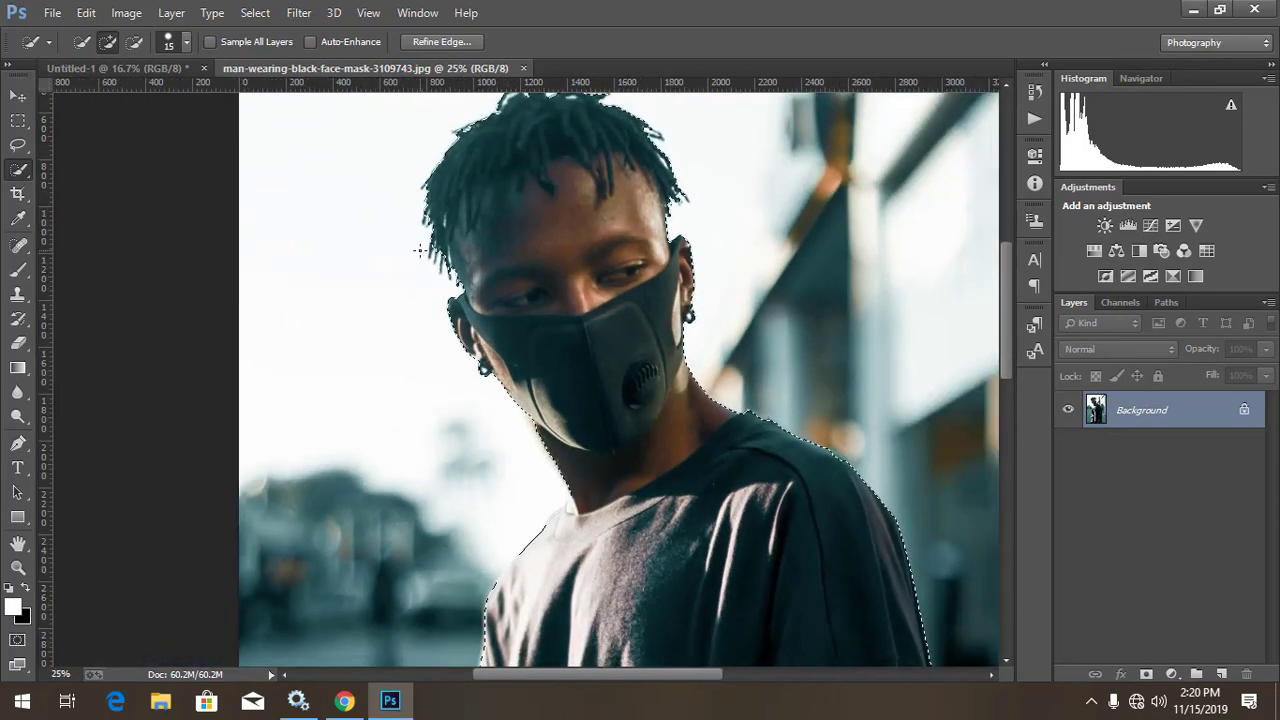
{"action": "key", "text": "ctrl+minus"}
{"action": "key", "text": "ctrl+minus"}
{"action": "key", "text": "ctrl+minus"}
{"action": "key", "text": "ctrl+minus"}
{"action": "key", "text": "ctrl+plus"}
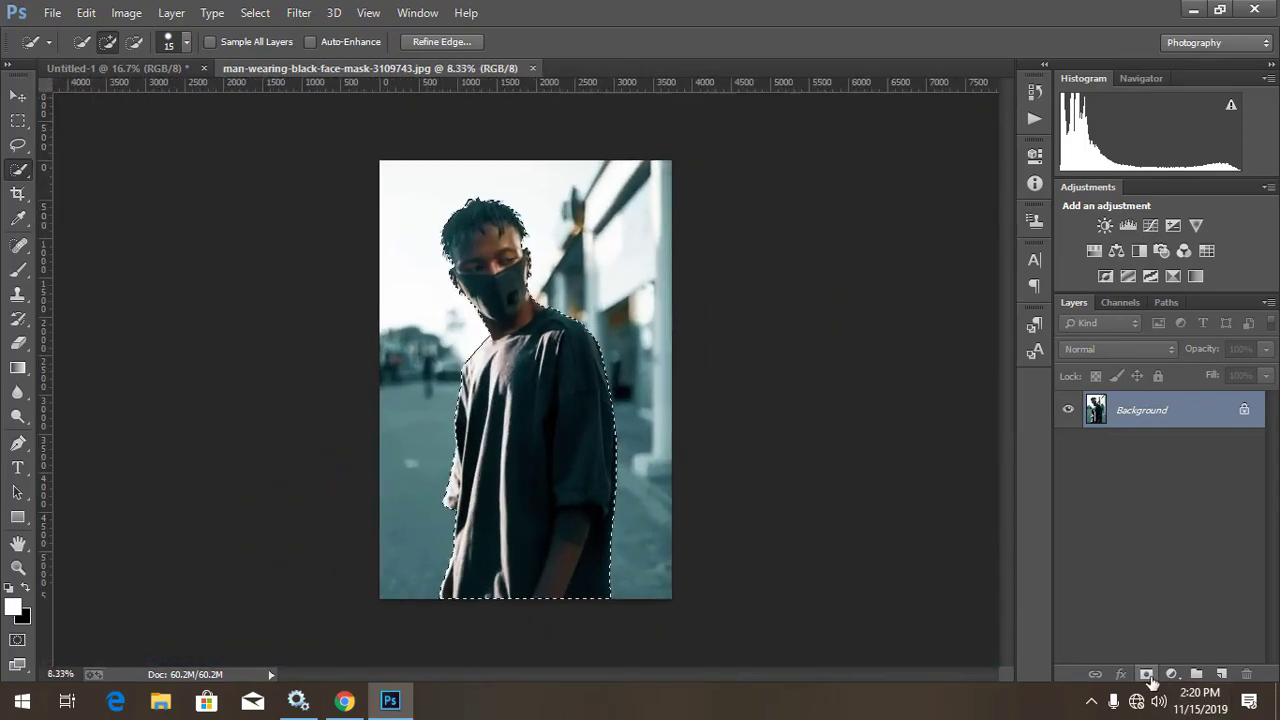
Add a layer mask from the selection and refine its edge with a 0.5 px feather
{"action": "left_click", "coordinate": [1147, 675]}
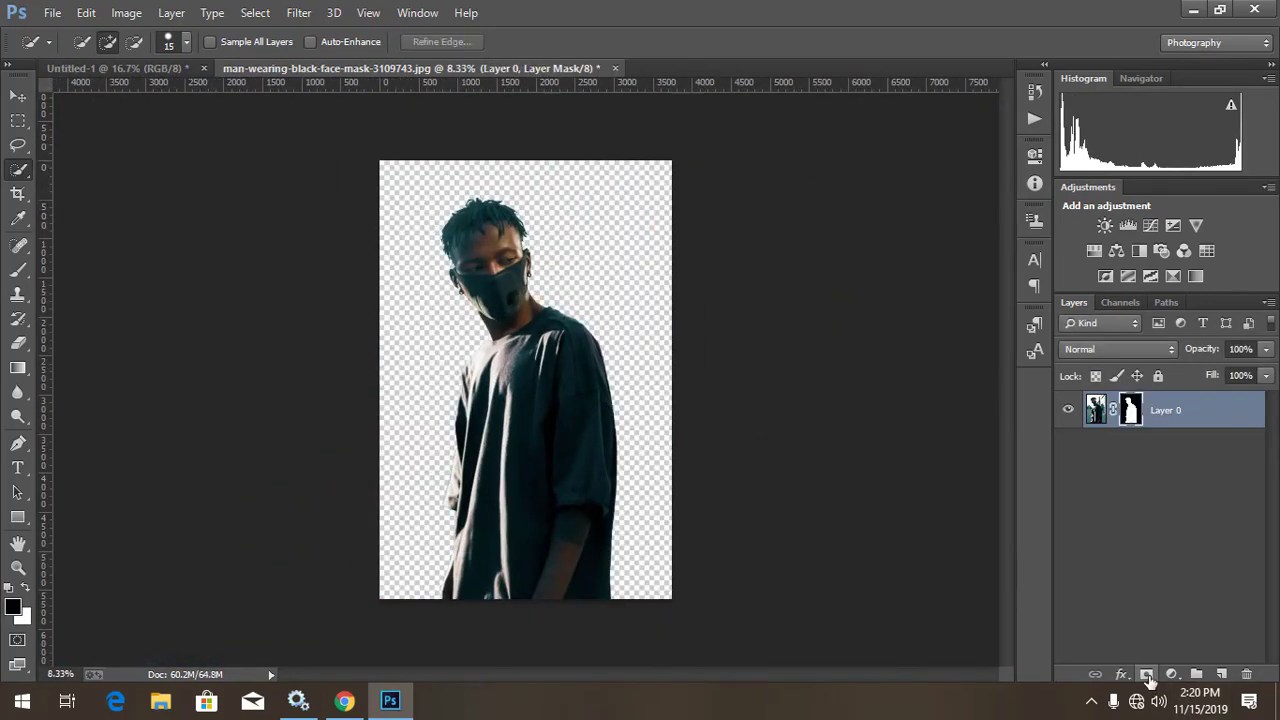
{"action": "right_click", "coordinate": [1130, 406]}
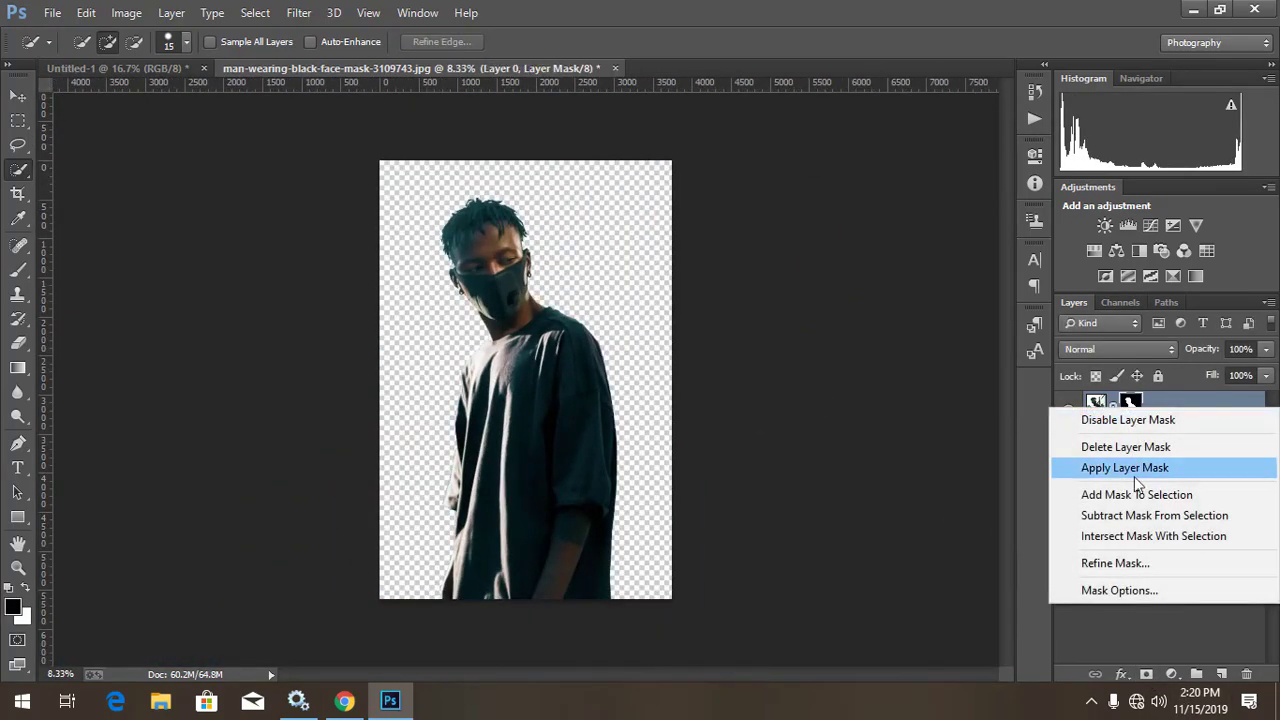
{"action": "left_click", "coordinate": [1117, 564]}
{"action": "key", "text": "ctrl+plus"}
{"action": "key", "text": "ctrl+plus"}
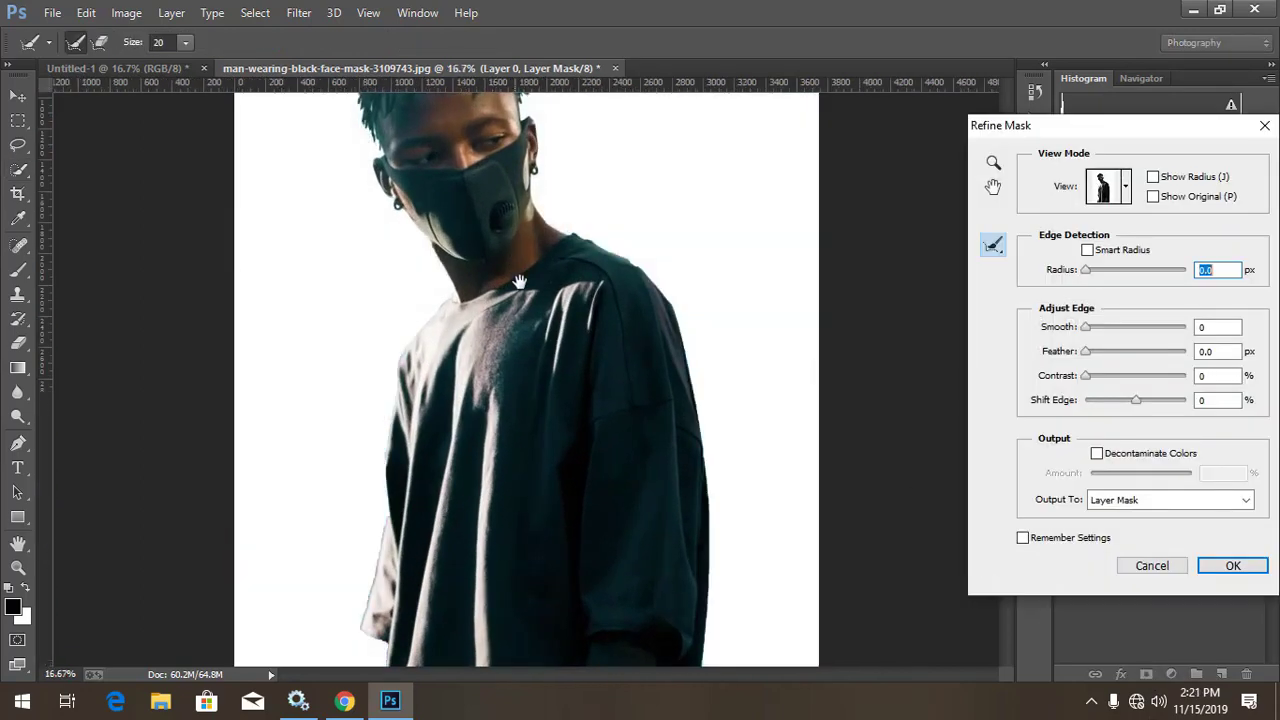
{"action": "left_click_drag", "start_coordinate": [519, 283], "coordinate": [639, 563]}
{"action": "key", "text": "ctrl+plus"}
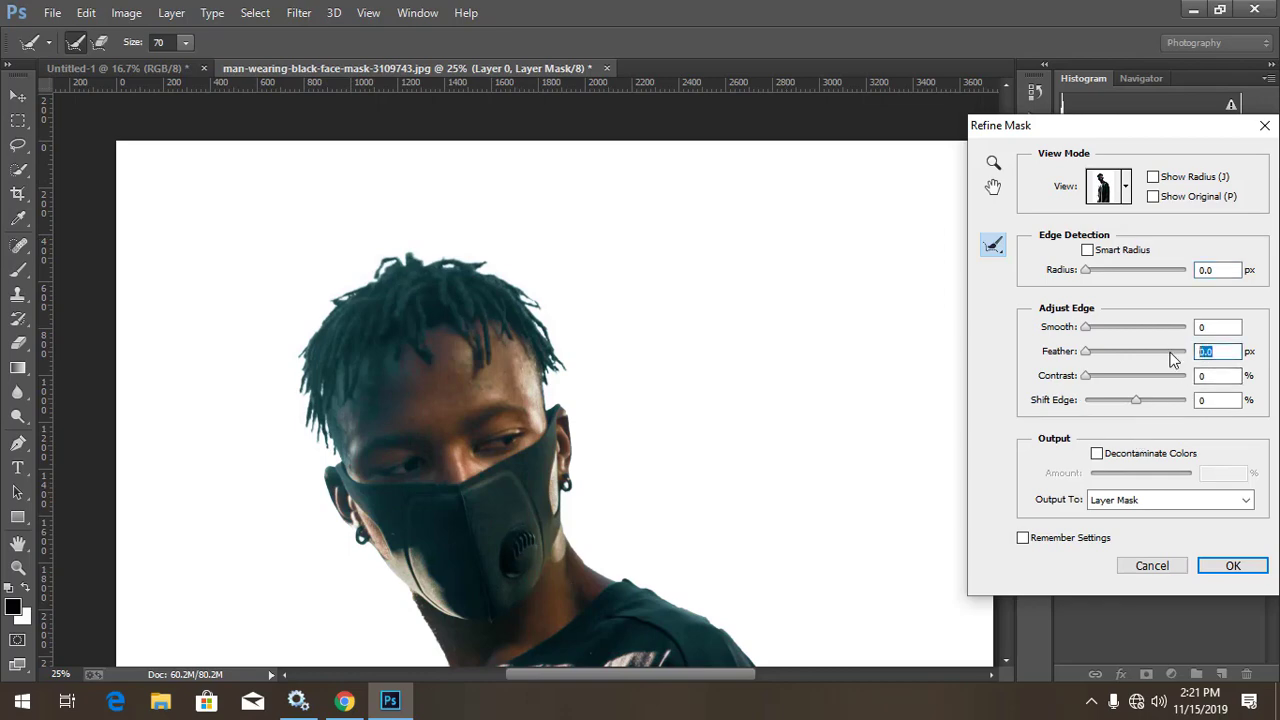
{"action": "left_click", "coordinate": [1218, 351]}
{"action": "type", "text": "0.5"}
{"action": "key", "text": "Return"}
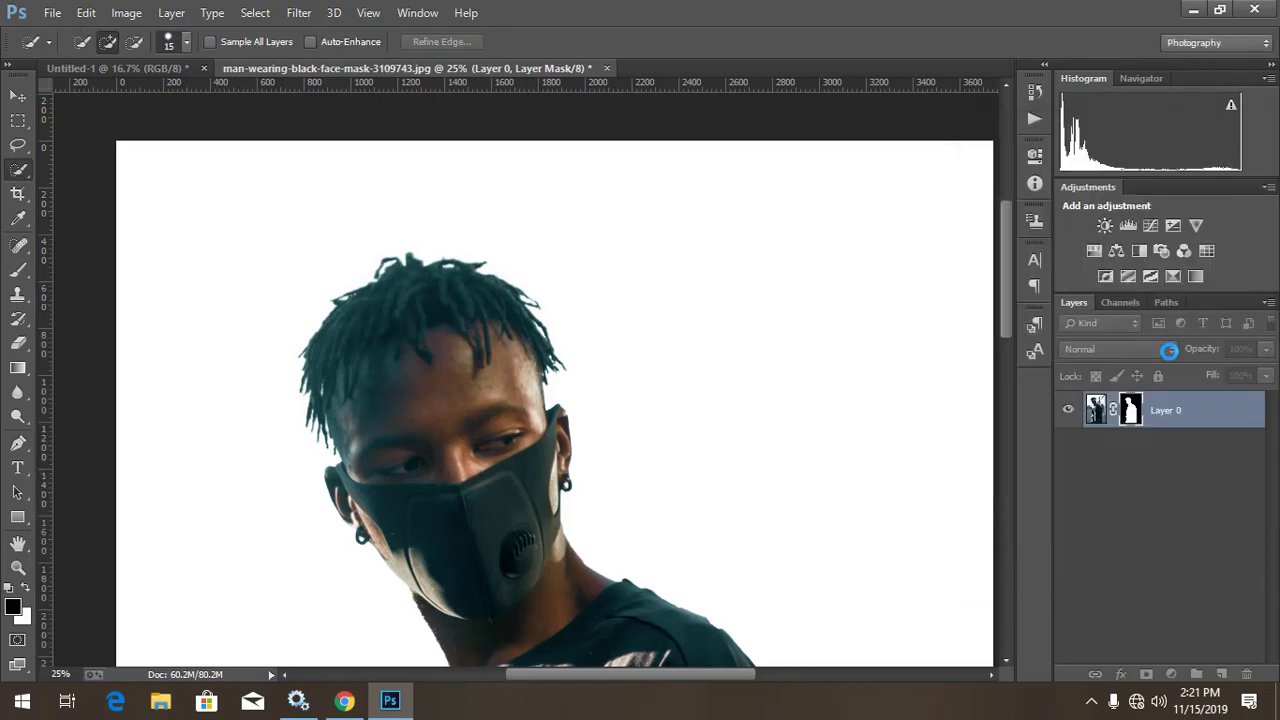
{"action": "key", "text": "ctrl+minus"}
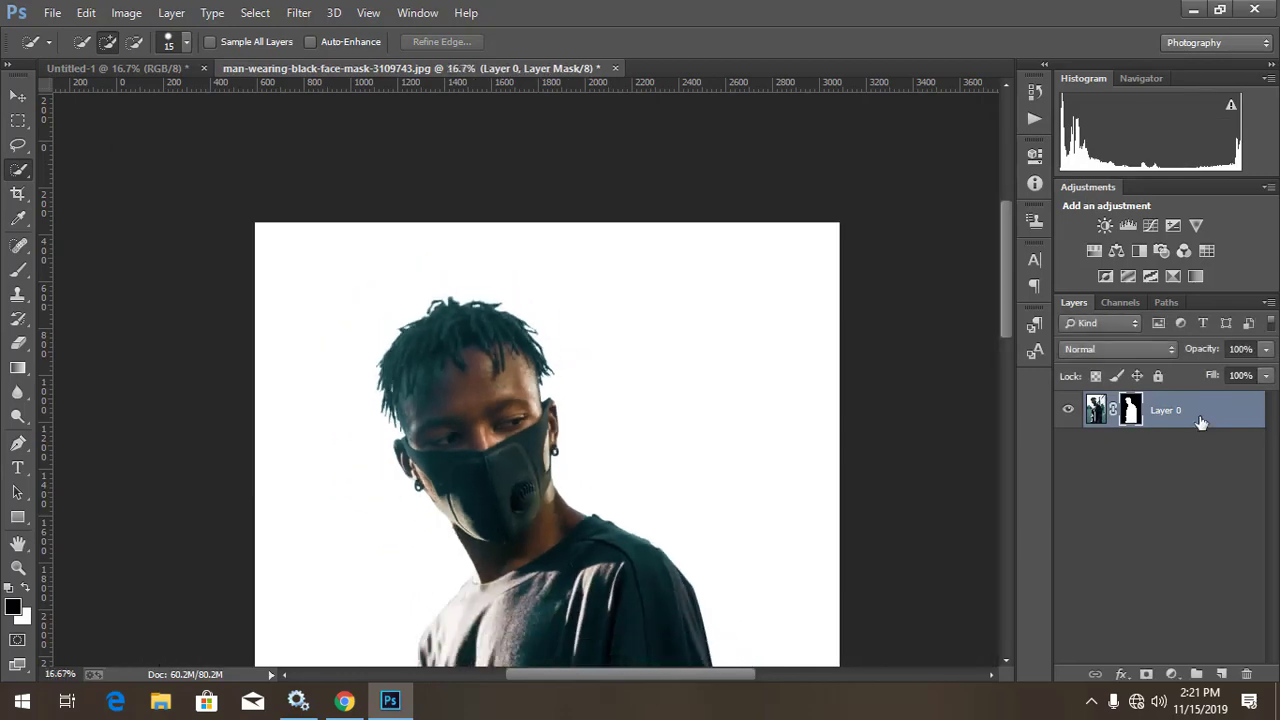
{"action": "key", "text": "ctrl+minus"}
{"action": "key", "text": "ctrl+minus"}
{"action": "key", "text": "ctrl+minus"}
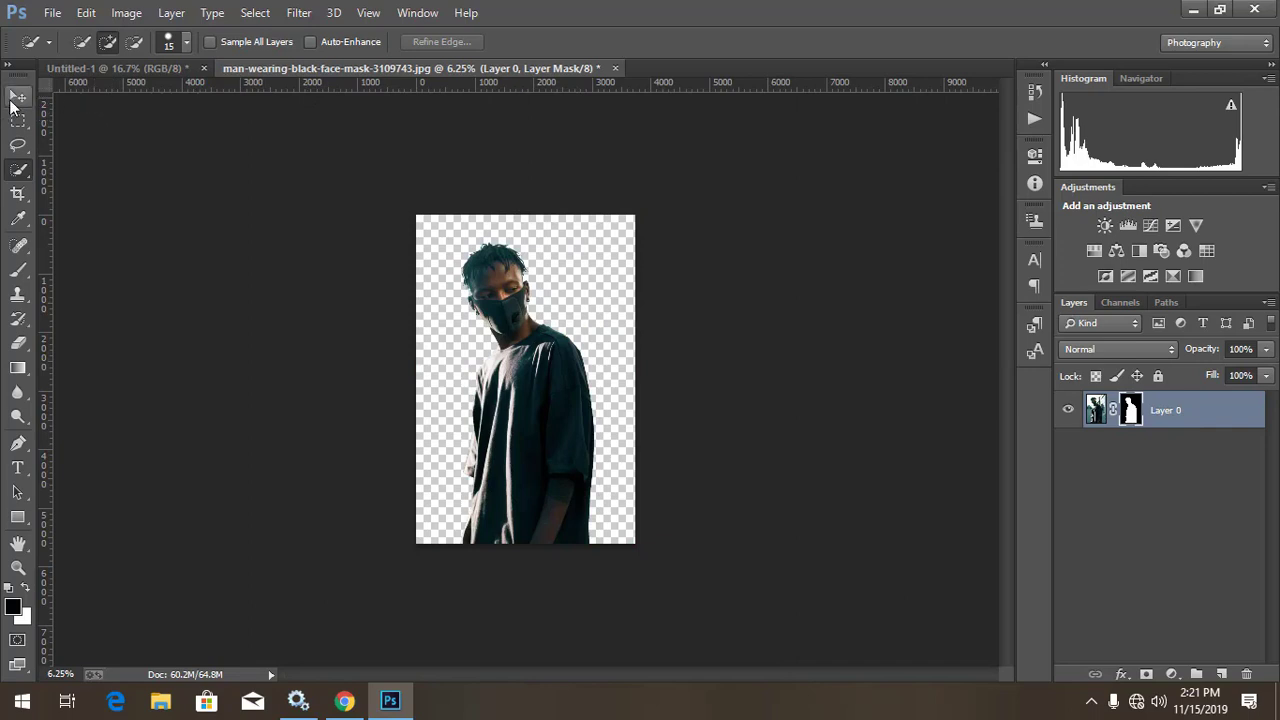
Drag the man cutout into Untitled-1 and shrink it to about 46%
{"action": "left_click", "coordinate": [17, 98]}
{"action": "mouse_move", "coordinate": [530, 405]}
{"action": "left_mouse_down"}
{"action": "mouse_move", "coordinate": [166, 76]}
{"action": "mouse_move", "coordinate": [540, 350]}
{"action": "mouse_move", "coordinate": [521, 399]}
{"action": "left_mouse_up"}
{"action": "key", "text": "ctrl+t"}
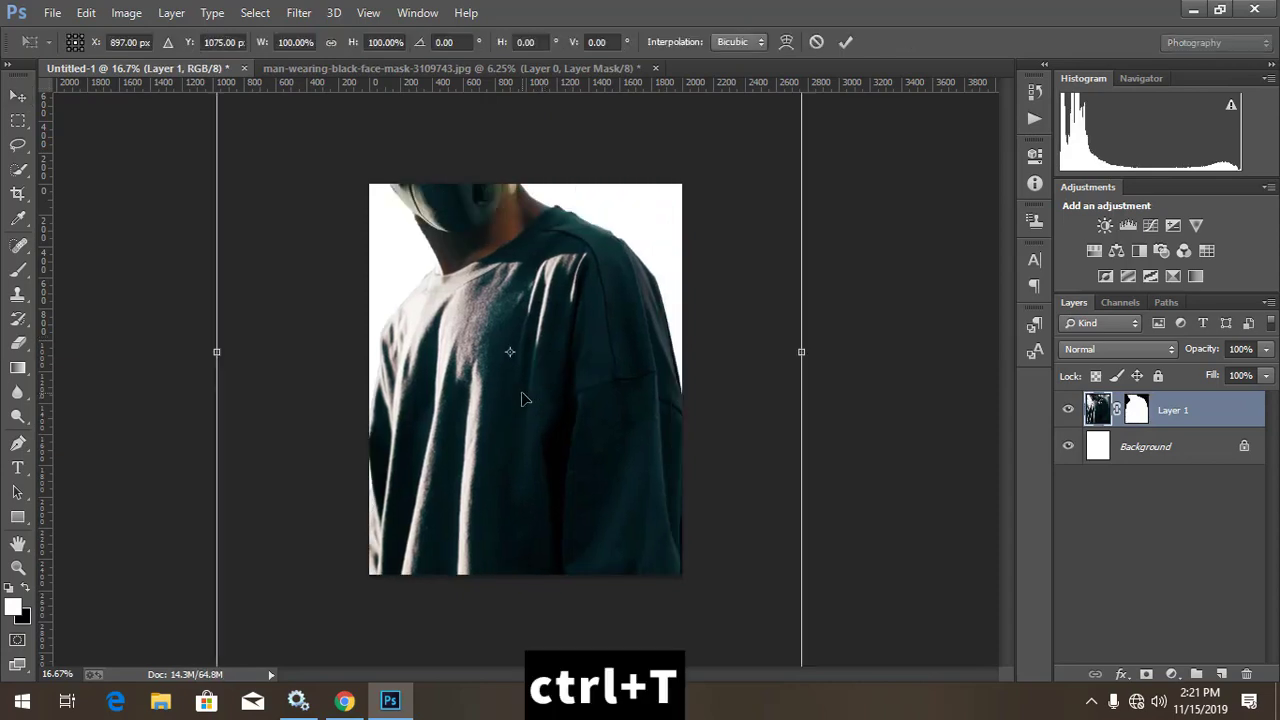
{"action": "scroll", "coordinate": [527, 393], "scroll_direction": "down", "scroll_amount": 3}
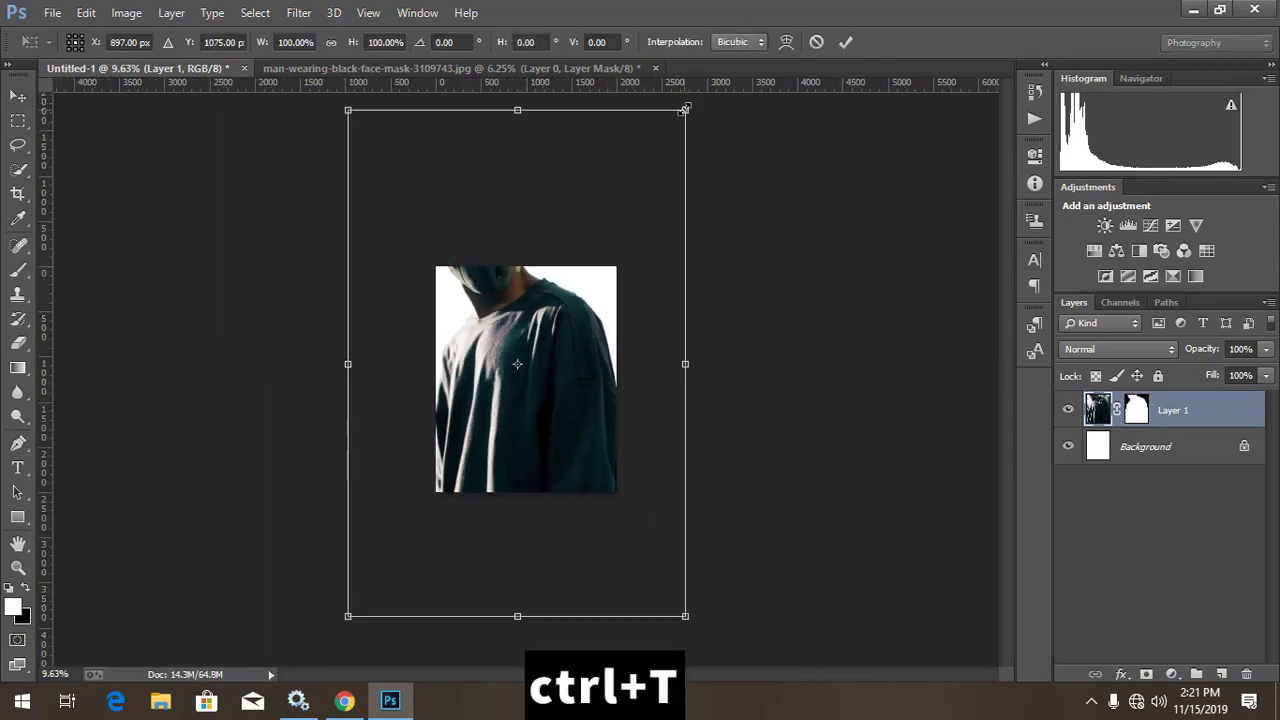
{"action": "left_click_drag", "start_coordinate": [685, 108], "coordinate": [570, 229]}
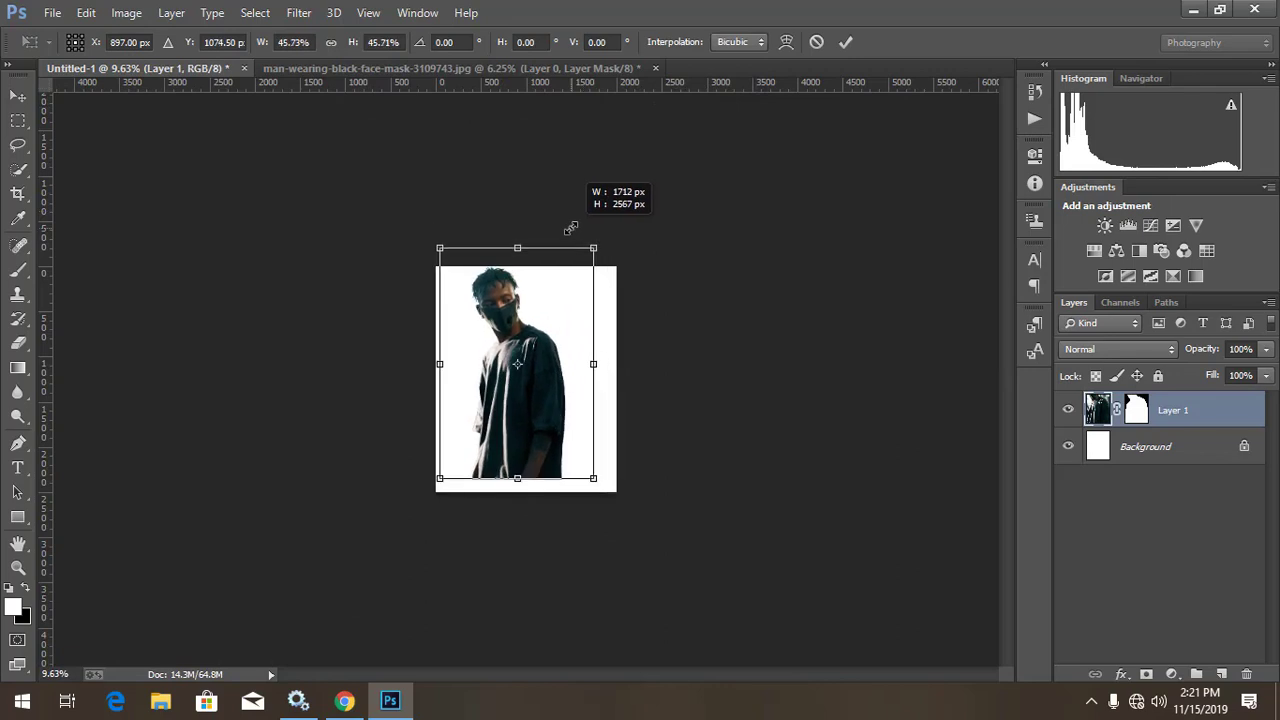
{"action": "left_click_drag", "start_coordinate": [556, 386], "coordinate": [562, 405]}
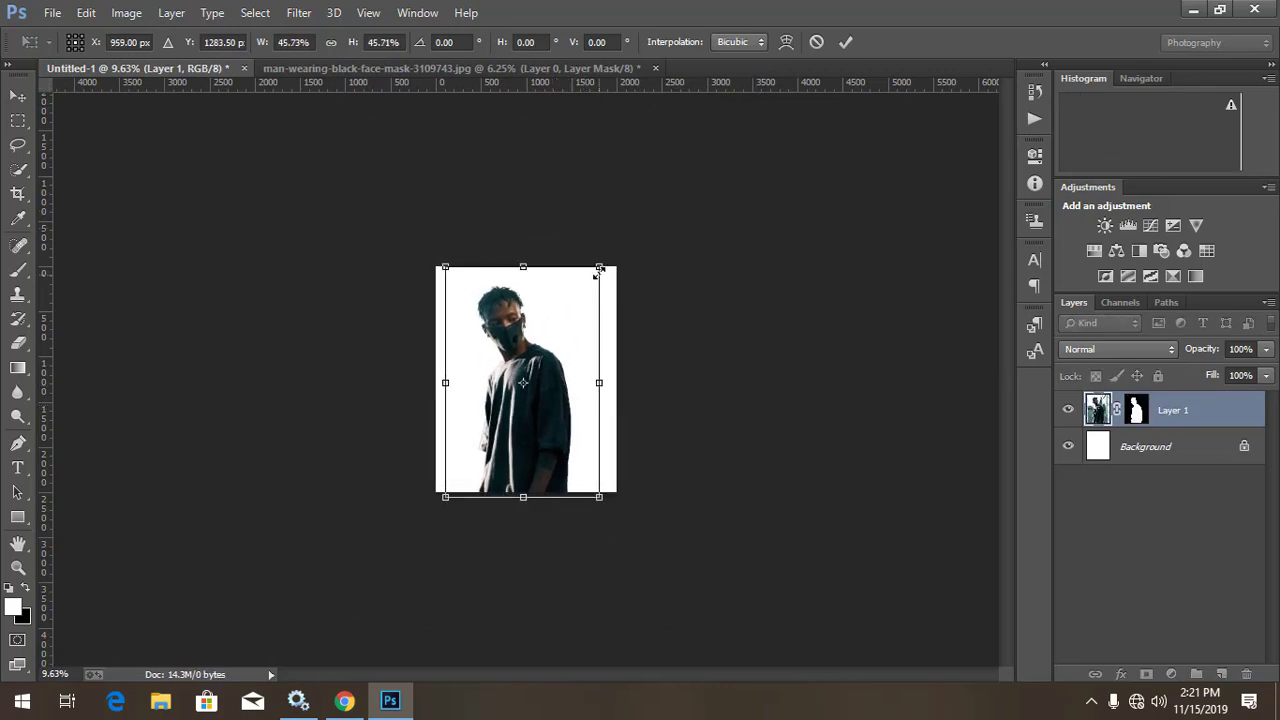
Scale the man photo back up to about 52%, reposition it and commit
{"action": "left_click_drag", "start_coordinate": [599, 269], "coordinate": [616, 254]}
{"action": "left_click_drag", "start_coordinate": [577, 410], "coordinate": [585, 410]}
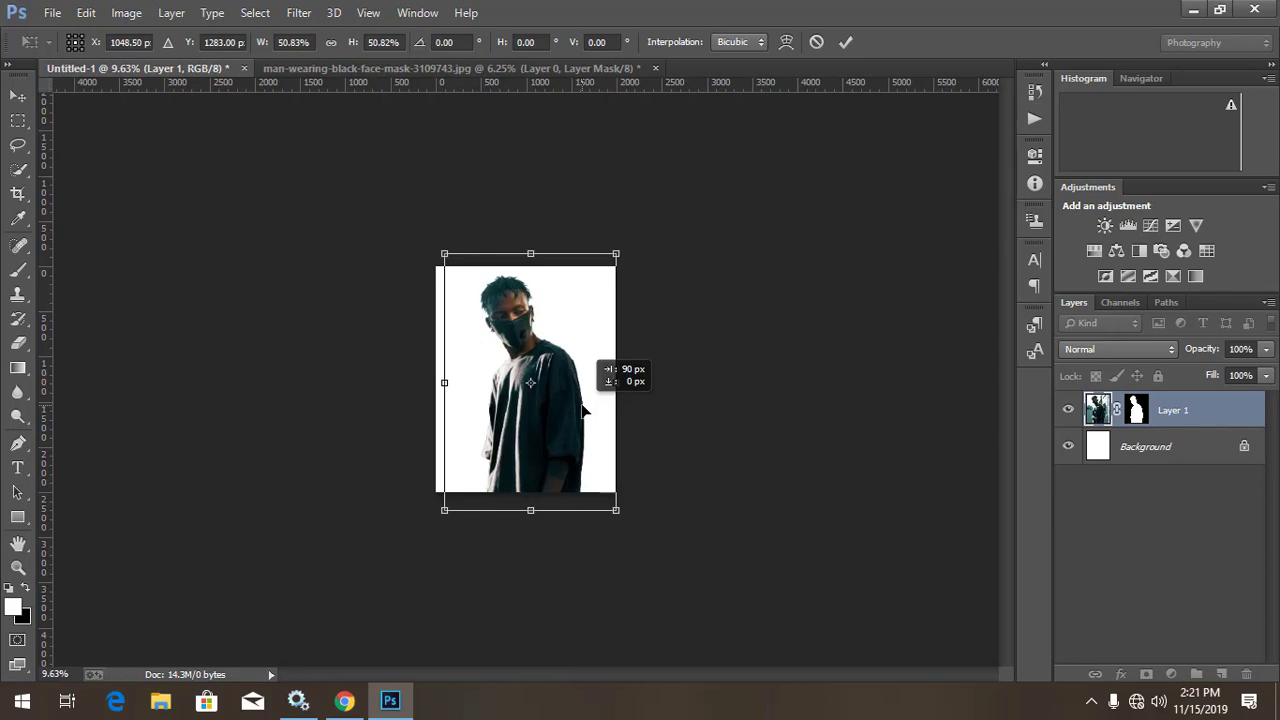
{"action": "left_click_drag", "start_coordinate": [616, 254], "coordinate": [623, 244]}
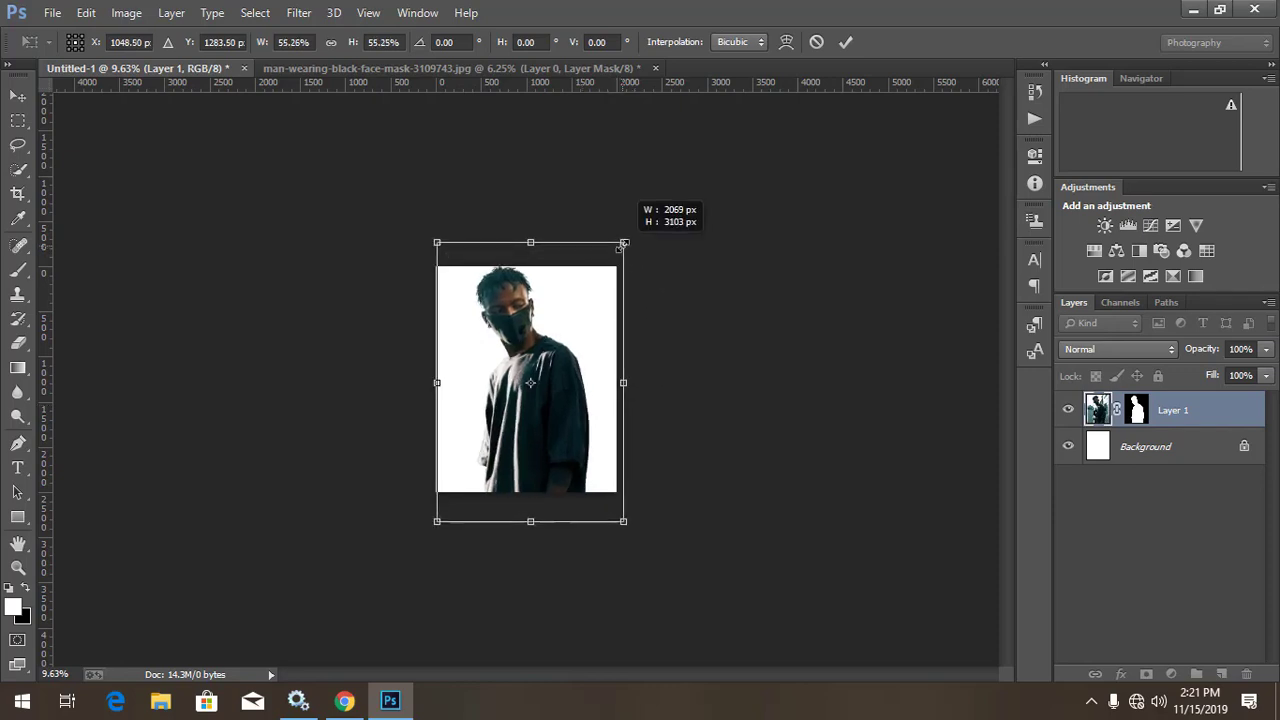
{"action": "left_click_drag", "start_coordinate": [585, 412], "coordinate": [584, 410]}
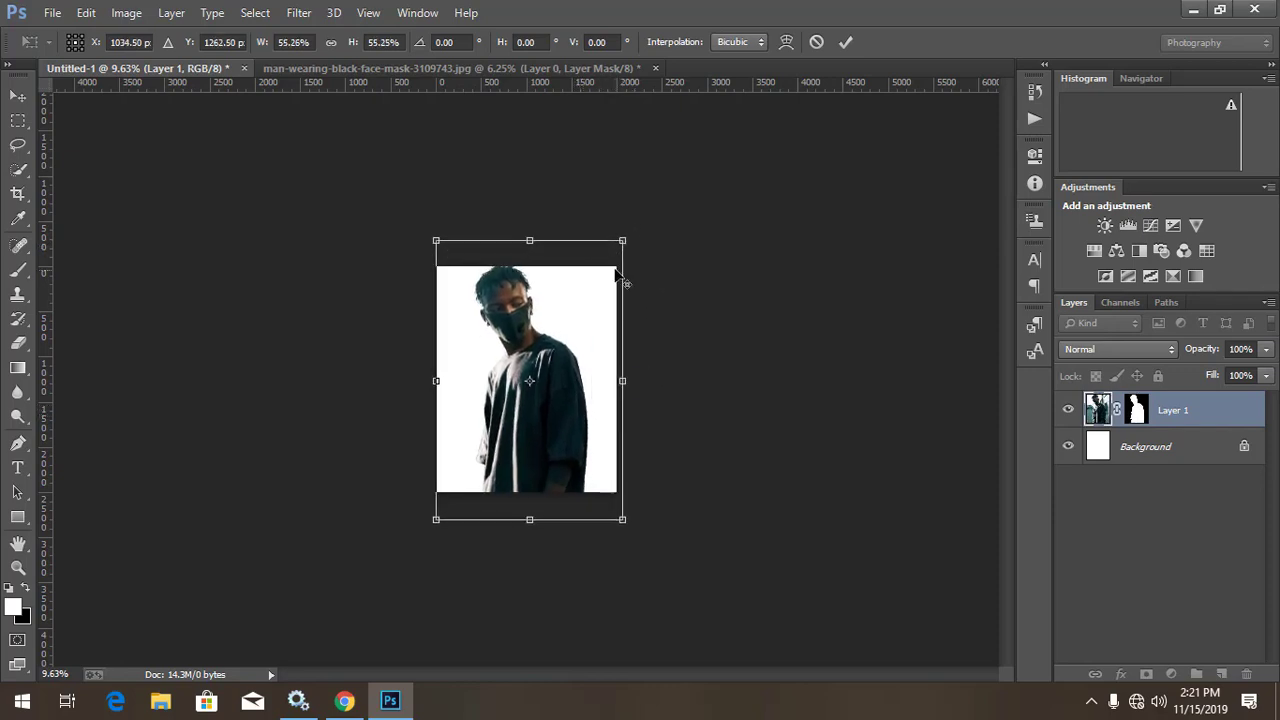
{"action": "left_click_drag", "start_coordinate": [623, 241], "coordinate": [617, 247]}
{"action": "scroll", "coordinate": [619, 254], "scroll_direction": "up", "scroll_amount": 3}
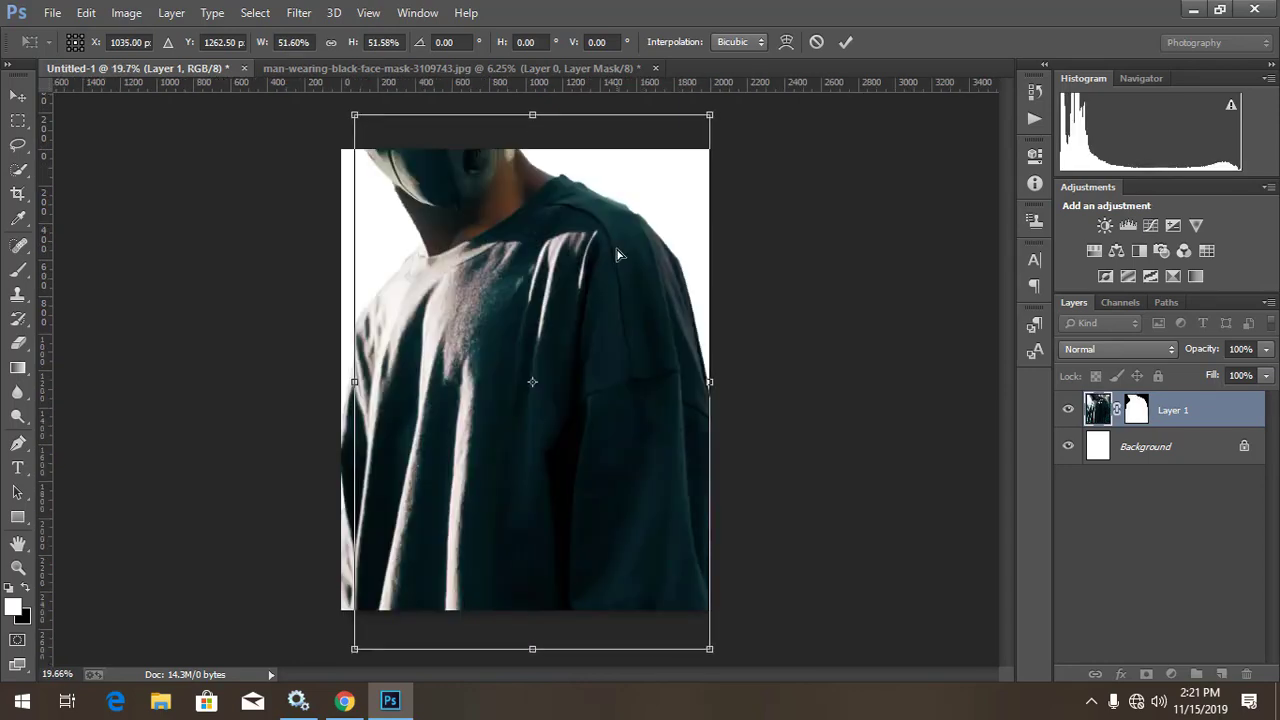
{"action": "left_click", "coordinate": [851, 43]}
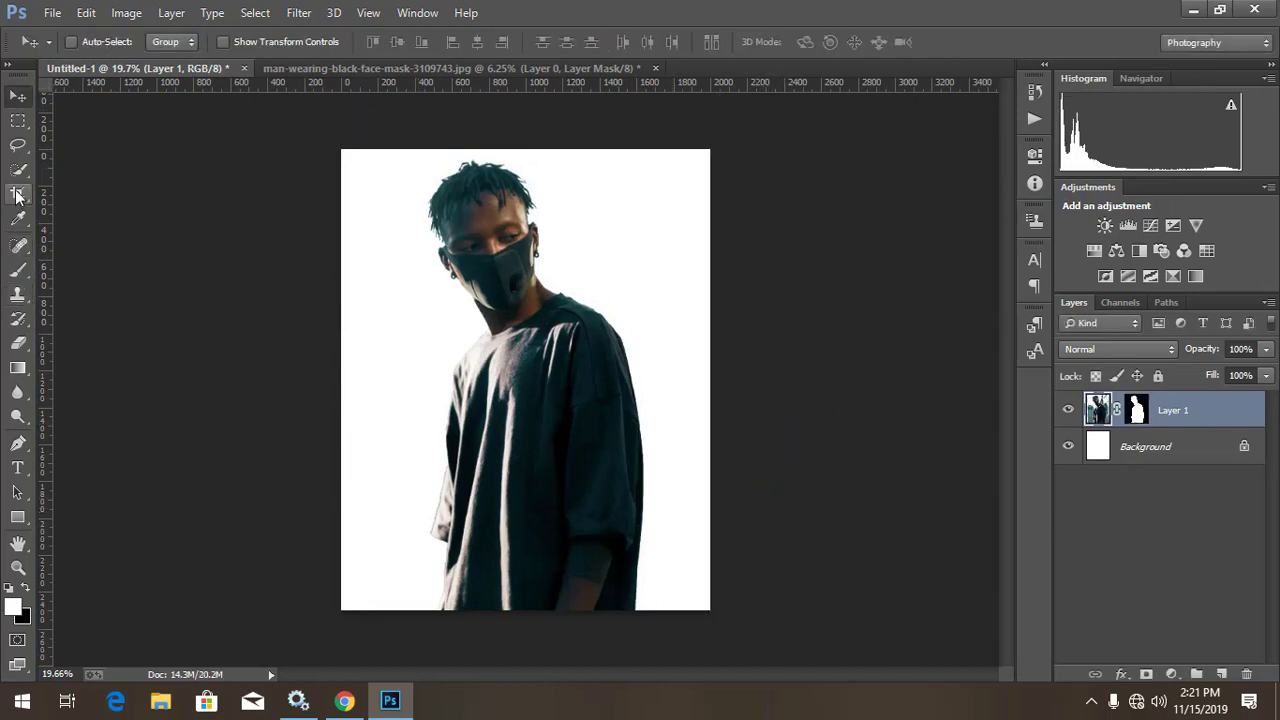
Apply the layer mask permanently to the man's layer
{"action": "left_click", "coordinate": [20, 123]}
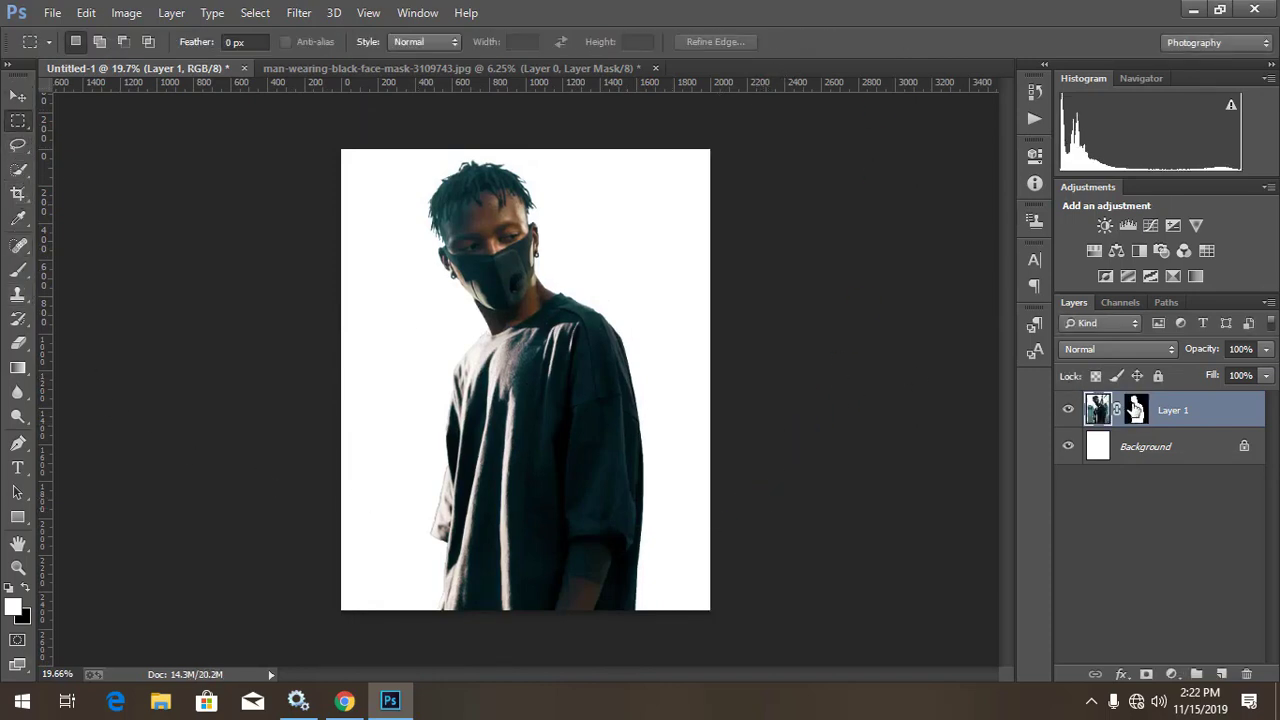
{"action": "right_click", "coordinate": [1135, 408]}
{"action": "left_click", "coordinate": [1126, 463]}
Erase a rectangular strip along the shirt bottom with a 600 px eraser at full opacity
{"action": "mouse_move", "coordinate": [443, 541]}
{"action": "left_mouse_down"}
{"action": "mouse_move", "coordinate": [645, 567]}
{"action": "mouse_move", "coordinate": [649, 639]}
{"action": "mouse_move", "coordinate": [650, 608]}
{"action": "left_mouse_up"}
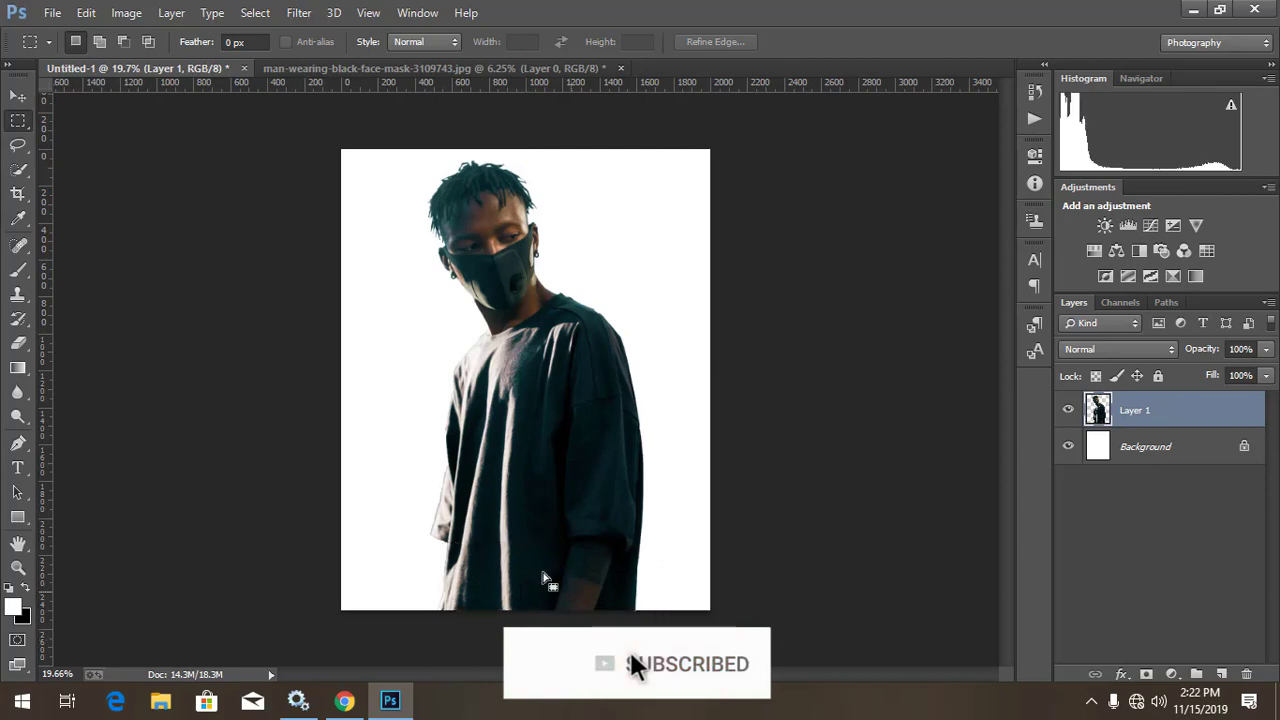
{"action": "left_click_drag", "start_coordinate": [428, 525], "coordinate": [671, 612]}
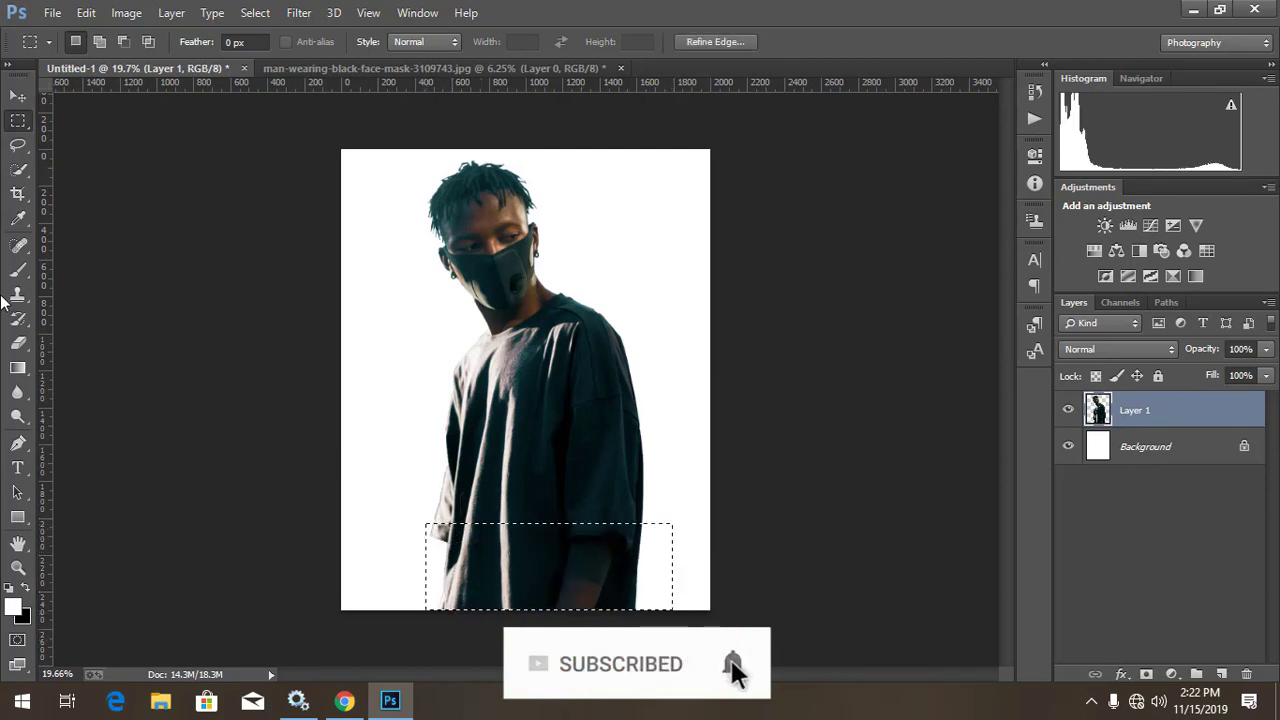
{"action": "key", "text": "e"}
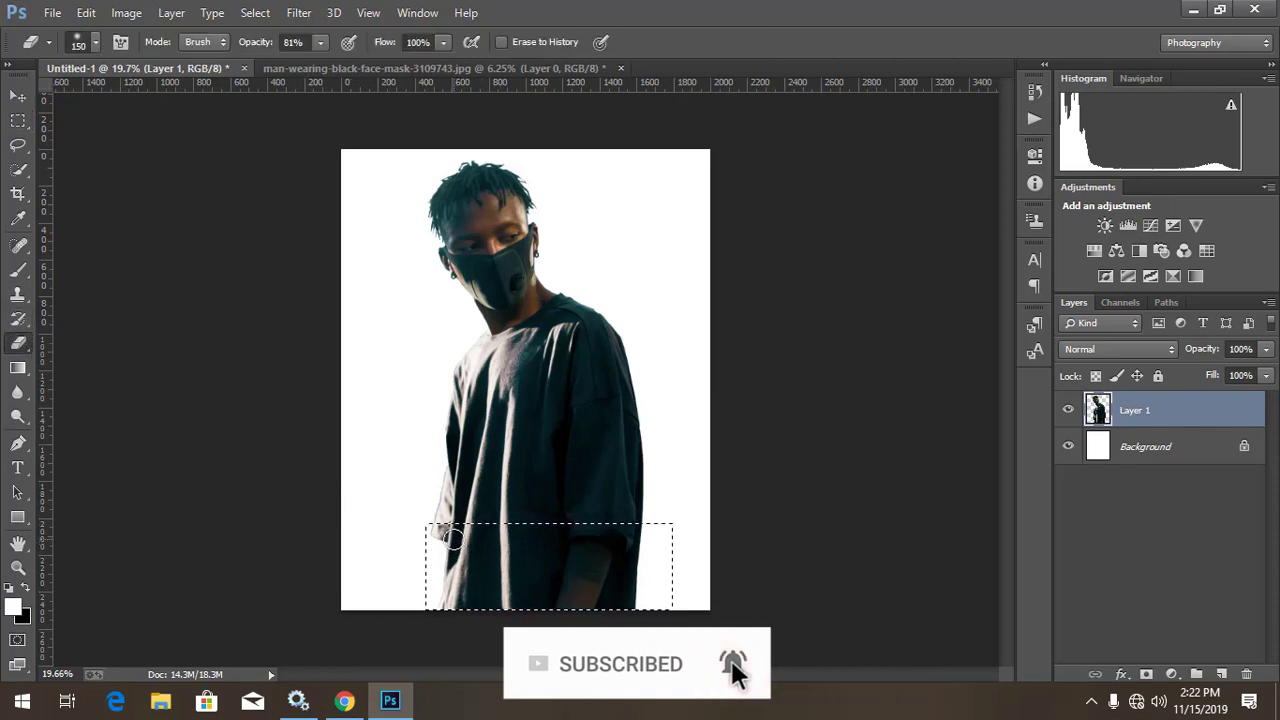
{"action": "key", "text": "bracketright"}
{"action": "key", "text": "bracketright"}
{"action": "key", "text": "bracketright"}
{"action": "left_click_drag", "start_coordinate": [423, 534], "coordinate": [620, 560]}
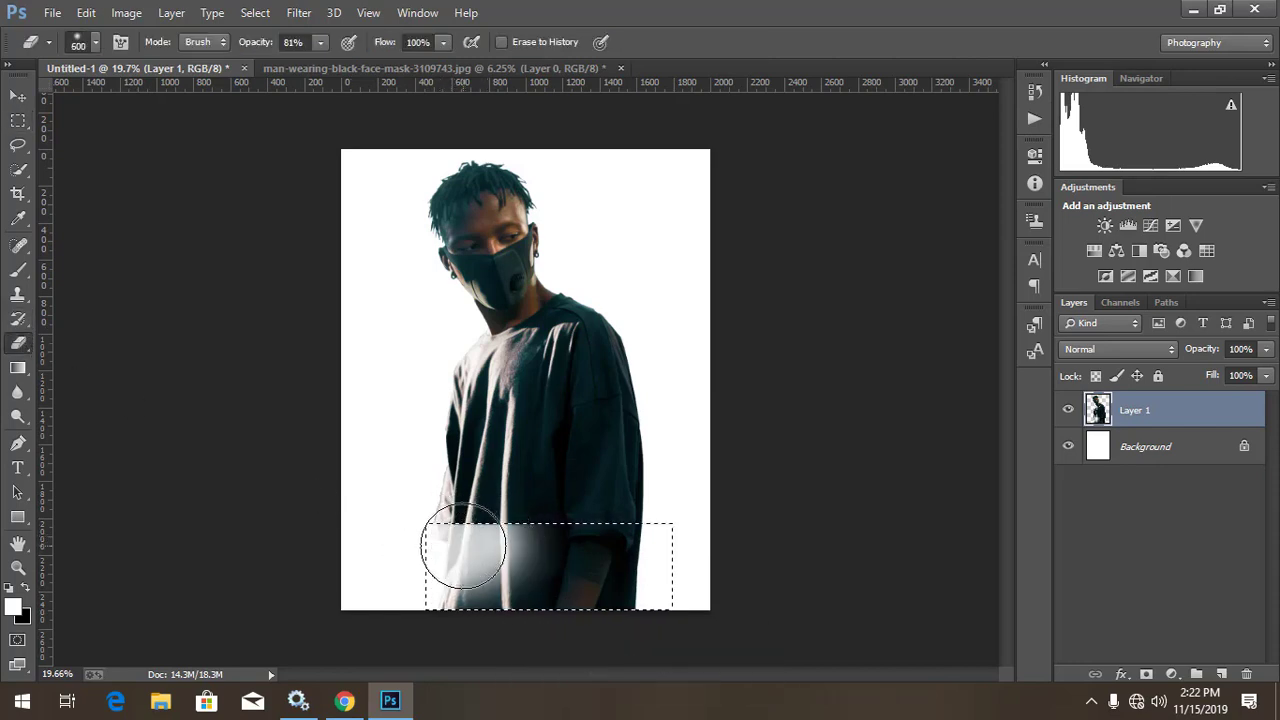
{"action": "left_click", "coordinate": [320, 42]}
{"action": "mouse_move", "coordinate": [457, 580]}
{"action": "left_mouse_down"}
{"action": "mouse_move", "coordinate": [471, 563]}
{"action": "mouse_move", "coordinate": [640, 560]}
{"action": "left_mouse_up"}
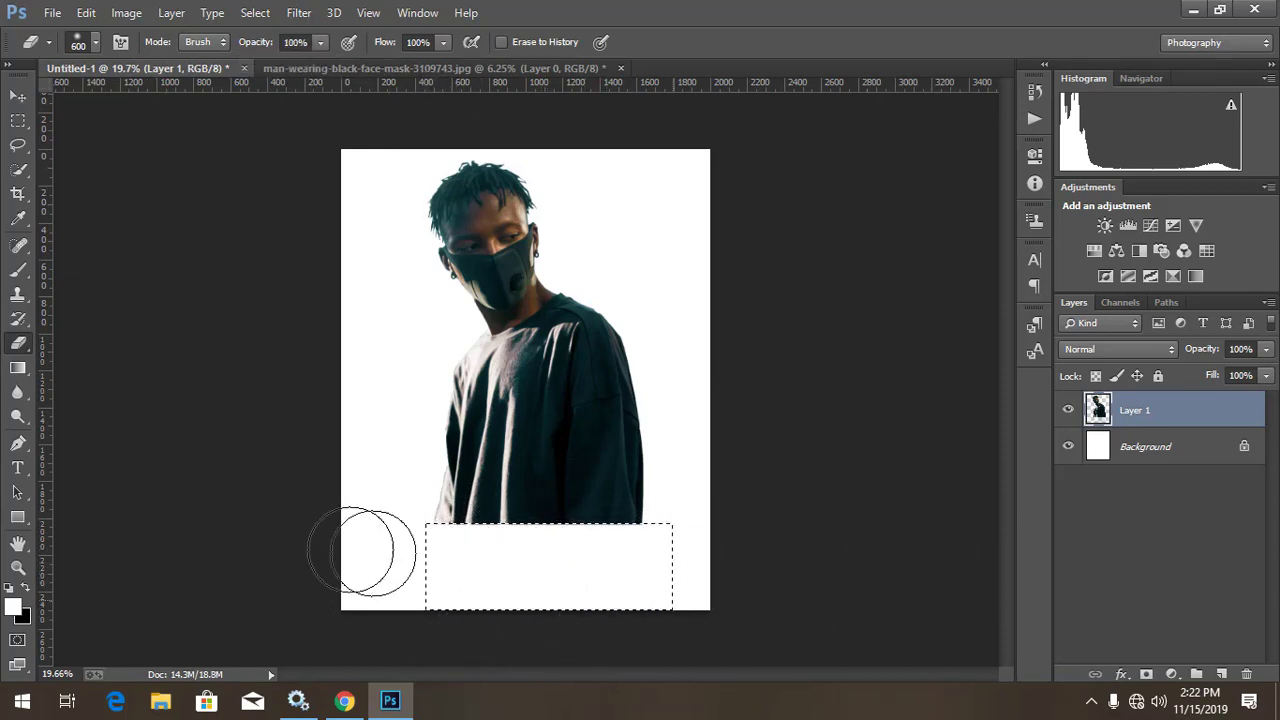
{"action": "key", "text": "ctrl+d"}
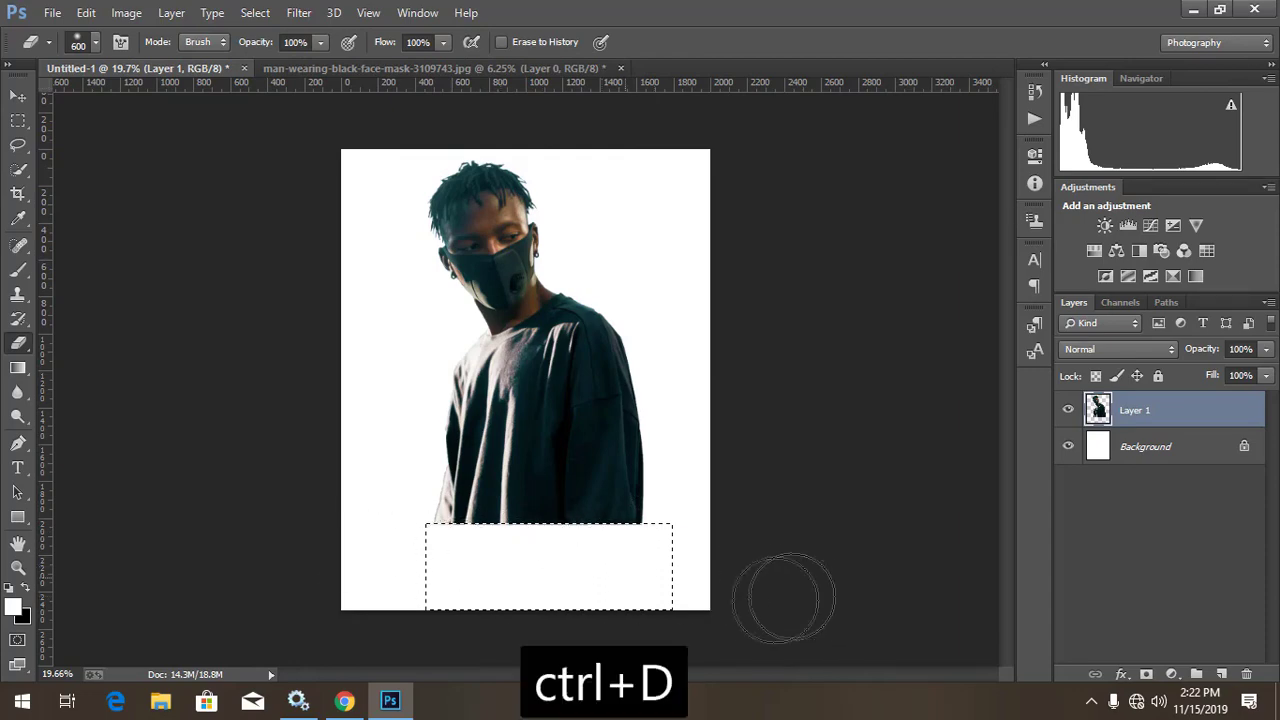
{"action": "left_click", "coordinate": [52, 14]}
Open 36187-4-city-transparent-picture.png and move the skyline into Untitled-1 as Layer 2
{"action": "left_click", "coordinate": [62, 51]}
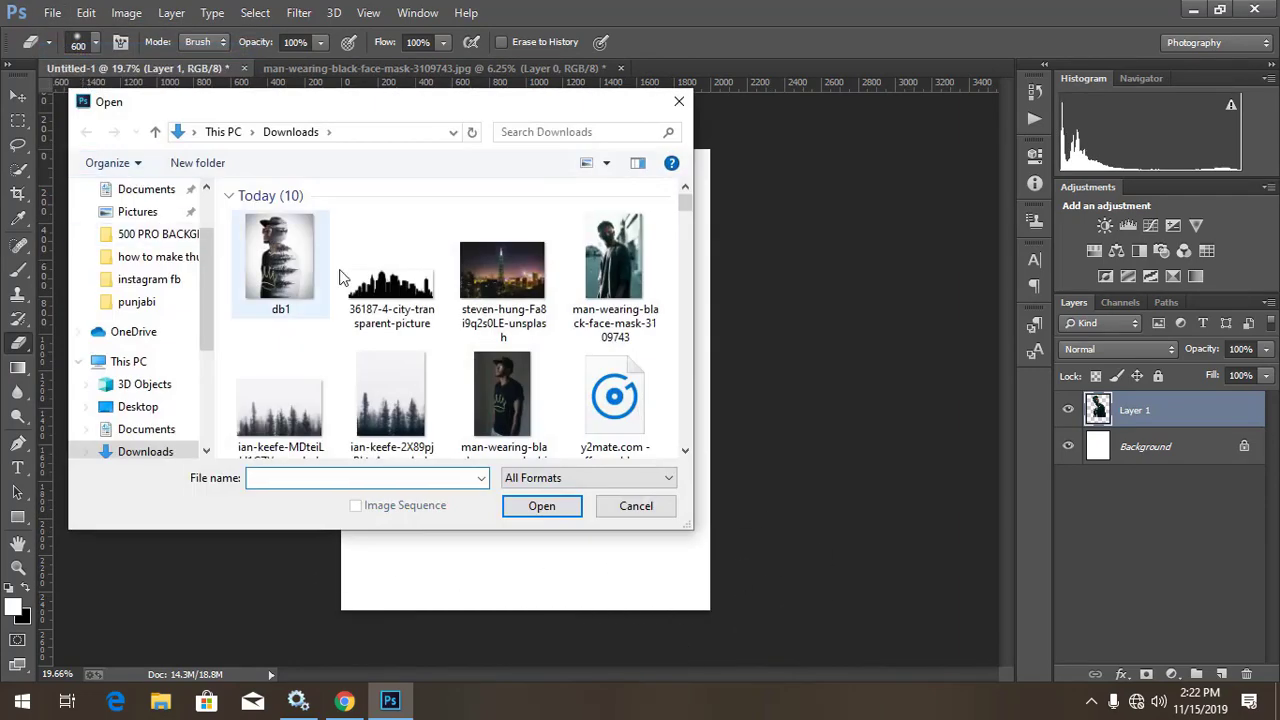
{"action": "double_click", "coordinate": [400, 268]}
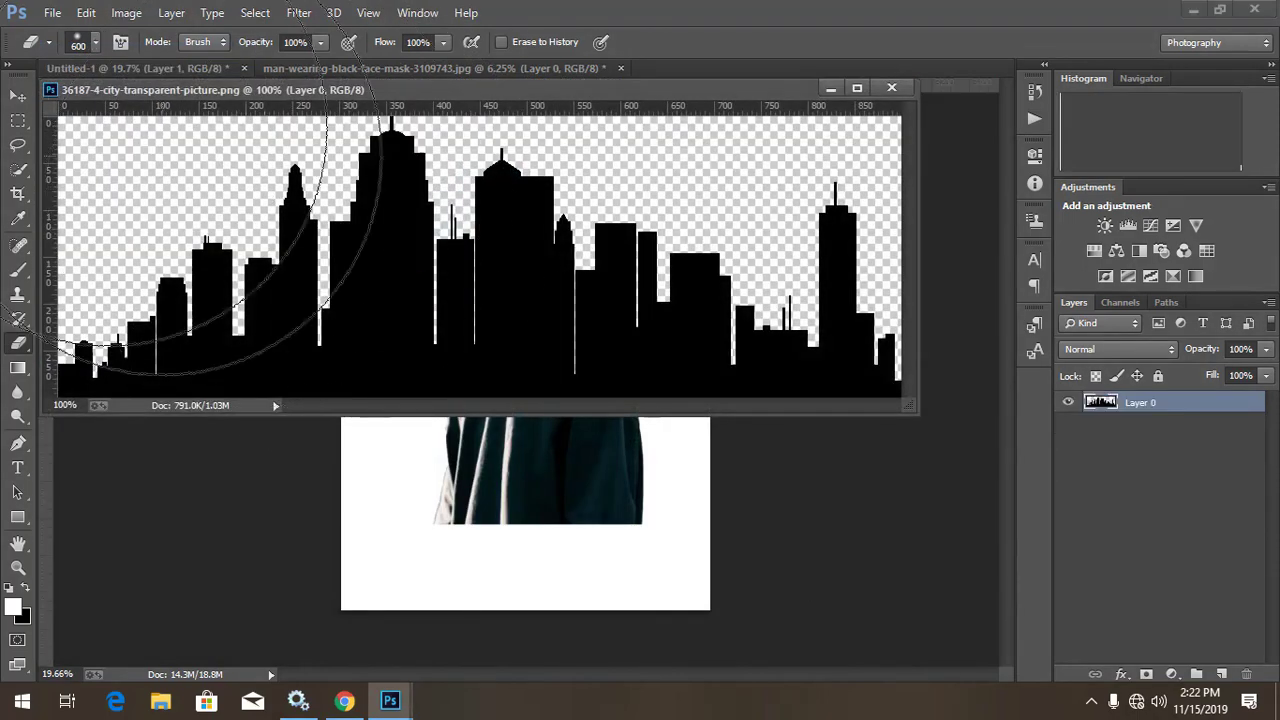
{"action": "key", "text": "v"}
{"action": "left_click_drag", "start_coordinate": [455, 350], "coordinate": [480, 525]}
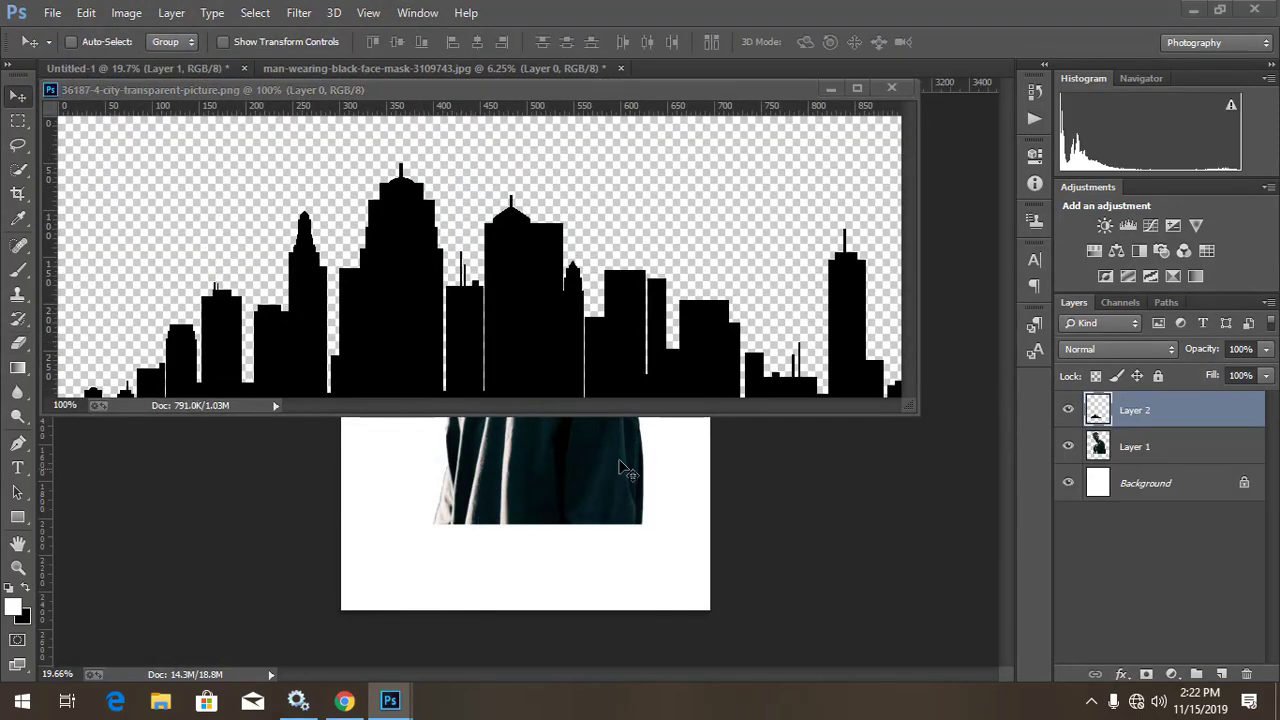
{"action": "left_click", "coordinate": [891, 89]}
{"action": "key", "text": "ctrl+t"}
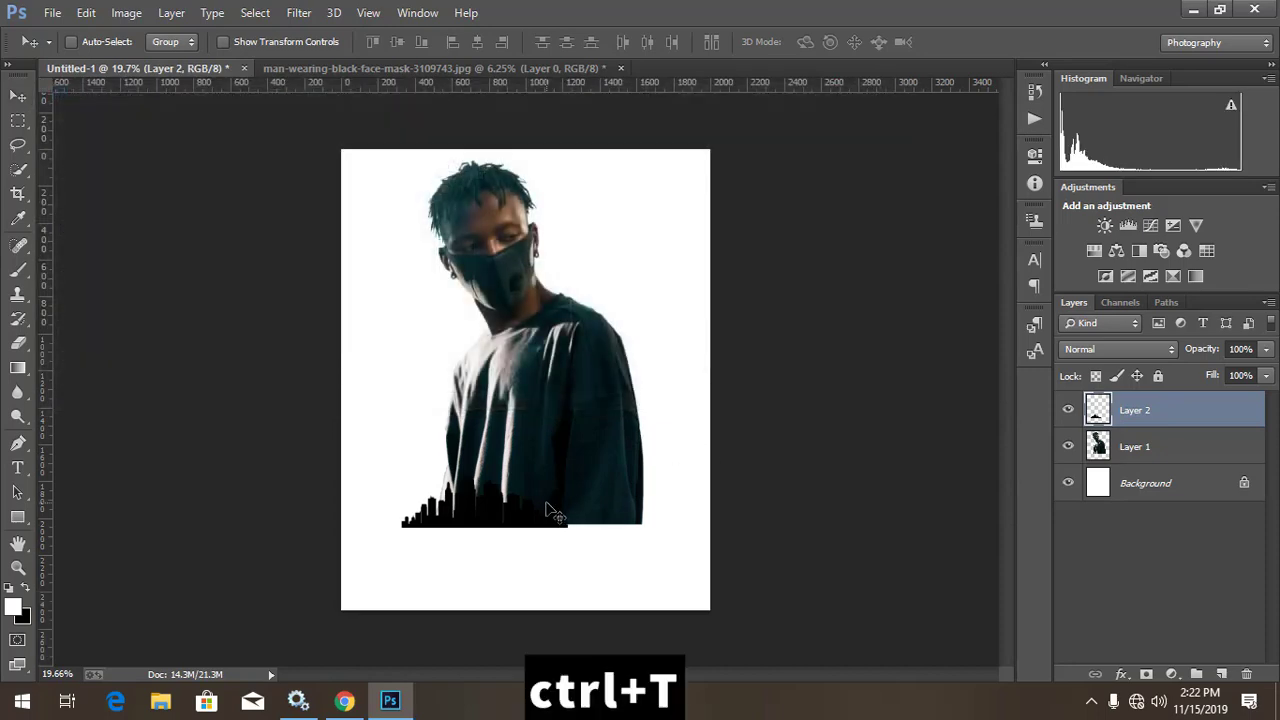
Enlarge the skyline to about 140% and flip it horizontally and vertically
{"action": "left_click_drag", "start_coordinate": [535, 512], "coordinate": [568, 520]}
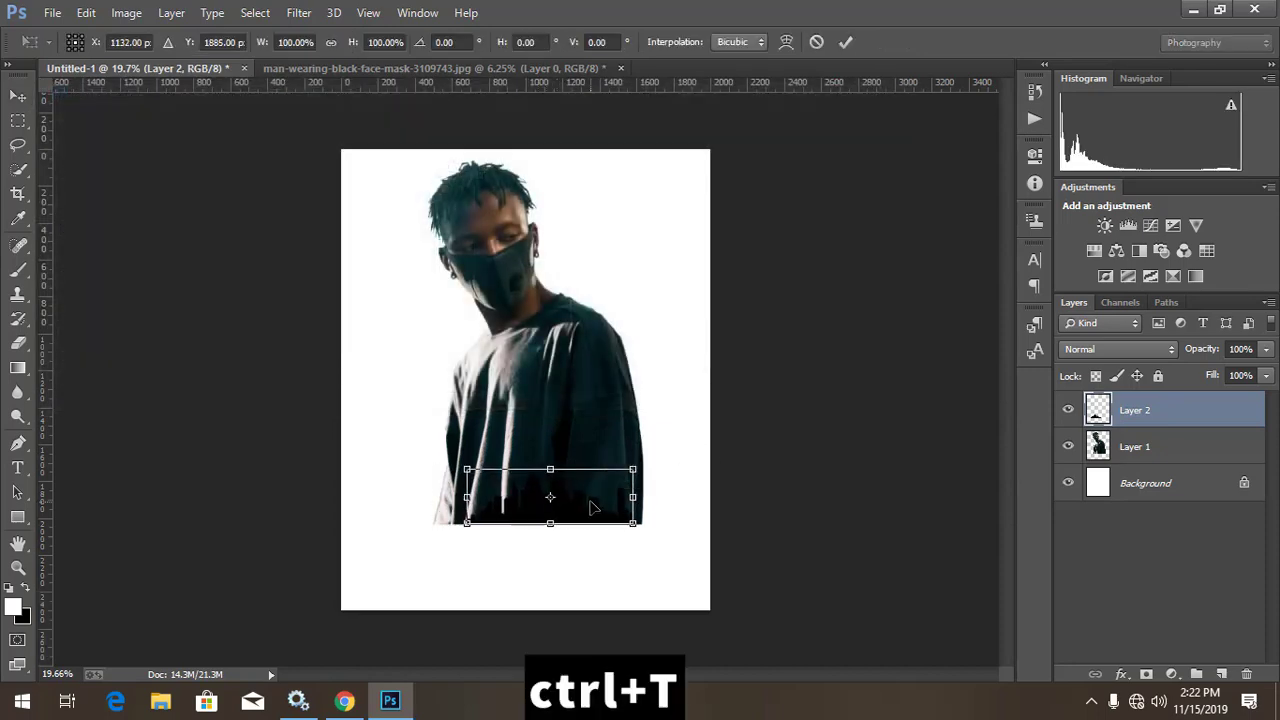
{"action": "left_click_drag", "start_coordinate": [600, 480], "coordinate": [660, 446]}
{"action": "right_click", "coordinate": [608, 518]}
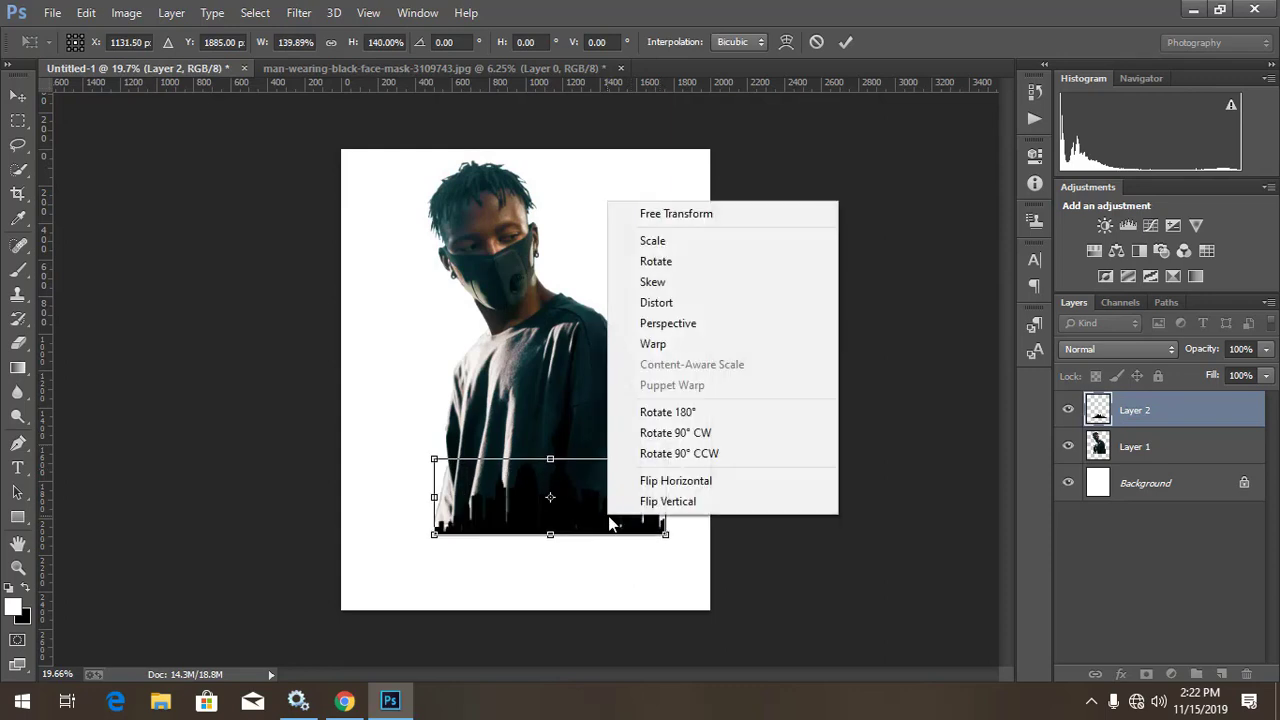
{"action": "left_click", "coordinate": [658, 483]}
{"action": "right_click", "coordinate": [626, 508]}
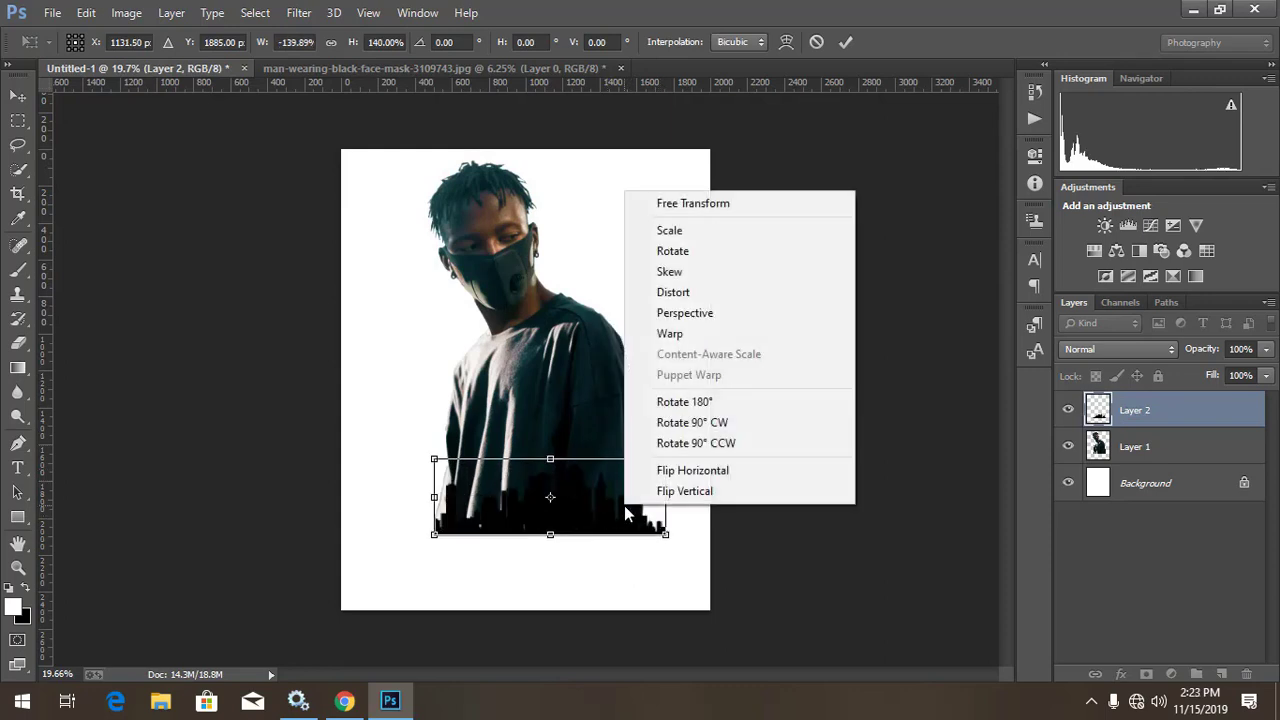
{"action": "left_click", "coordinate": [657, 497]}
Move the inverted skyline below the shirt, widen it to 168% and commit
{"action": "left_click_drag", "start_coordinate": [603, 513], "coordinate": [607, 561]}
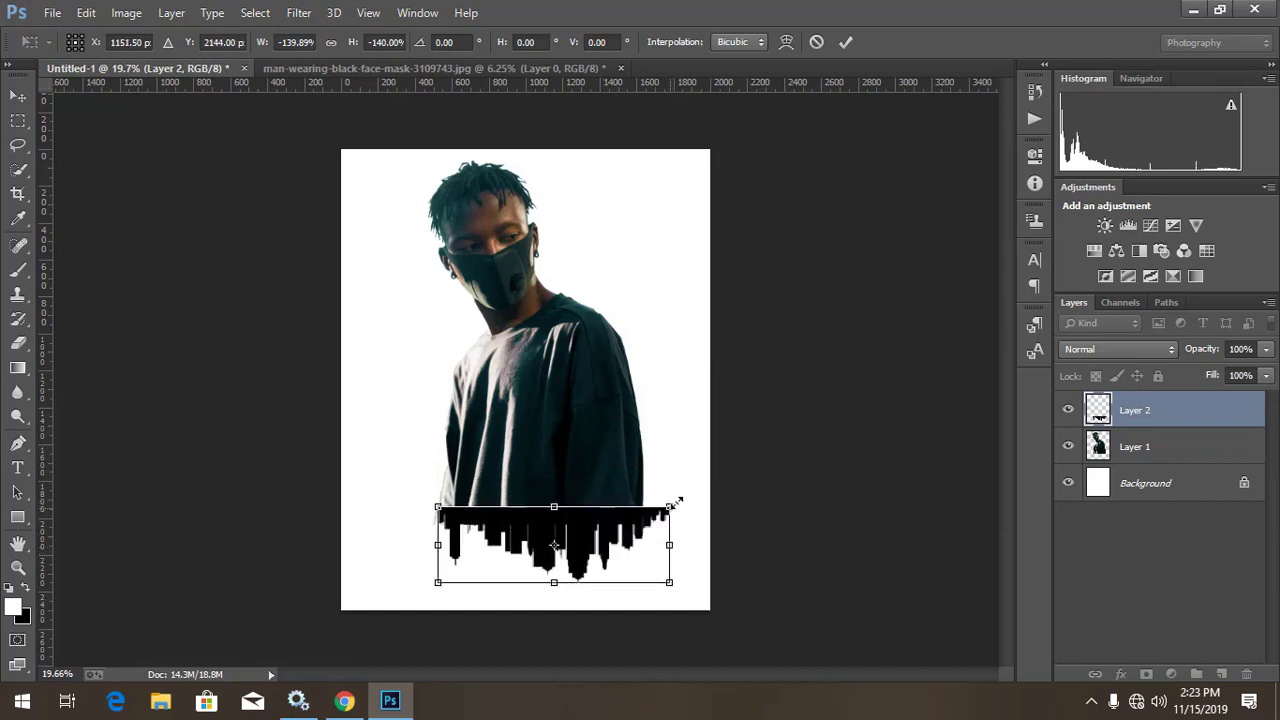
{"action": "left_click_drag", "start_coordinate": [676, 500], "coordinate": [689, 500]}
{"action": "left_click_drag", "start_coordinate": [632, 540], "coordinate": [619, 549]}
{"action": "left_click_drag", "start_coordinate": [669, 509], "coordinate": [674, 508]}
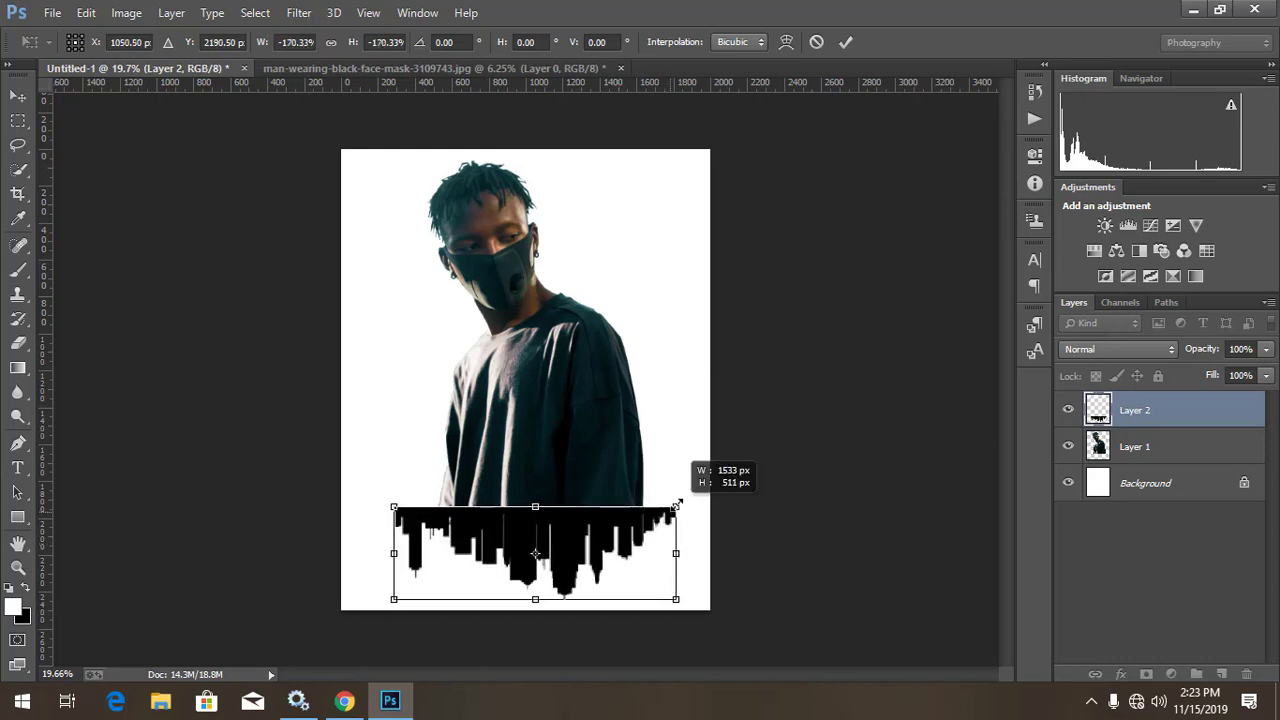
{"action": "left_click", "coordinate": [845, 41]}
Nudge the skyline down slightly and lower Layer 2 opacity to 66%
{"action": "scroll", "coordinate": [543, 555], "scroll_direction": "up", "scroll_amount": 3}
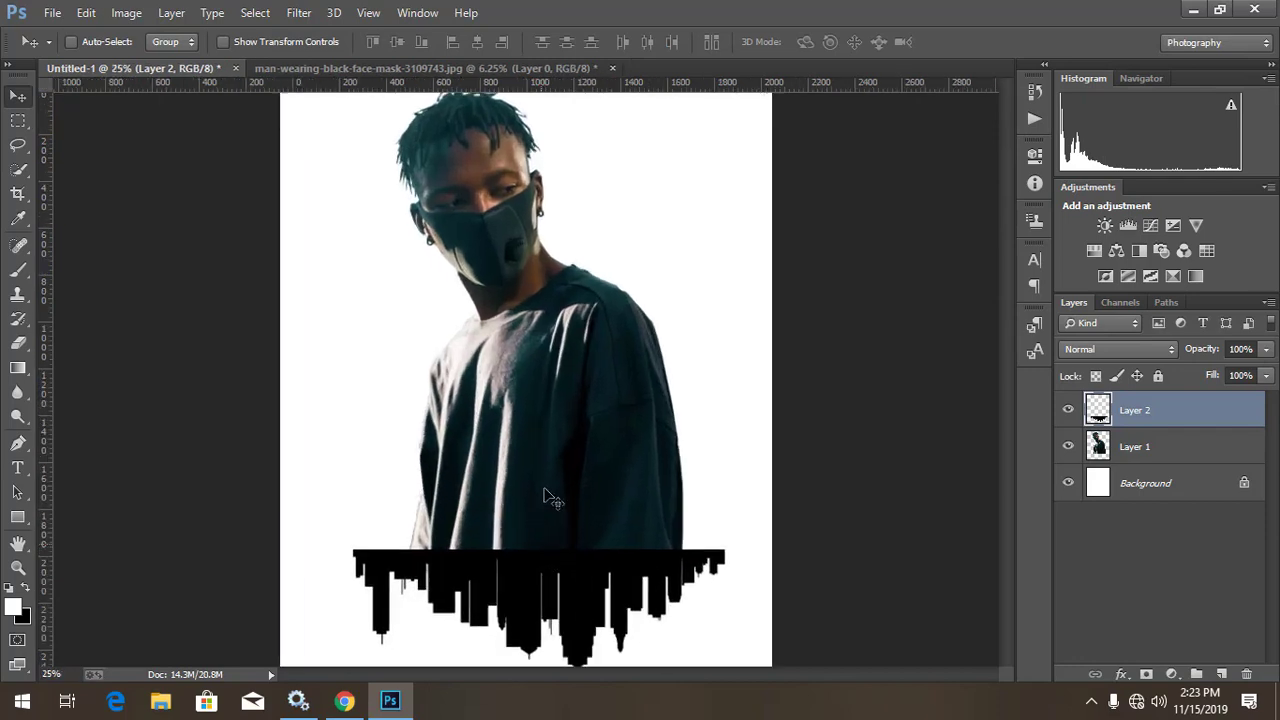
{"action": "left_click_drag", "start_coordinate": [537, 405], "coordinate": [538, 422]}
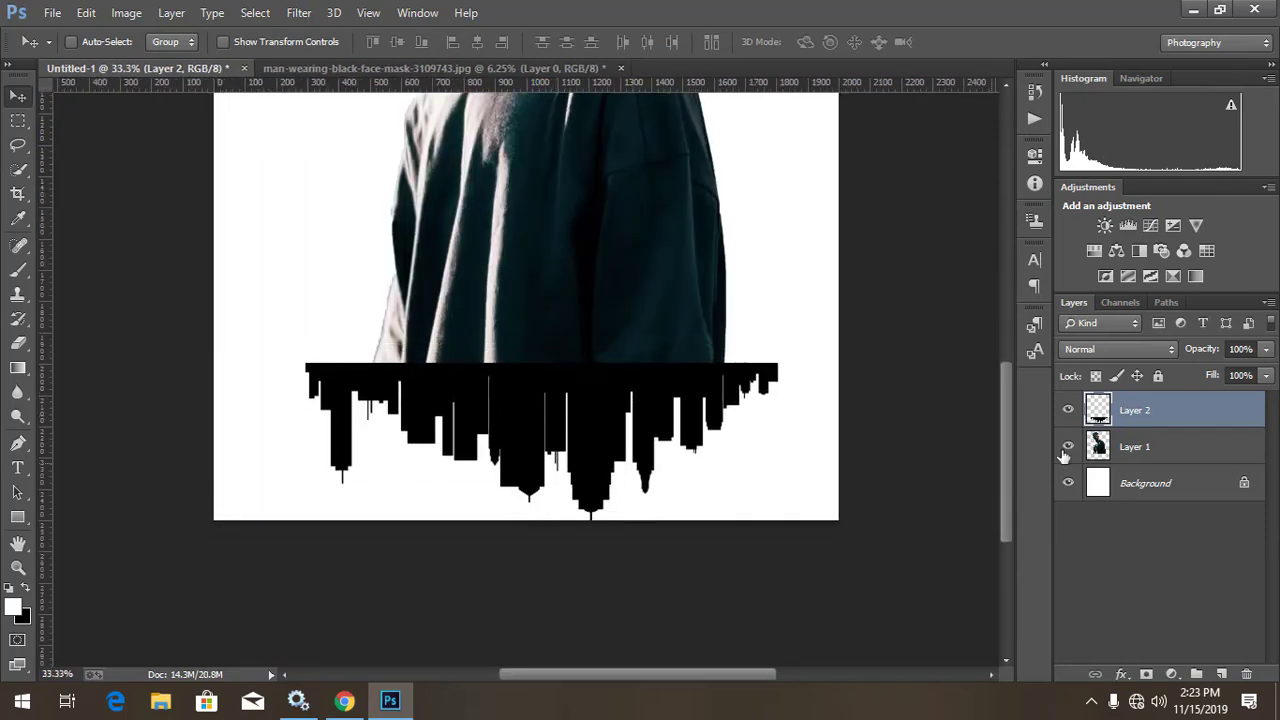
{"action": "left_click_drag", "start_coordinate": [1264, 350], "coordinate": [1229, 374]}
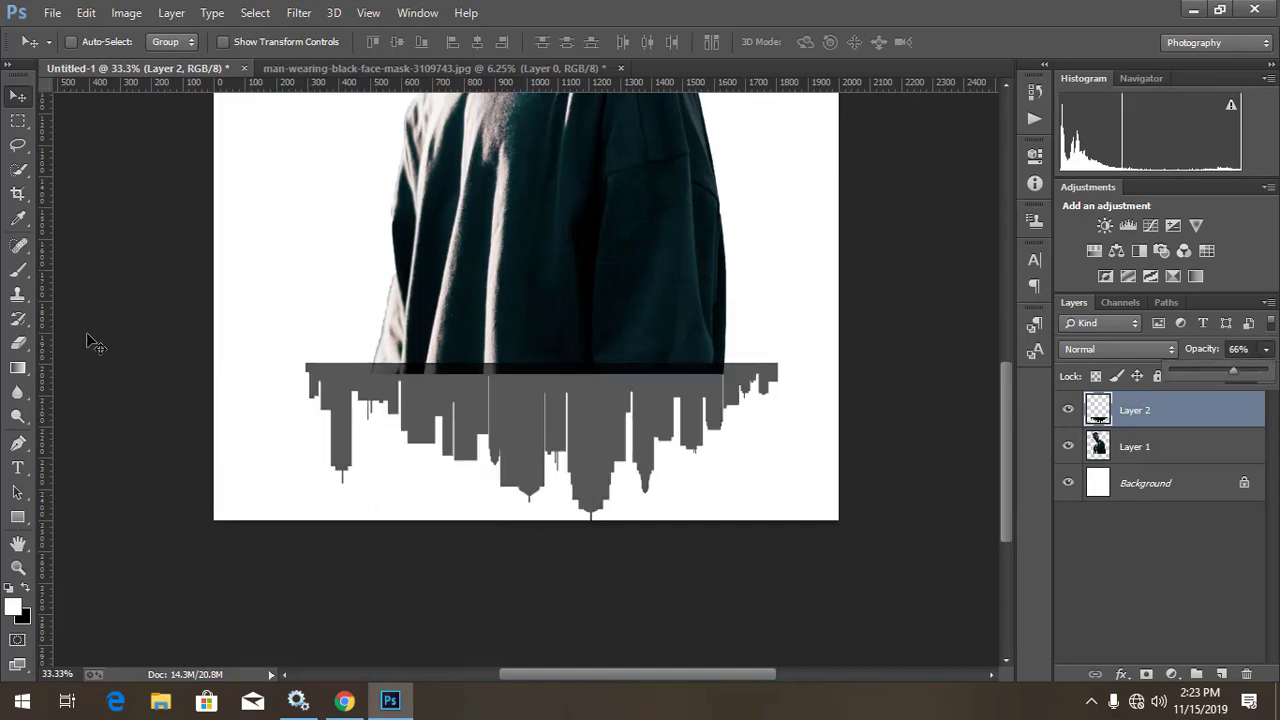
Erase the stray grey blocks and top-left edge of the skyline with a size-90 eraser
{"action": "left_click", "coordinate": [18, 343]}
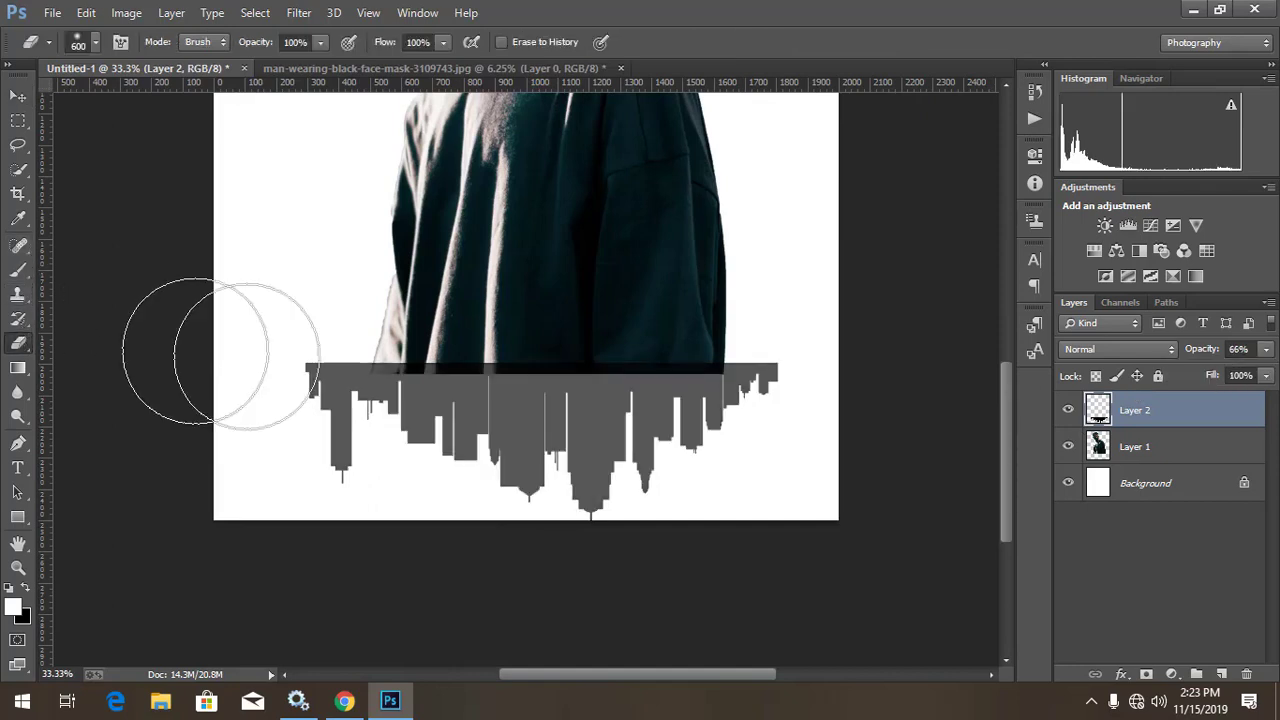
{"action": "key", "text": "bracketleft"}
{"action": "key", "text": "bracketleft"}
{"action": "key", "text": "bracketleft"}
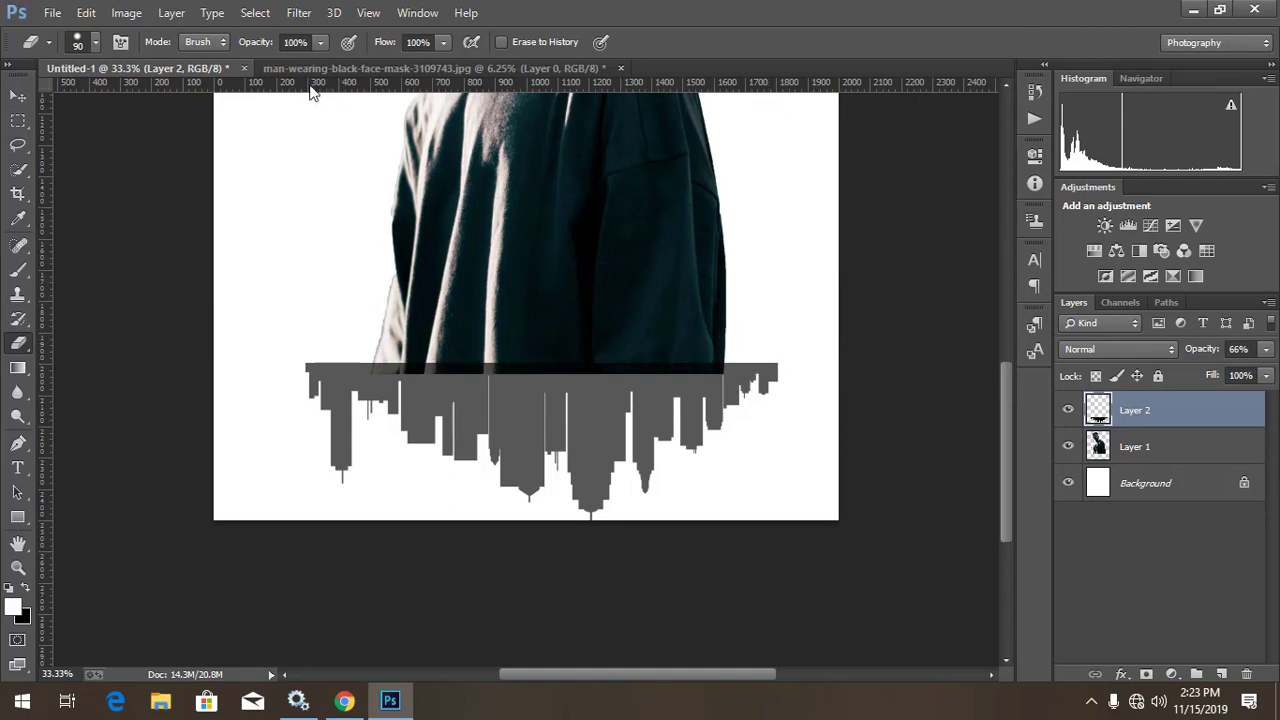
{"action": "left_click", "coordinate": [78, 42]}
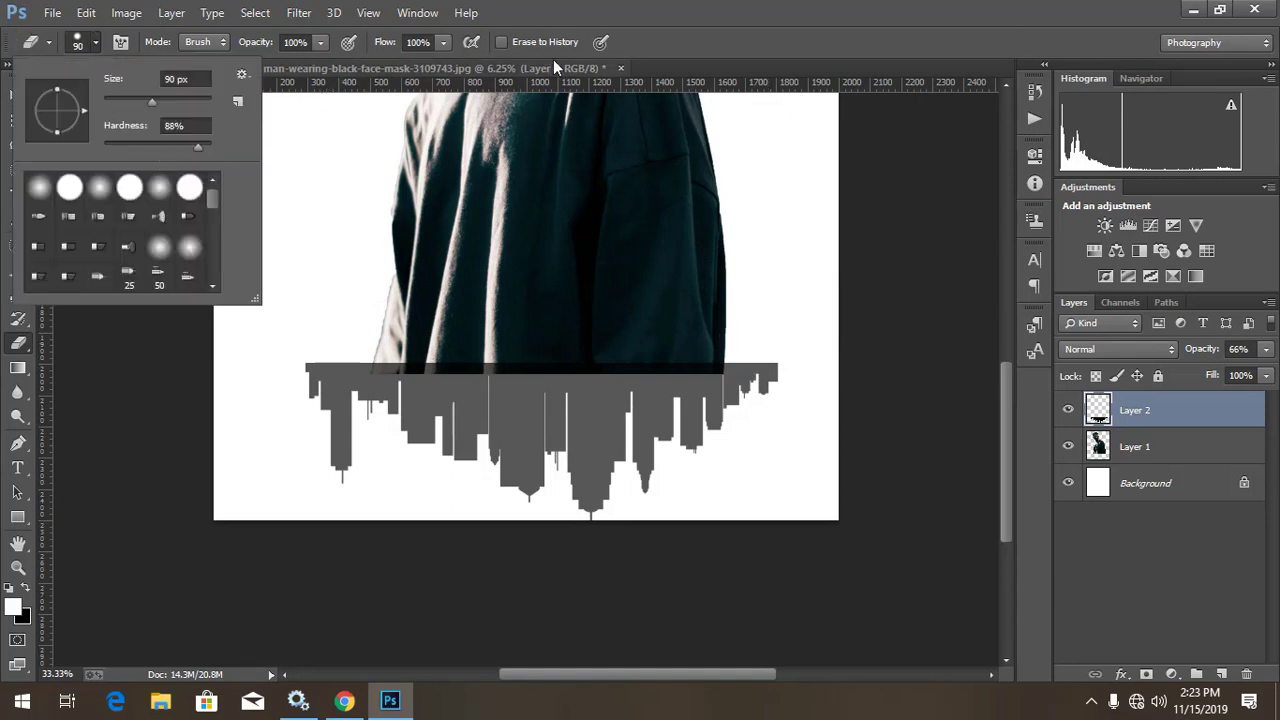
{"action": "left_click", "coordinate": [781, 40]}
{"action": "left_click", "coordinate": [746, 373]}
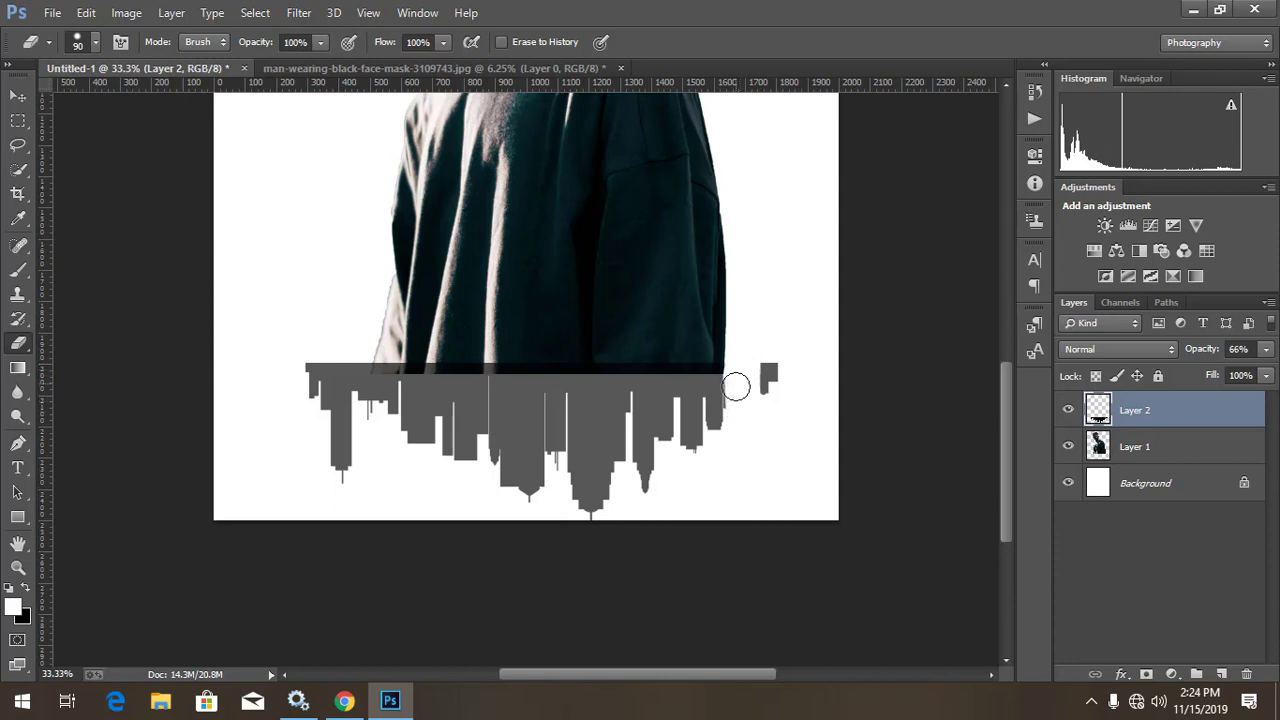
{"action": "left_click_drag", "start_coordinate": [739, 415], "coordinate": [768, 405]}
{"action": "mouse_move", "coordinate": [357, 347]}
{"action": "left_mouse_down"}
{"action": "mouse_move", "coordinate": [351, 408]}
{"action": "mouse_move", "coordinate": [317, 374]}
{"action": "mouse_move", "coordinate": [309, 412]}
{"action": "mouse_move", "coordinate": [341, 447]}
{"action": "left_mouse_up"}
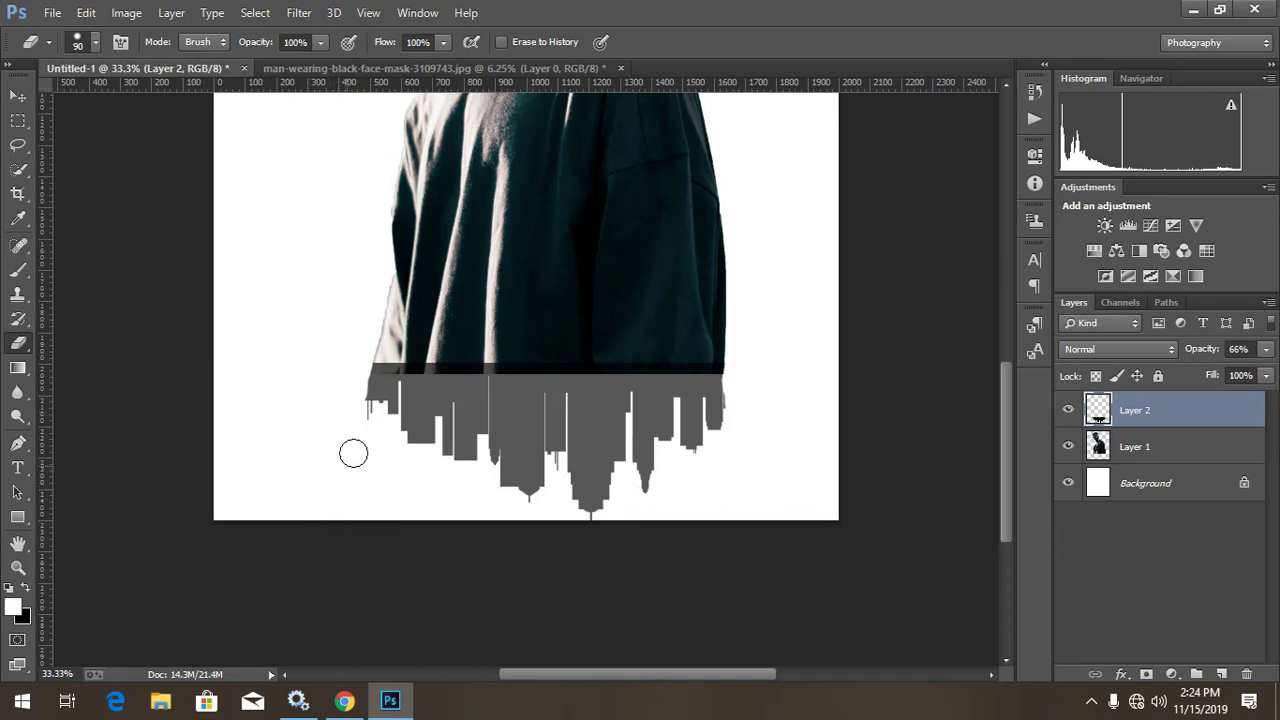
Return Layer 2 to 100% opacity and zoom out to the whole image
{"action": "left_click", "coordinate": [1264, 350]}
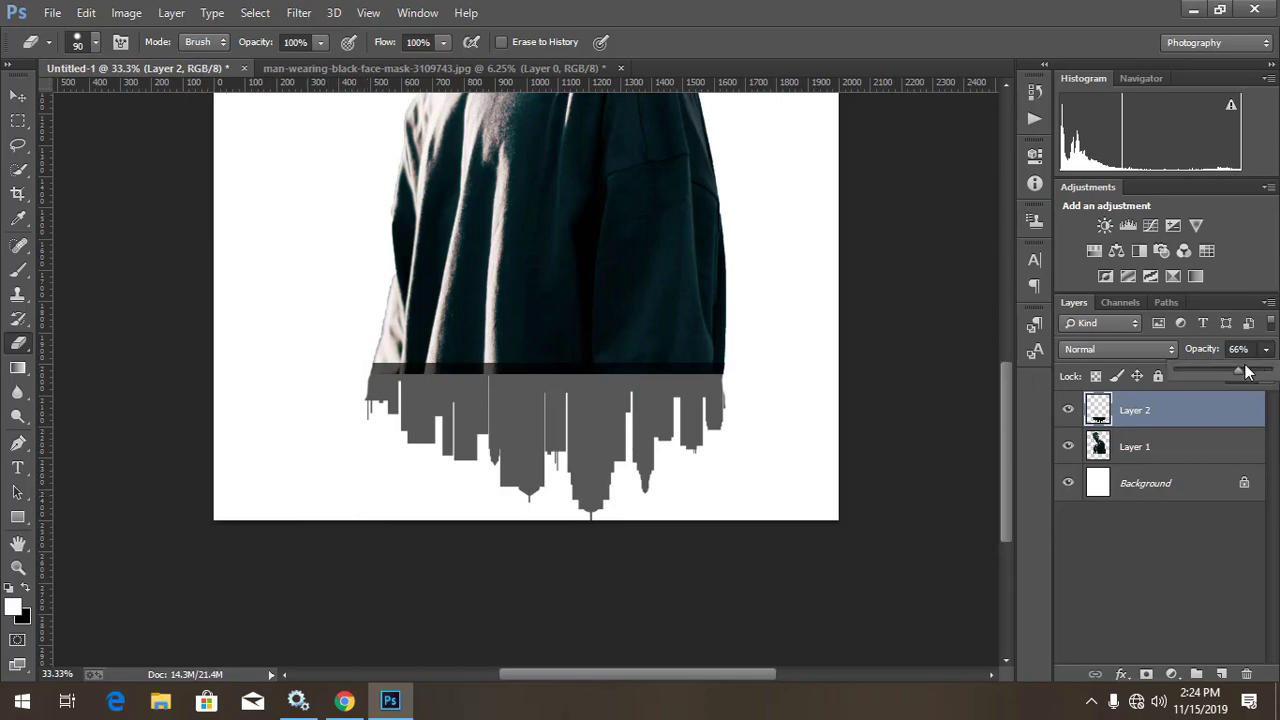
{"action": "left_click_drag", "start_coordinate": [1238, 372], "coordinate": [1272, 372]}
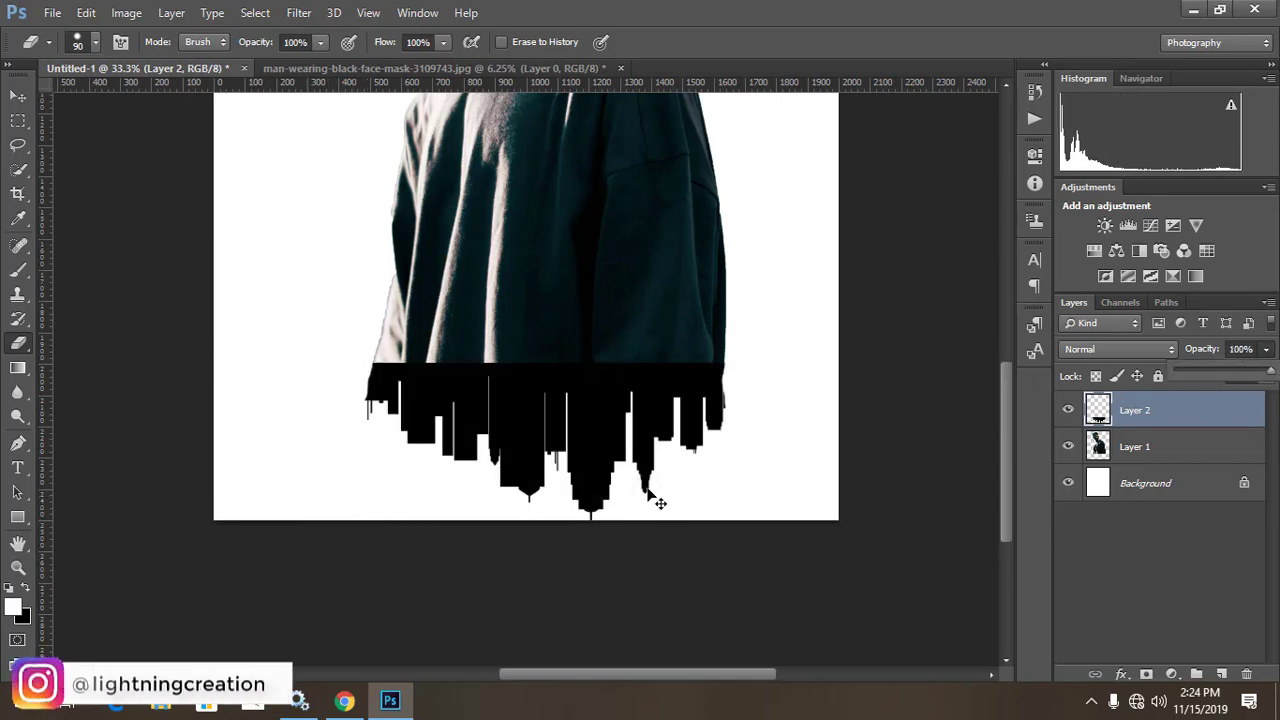
{"action": "key", "text": "ctrl+minus"}
{"action": "key", "text": "ctrl+minus"}
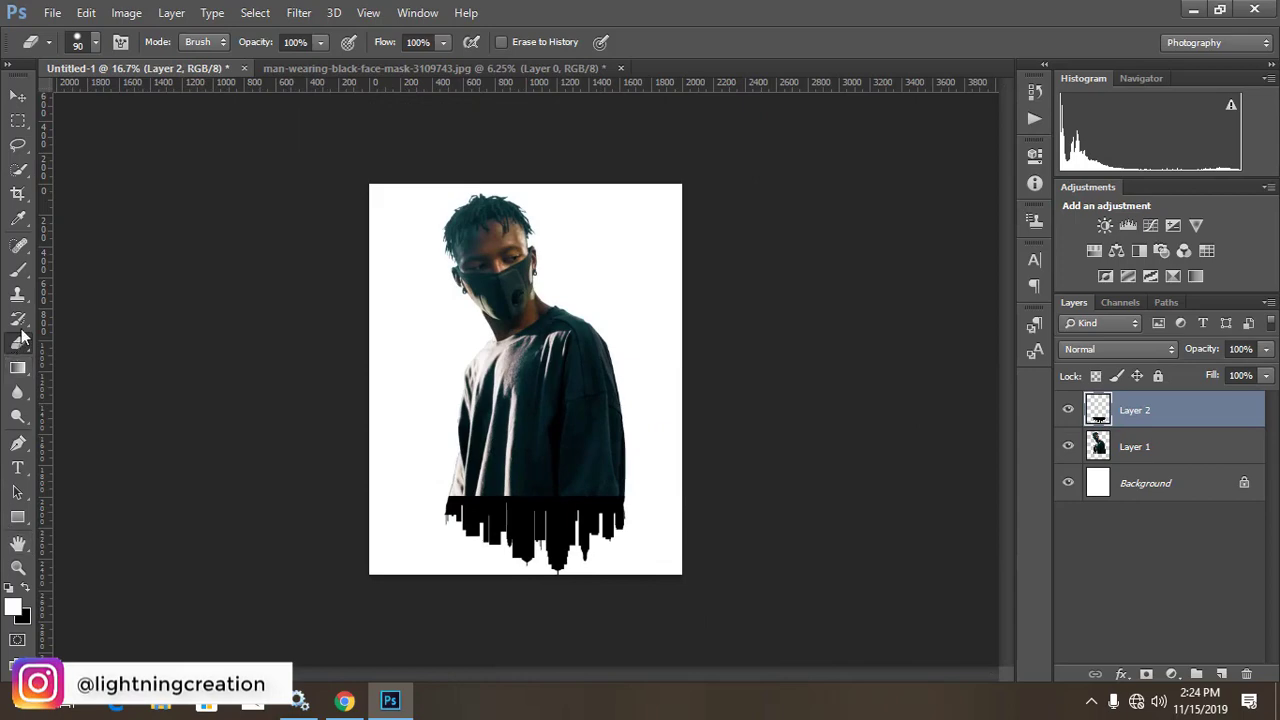
Open the steven-hung night city tower photo
{"action": "left_click", "coordinate": [46, 14]}
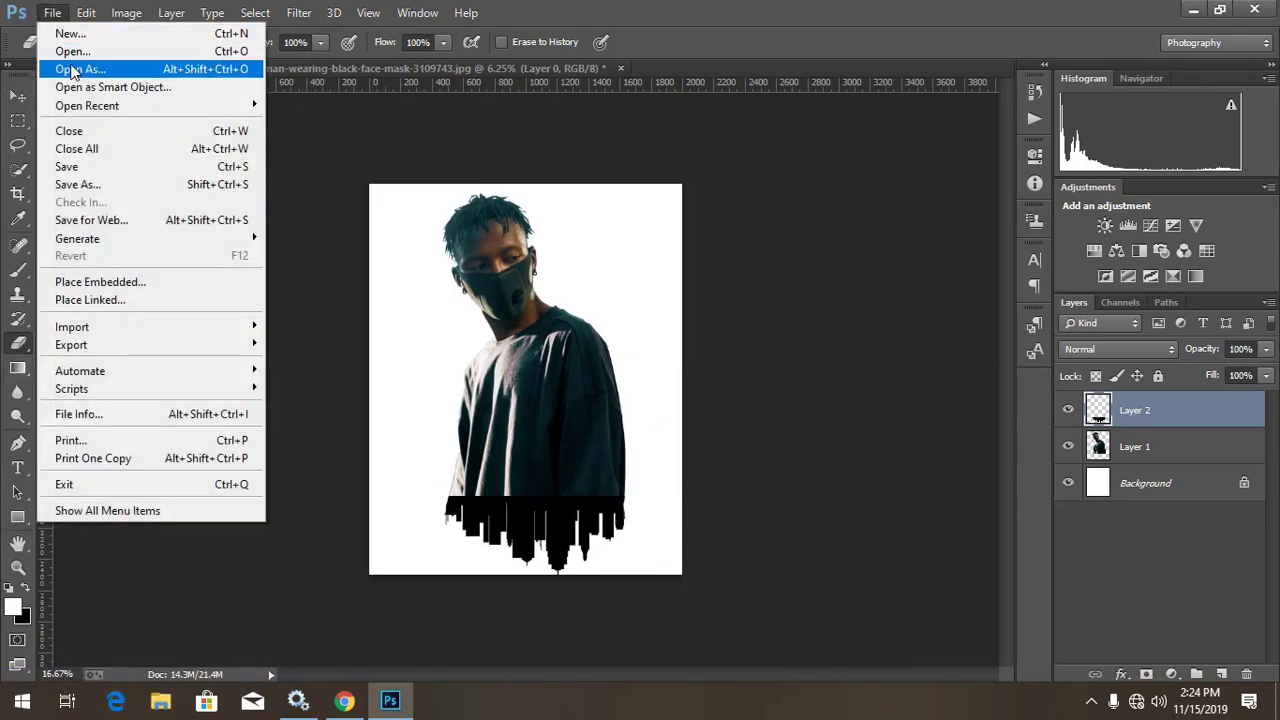
{"action": "left_click", "coordinate": [68, 51]}
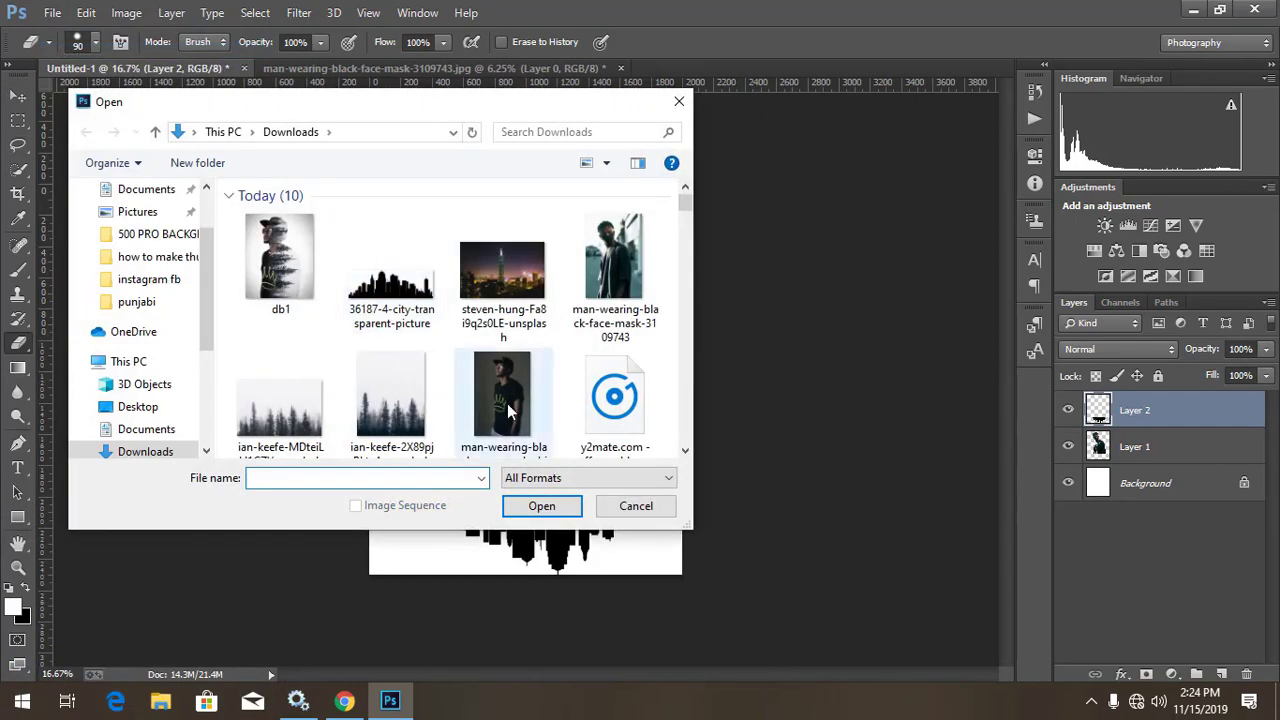
{"action": "double_click", "coordinate": [505, 275]}
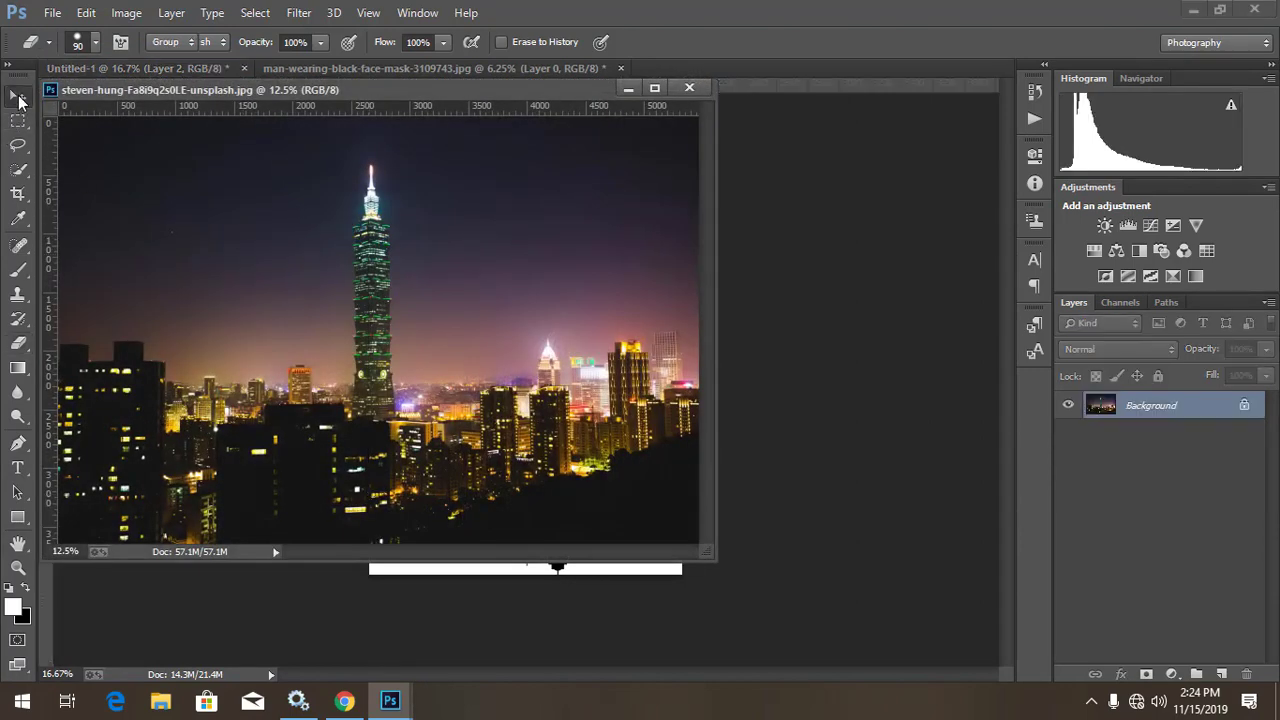
Drag the city photo into Untitled-1 as Layer 3, scaled to about 61% over the canvas
{"action": "key", "text": "v"}
{"action": "left_click_drag", "start_coordinate": [458, 576], "coordinate": [461, 578]}
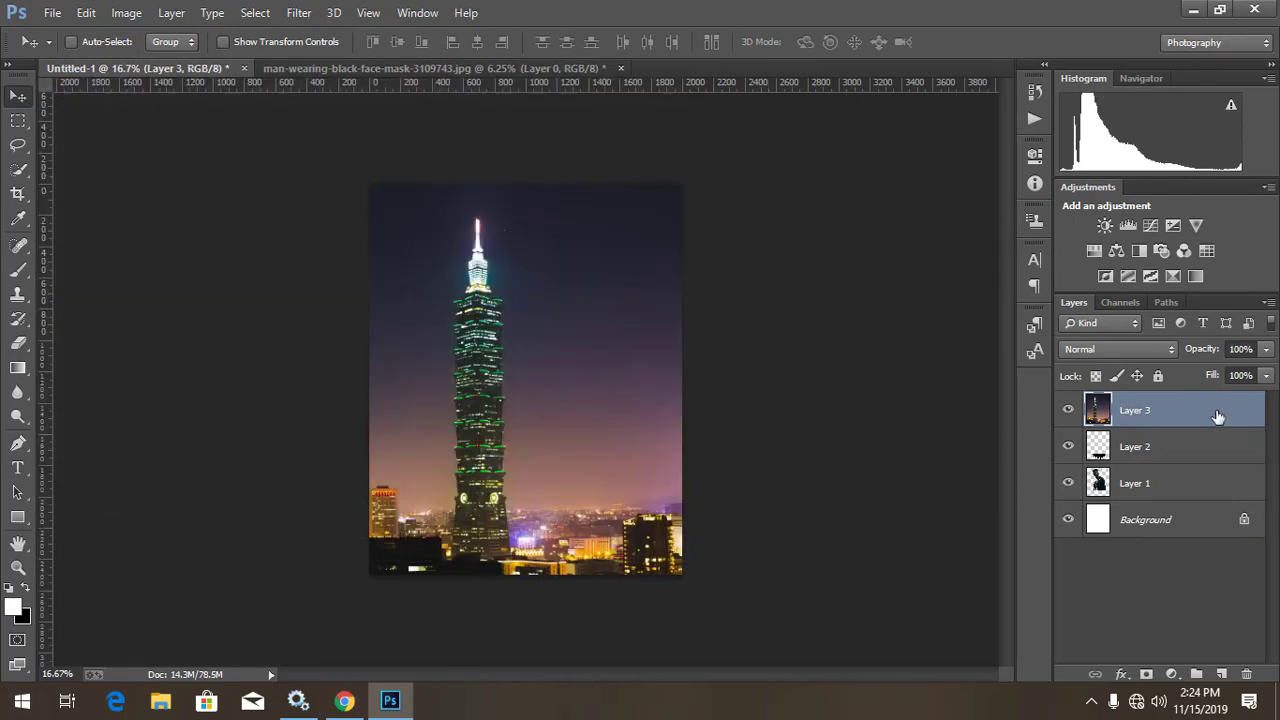
{"action": "key", "text": "ctrl+t"}
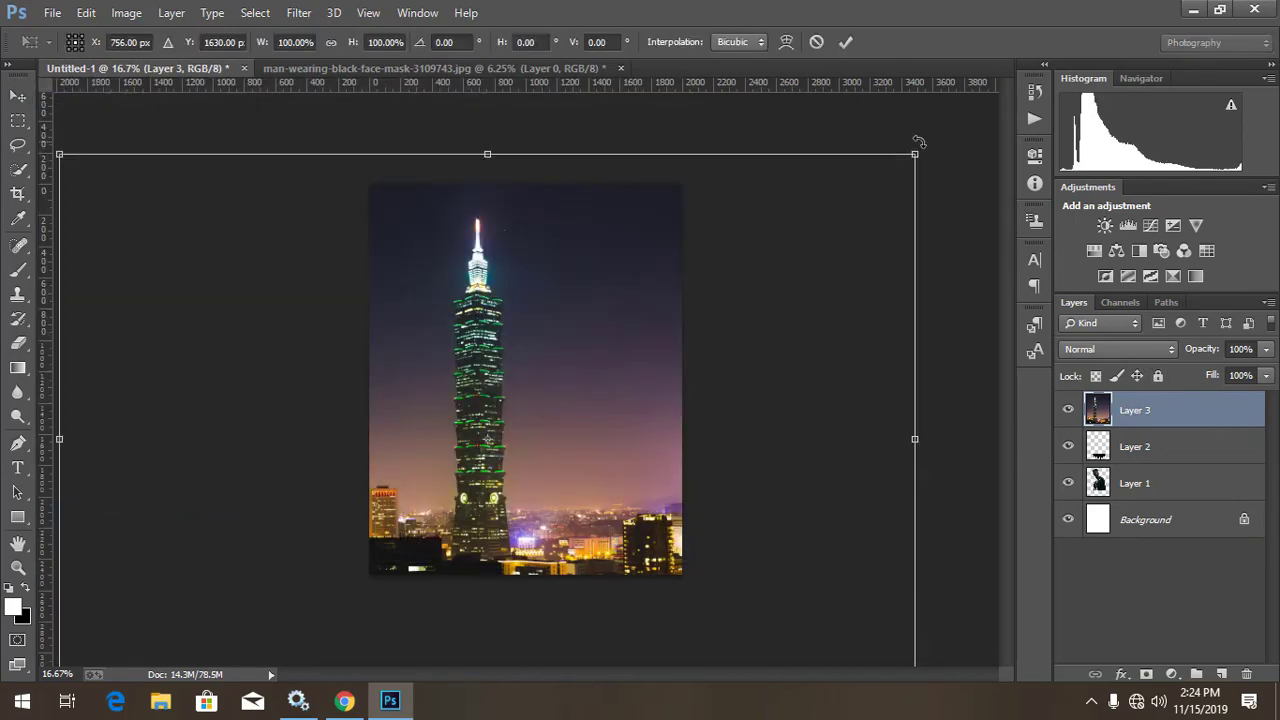
{"action": "left_click_drag", "start_coordinate": [914, 153], "coordinate": [749, 266]}
{"action": "left_click_drag", "start_coordinate": [614, 386], "coordinate": [632, 329]}
{"action": "left_click", "coordinate": [845, 41]}
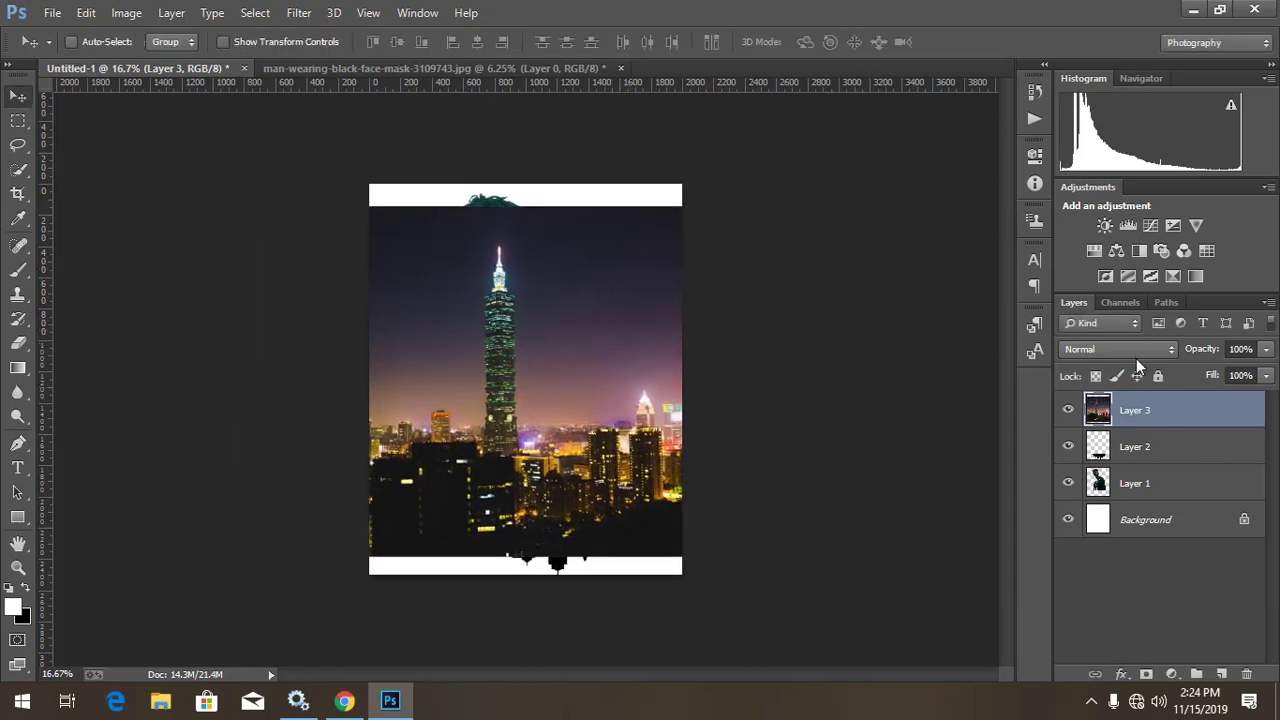
Blend Layer 3 with Lighten, position the tower inside the silhouette, and merge visible into Layer 4
{"action": "left_click", "coordinate": [1140, 349]}
{"action": "left_click", "coordinate": [1098, 143]}
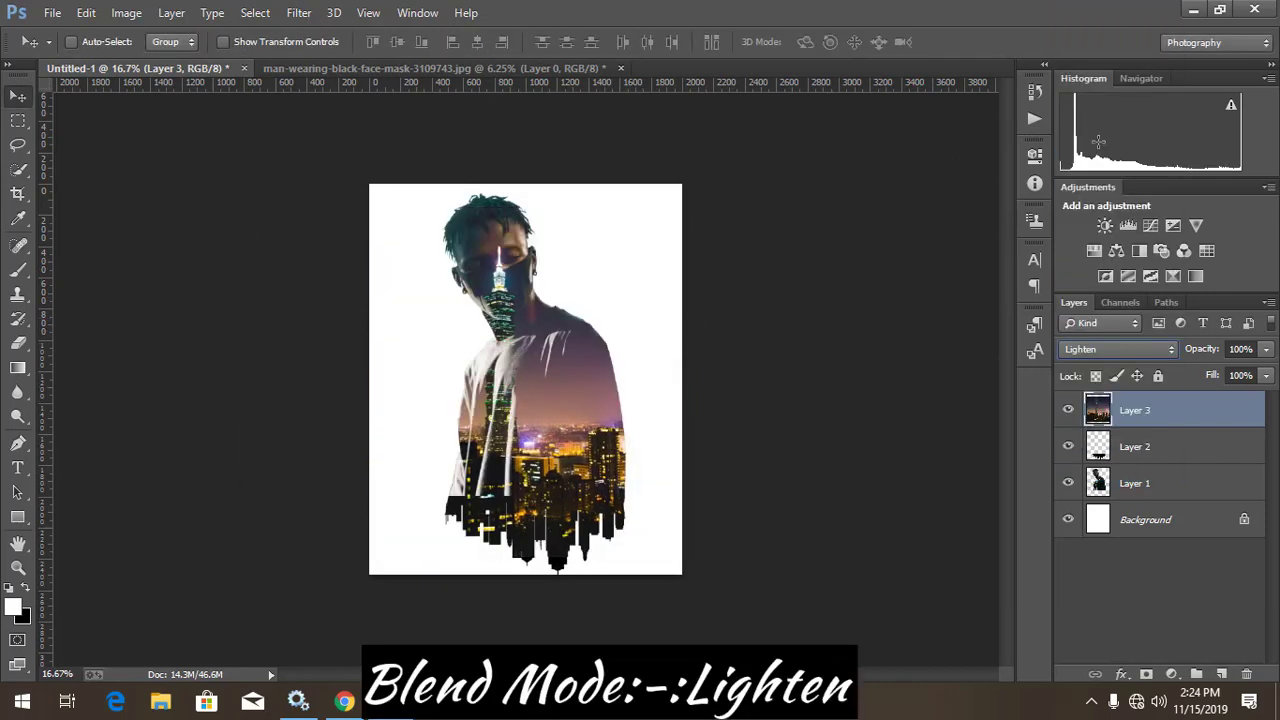
{"action": "left_click_drag", "start_coordinate": [596, 409], "coordinate": [561, 438]}
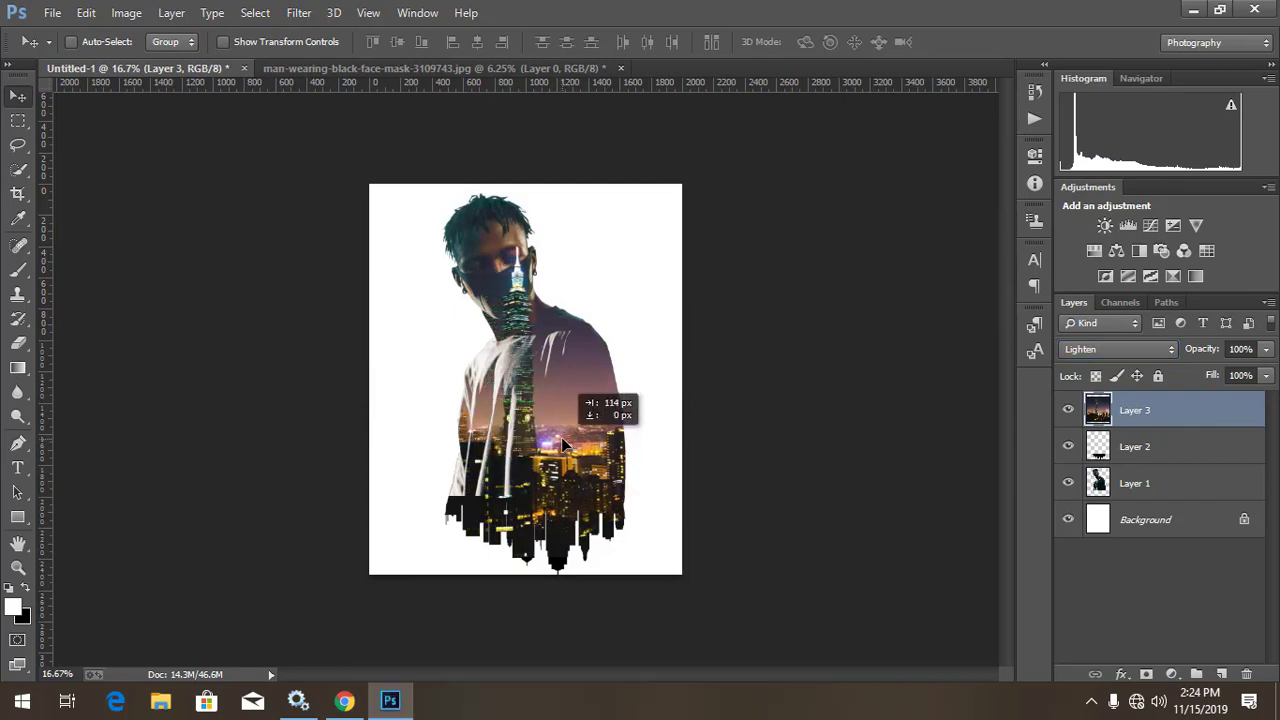
{"action": "left_click_drag", "start_coordinate": [562, 444], "coordinate": [563, 472]}
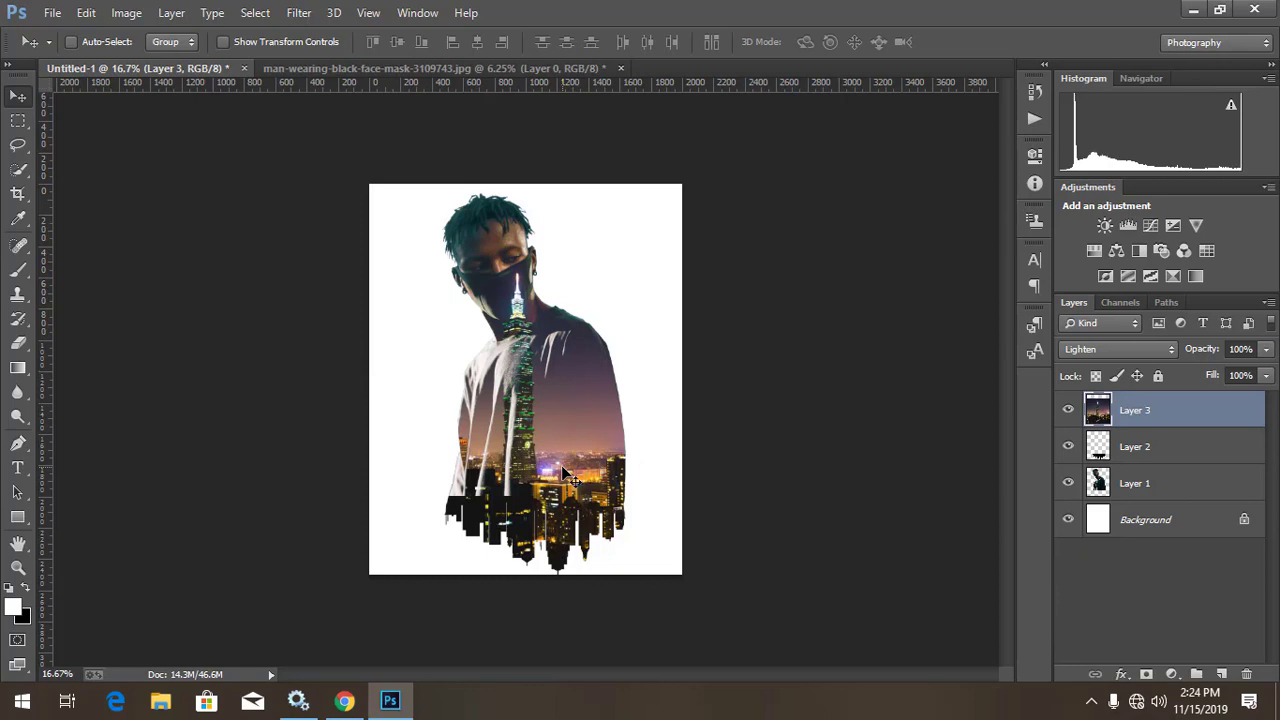
{"action": "key", "text": "ctrl+plus"}
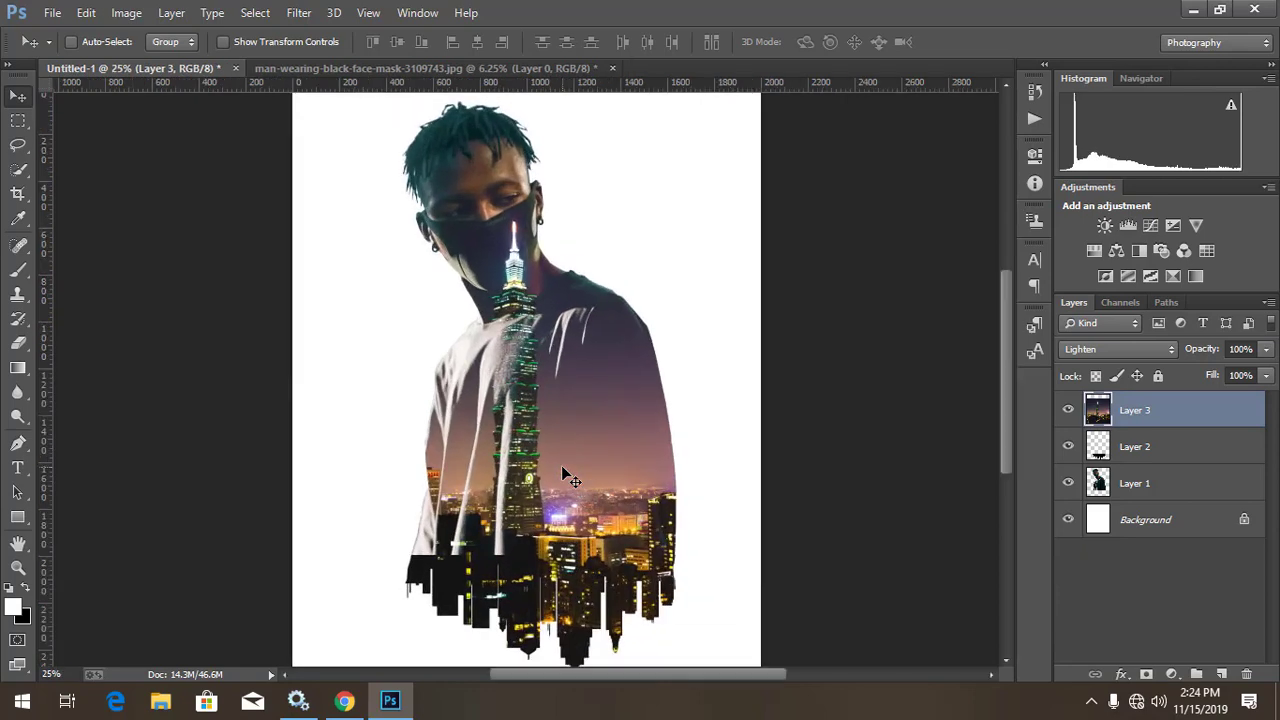
{"action": "key", "text": "ctrl+minus"}
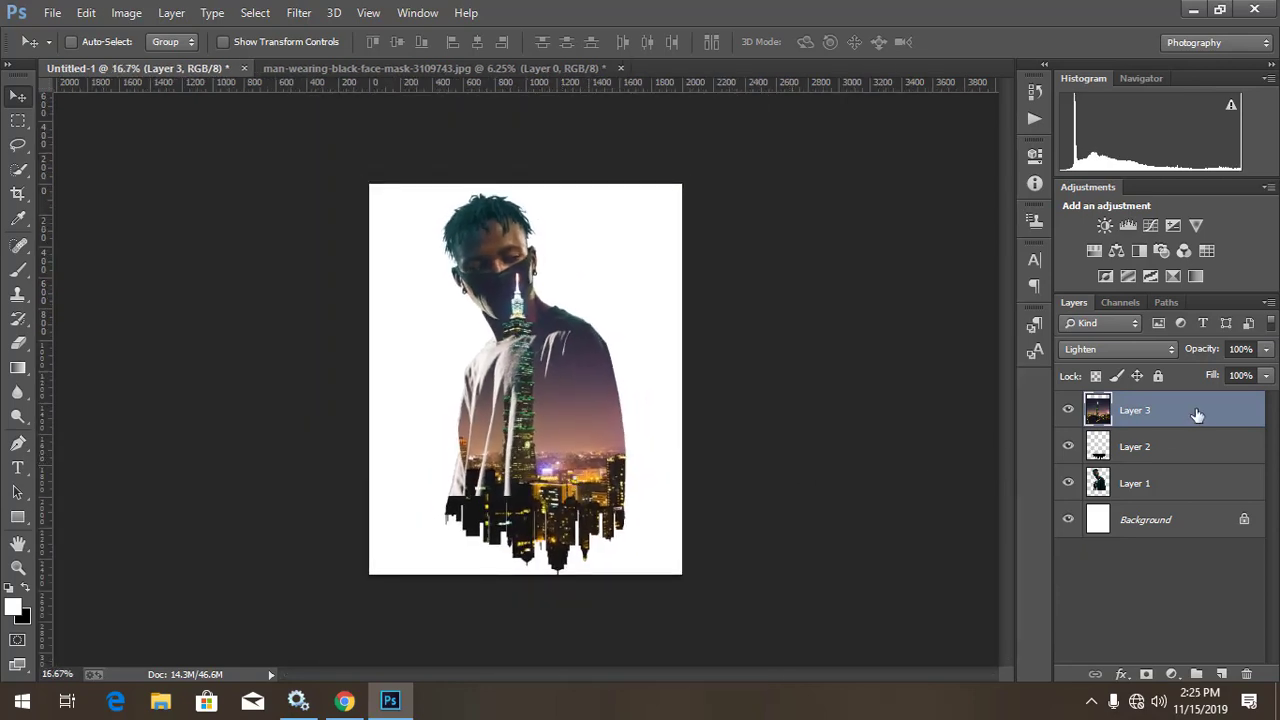
{"action": "key", "text": "ctrl+shift+alt+e"}
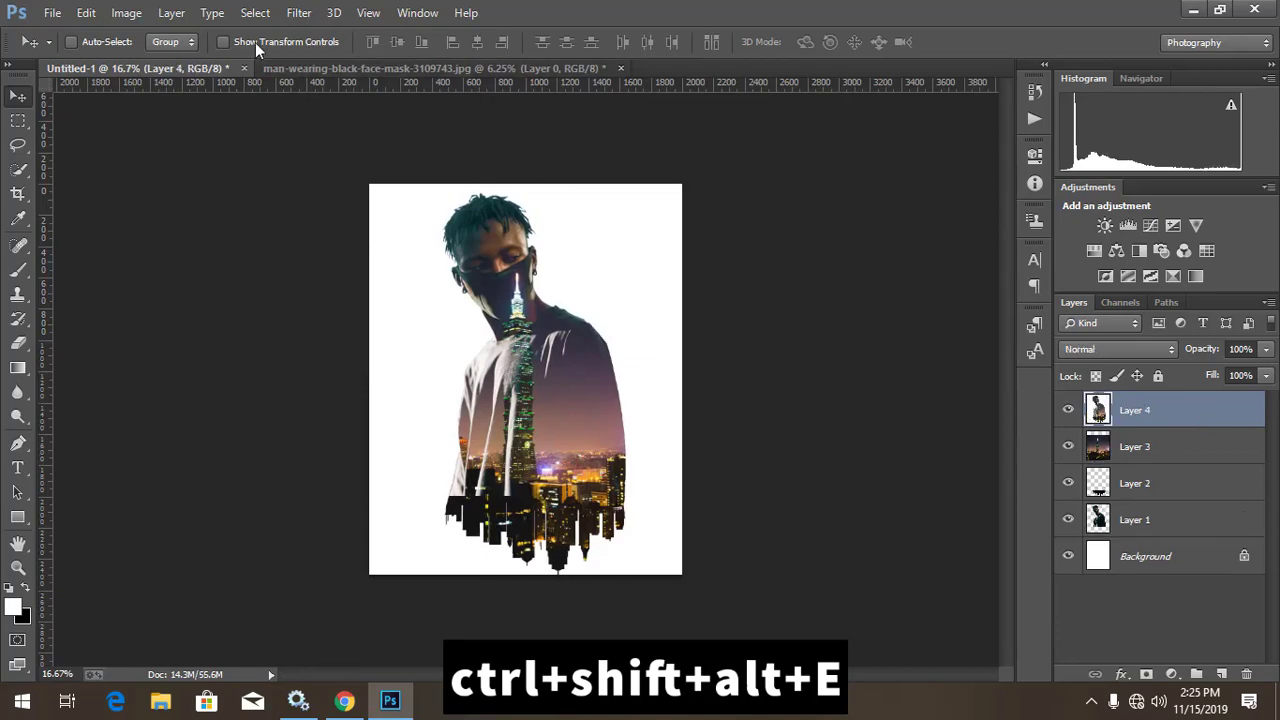
Apply a Camera Raw post-crop vignette with Amount -52 and Feather 68 to Layer 4
{"action": "left_click", "coordinate": [299, 12]}
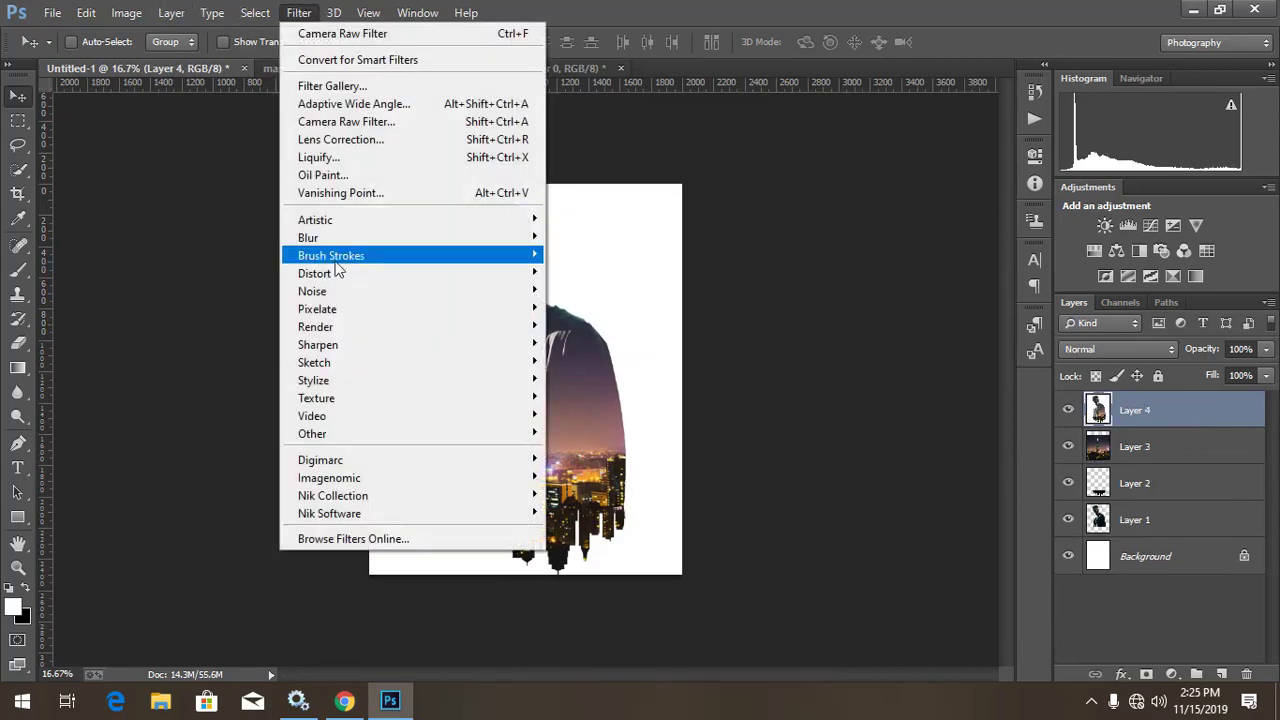
{"action": "left_click", "coordinate": [337, 122]}
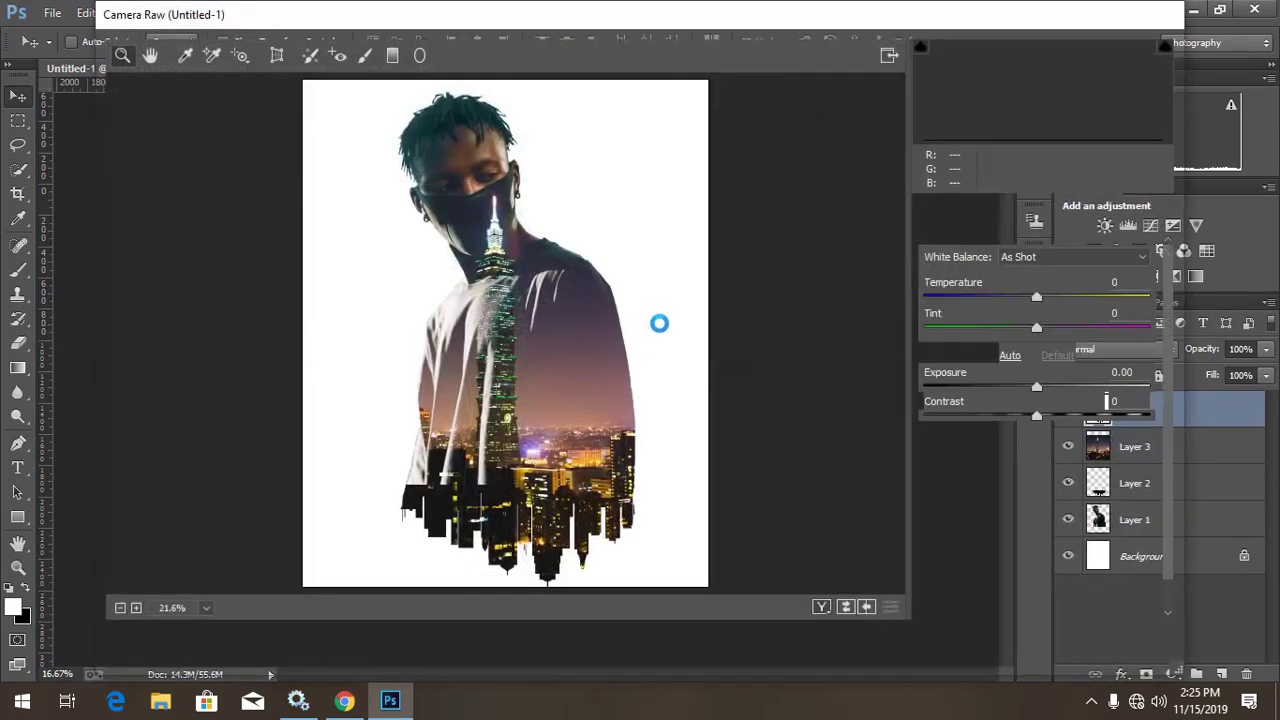
{"action": "left_click", "coordinate": [1048, 205]}
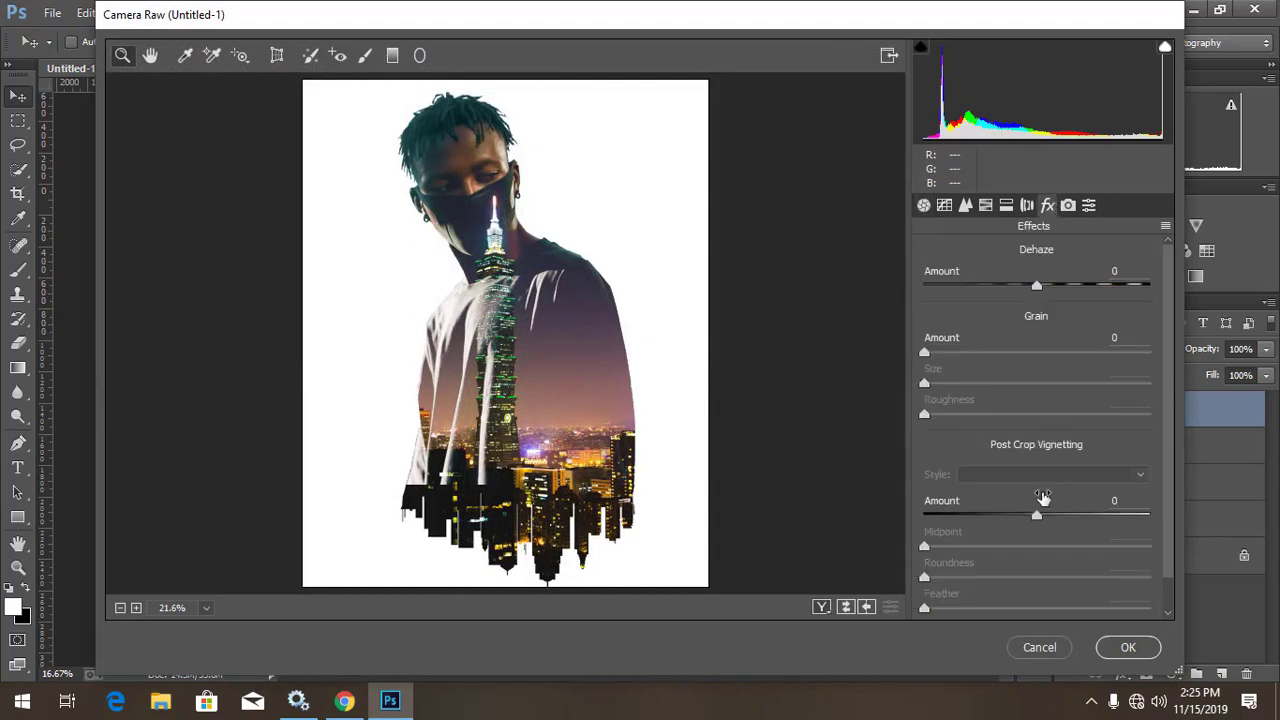
{"action": "left_click_drag", "start_coordinate": [1036, 518], "coordinate": [978, 516]}
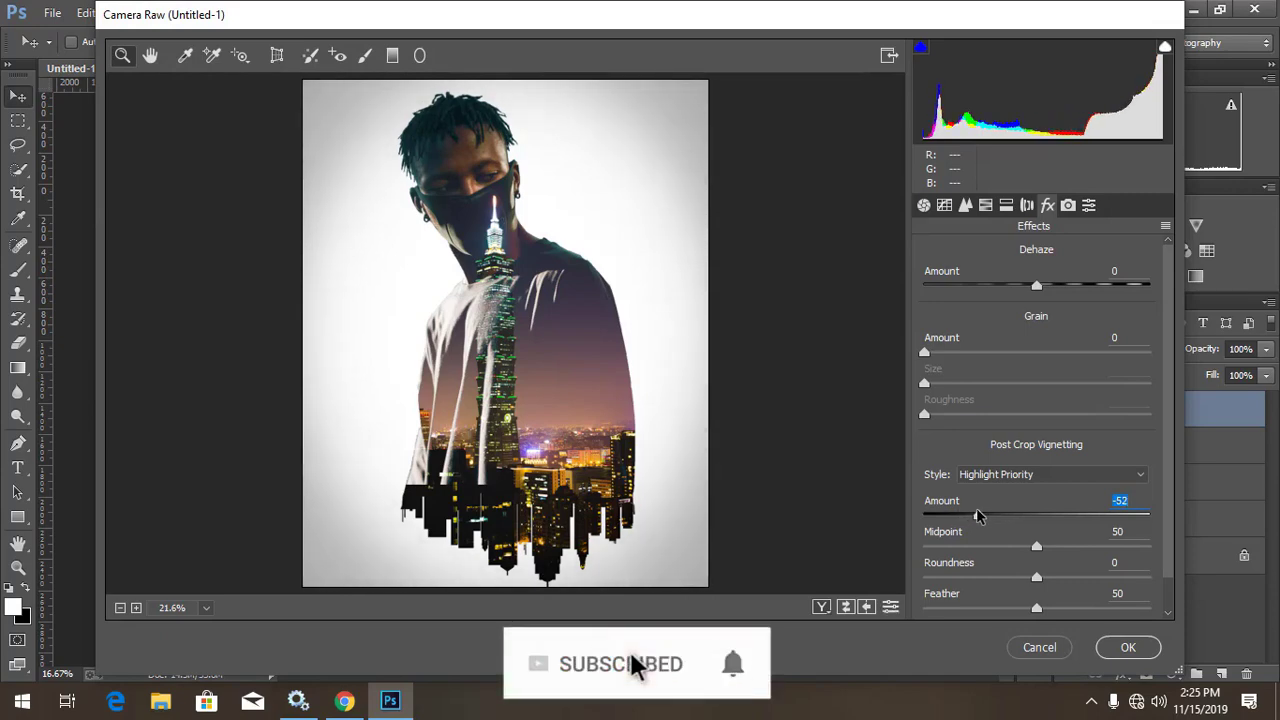
{"action": "left_click_drag", "start_coordinate": [1037, 608], "coordinate": [1076, 607]}
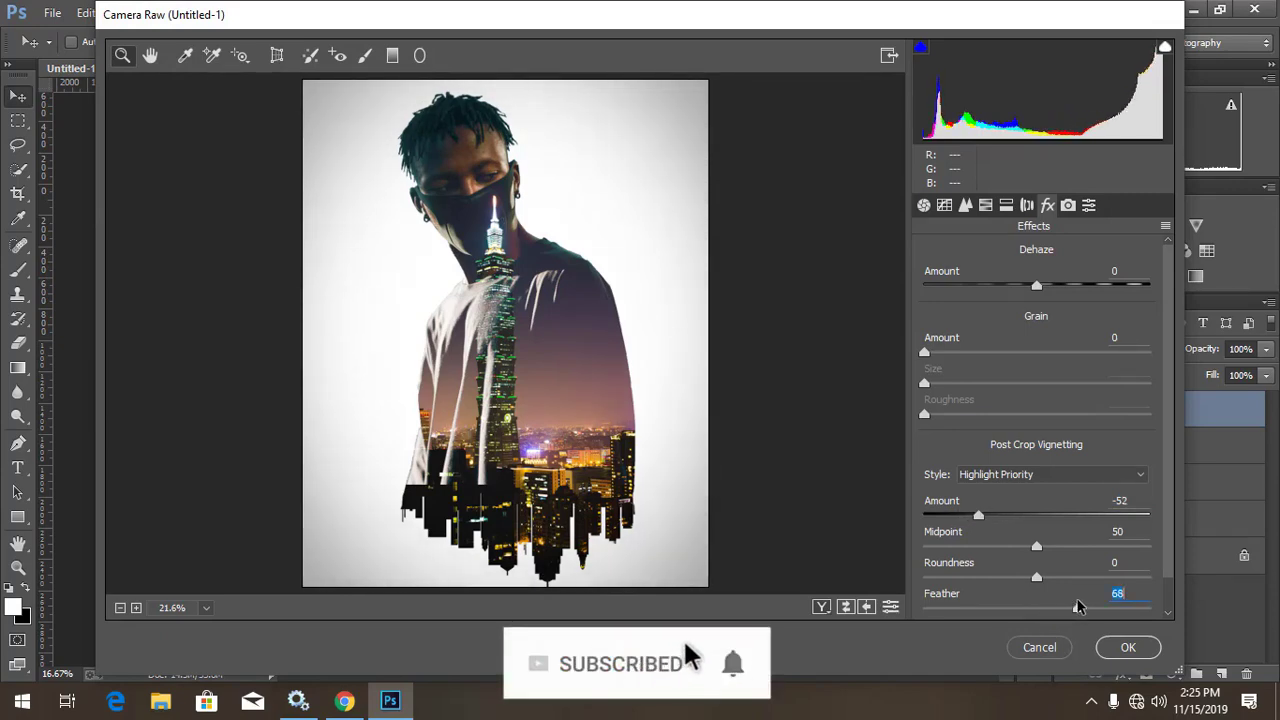
{"action": "left_click", "coordinate": [1128, 650]}
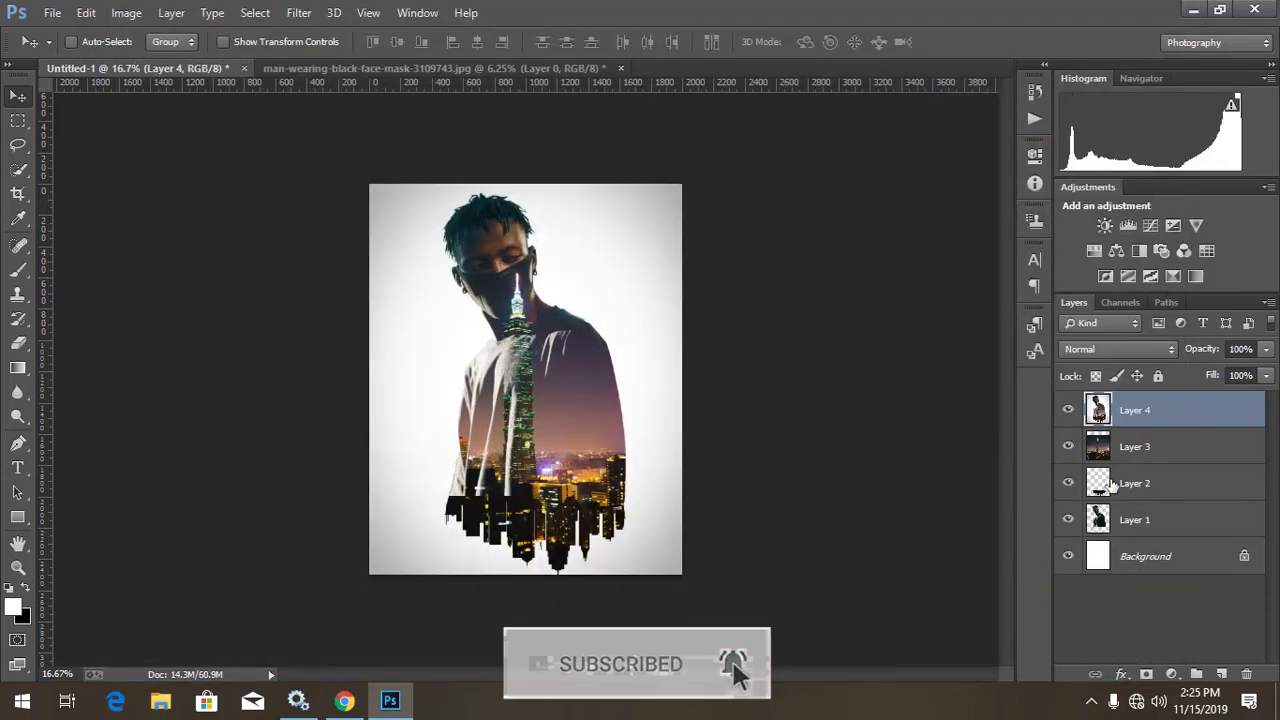
{"action": "key", "text": "ctrl+plus"}
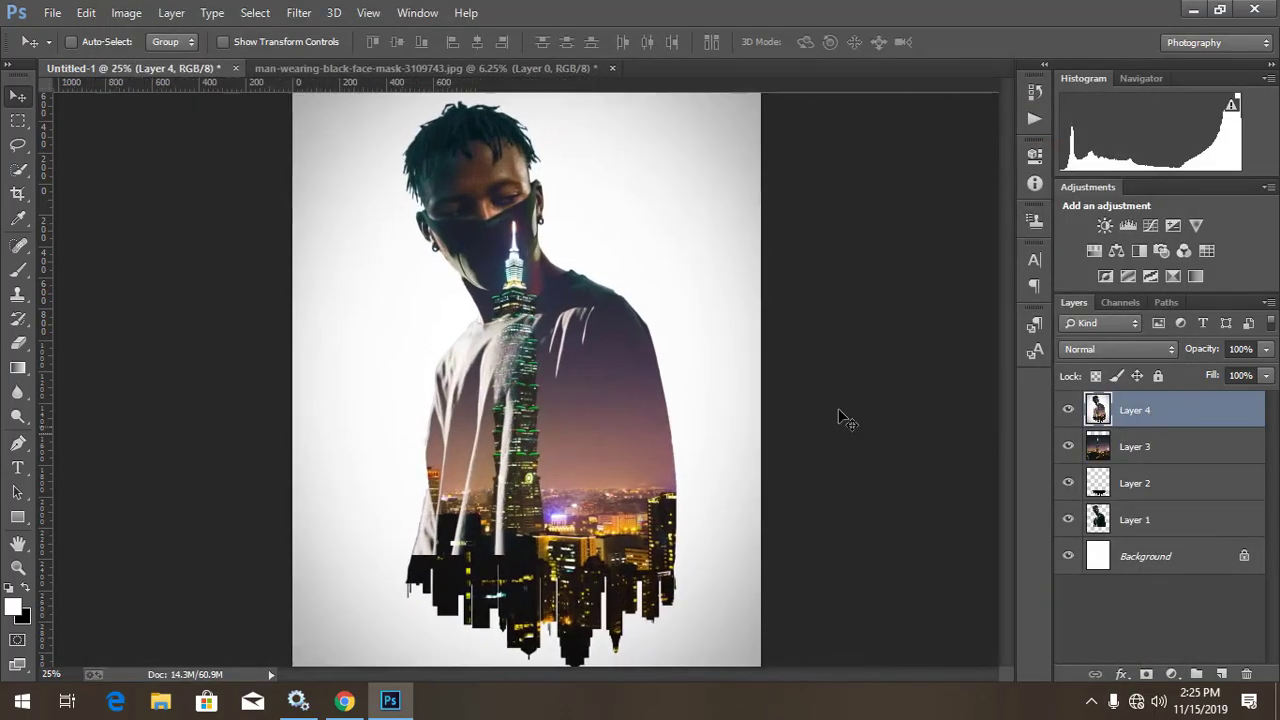
{"action": "mouse_move", "coordinate": [621, 384]}
{"action": "left_mouse_down"}
{"action": "mouse_move", "coordinate": [621, 418]}
{"action": "mouse_move", "coordinate": [621, 356]}
{"action": "mouse_move", "coordinate": [621, 418]}
{"action": "left_mouse_up"}
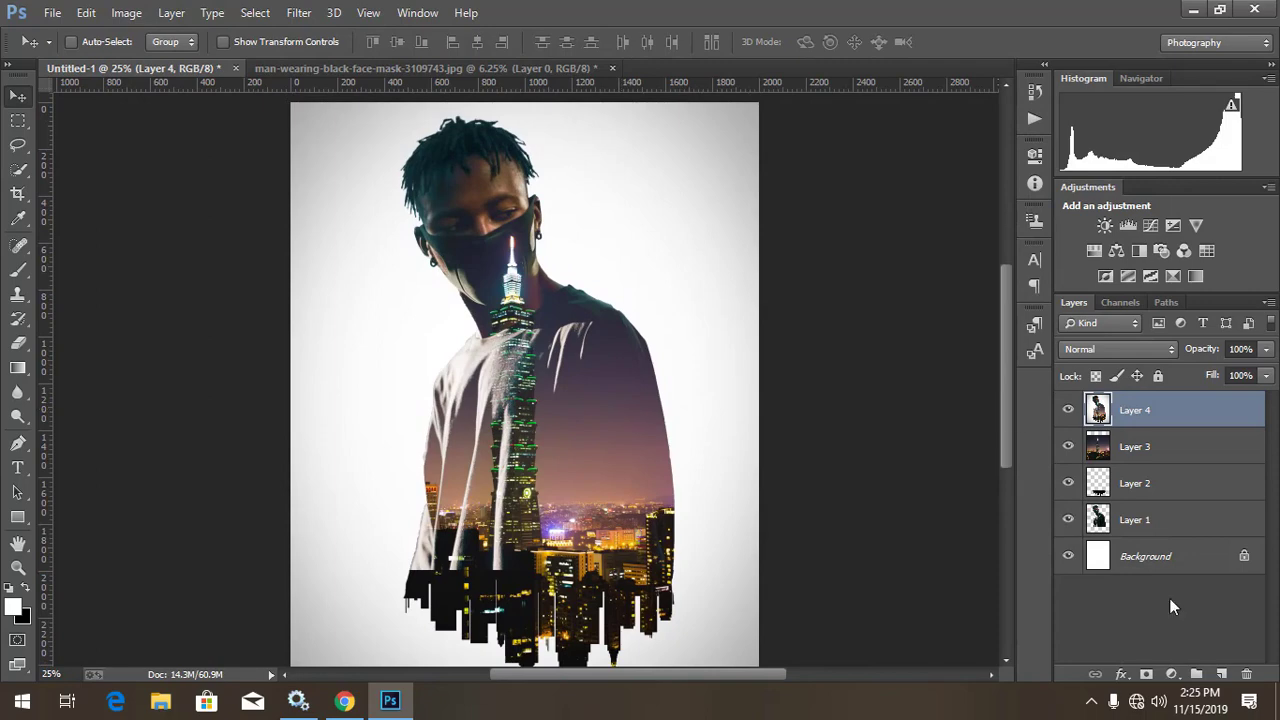